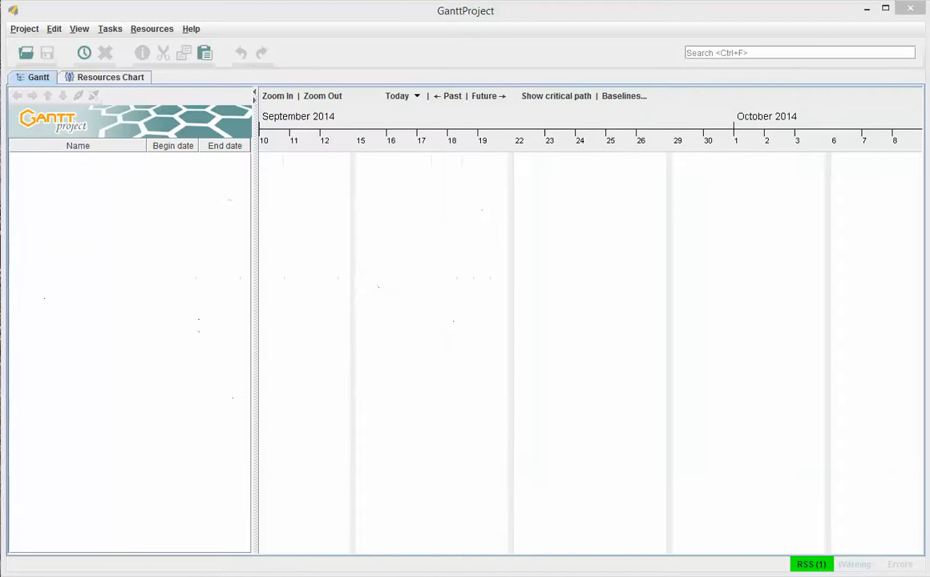
Create a new project named "19 week project" and continue to the role set choice
click(32, 32)
click(36, 61)
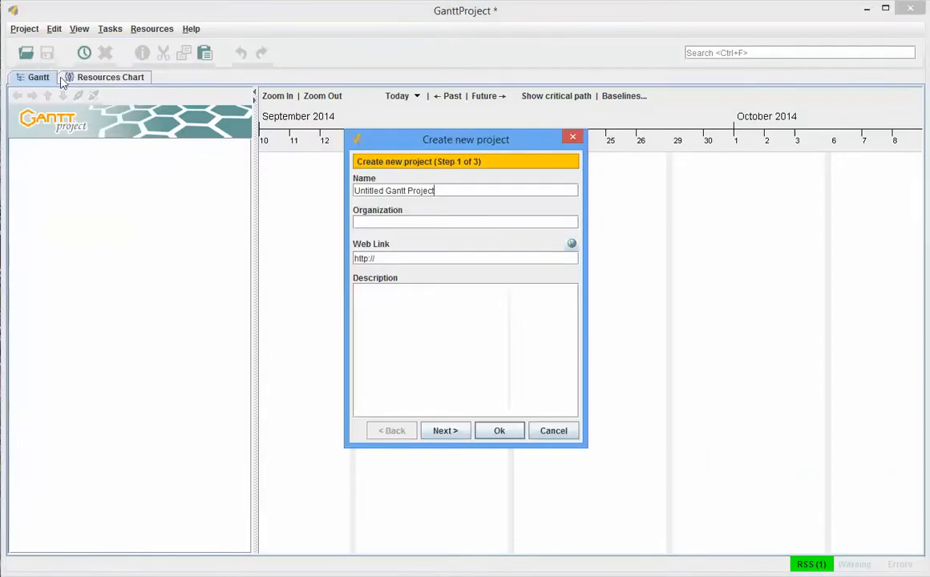
drag(449, 191, 263, 199)
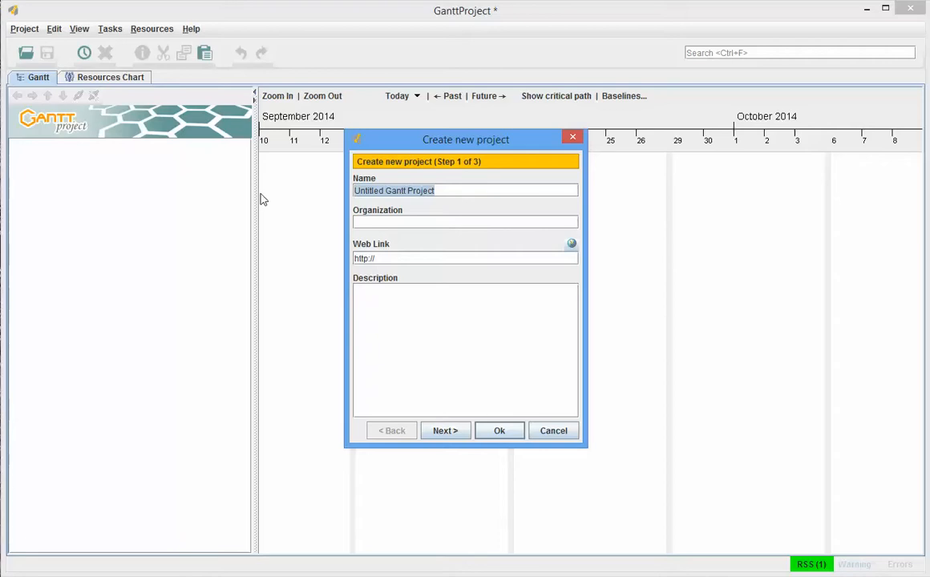
text(19)
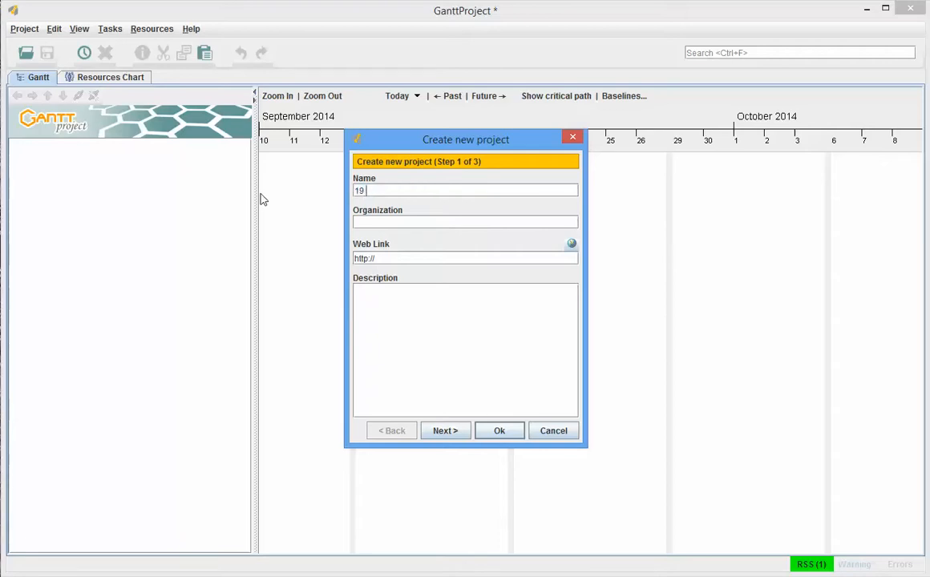
text( week project)
click(447, 432)
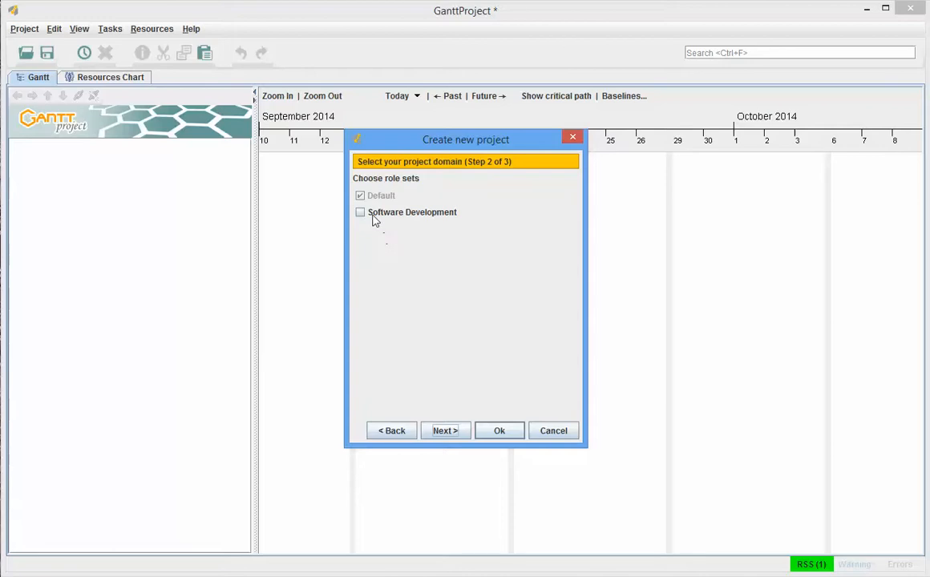
Keep the default role set, choose the United States holiday calendar and finish creating the project
mouse_move(374, 216)
click(445, 432)
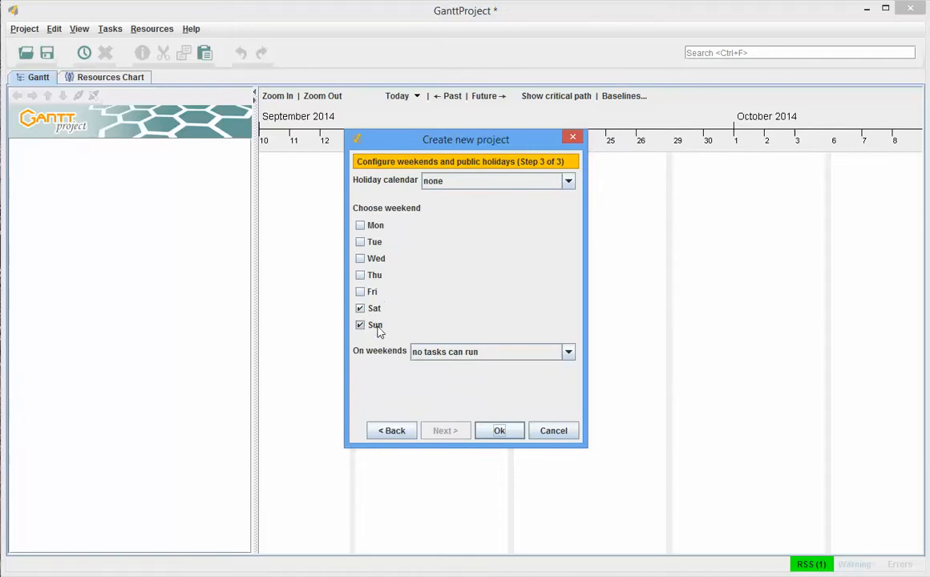
click(567, 183)
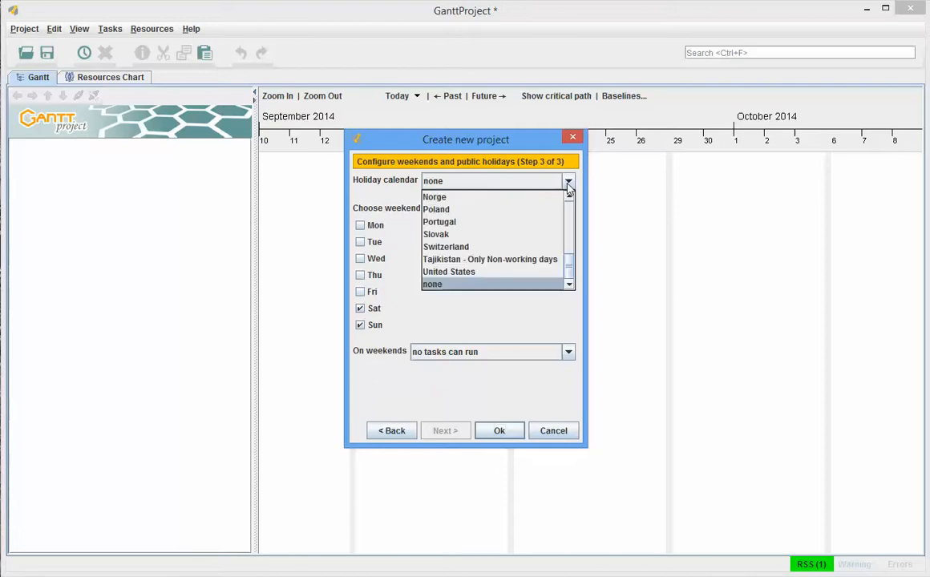
click(473, 272)
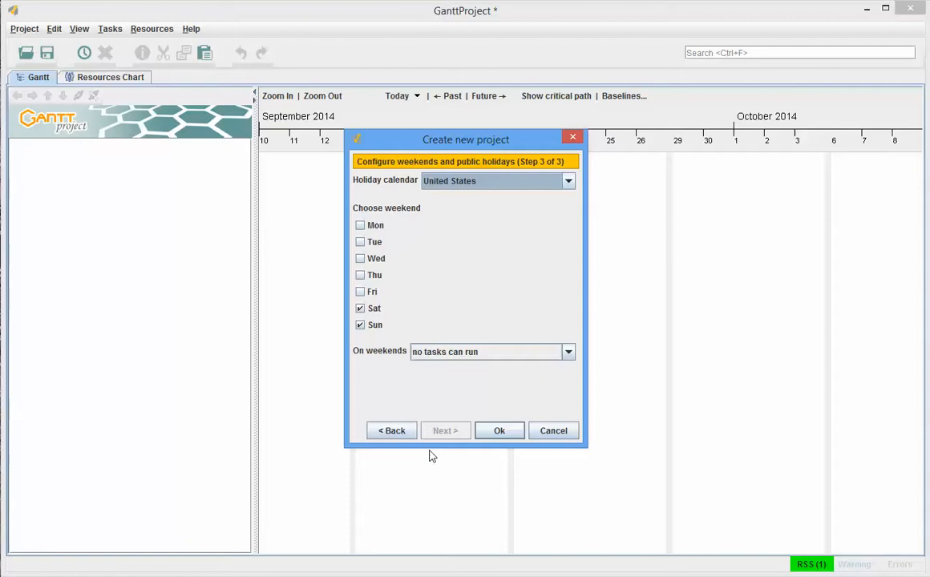
click(499, 430)
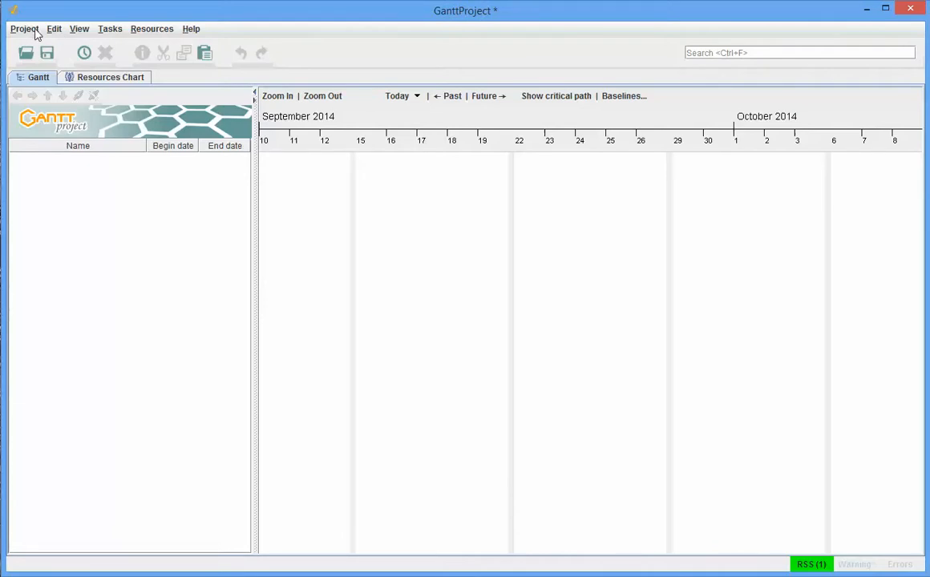
click(33, 33)
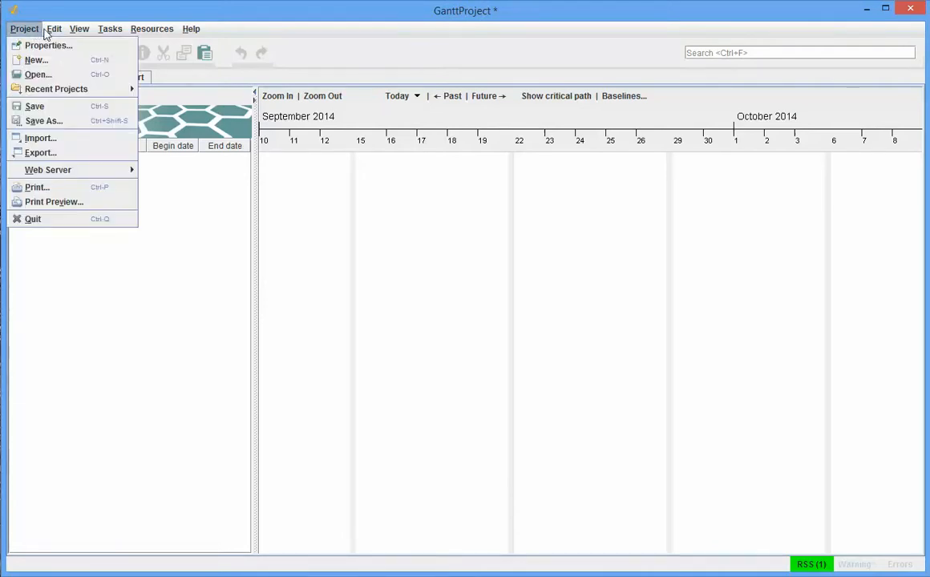
mouse_move(54, 33)
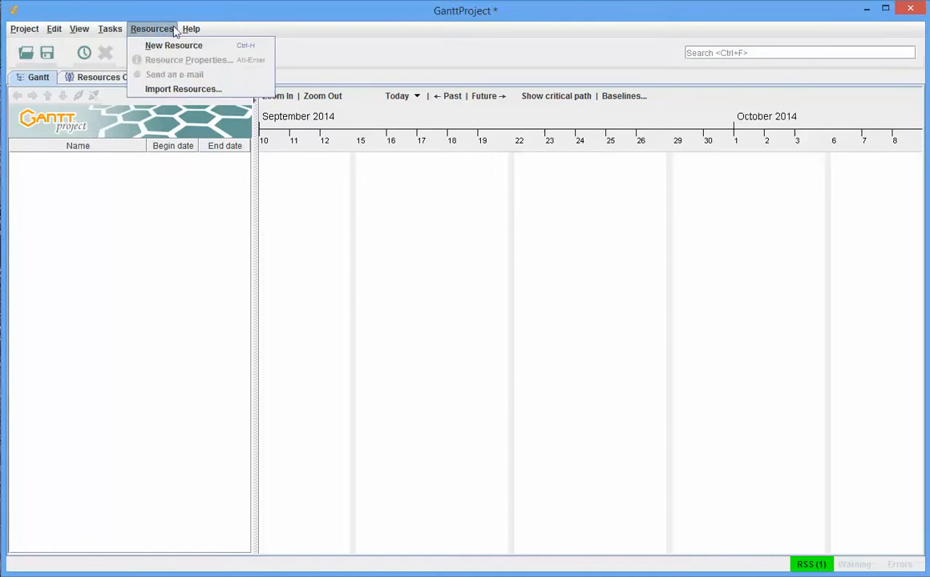
mouse_move(195, 32)
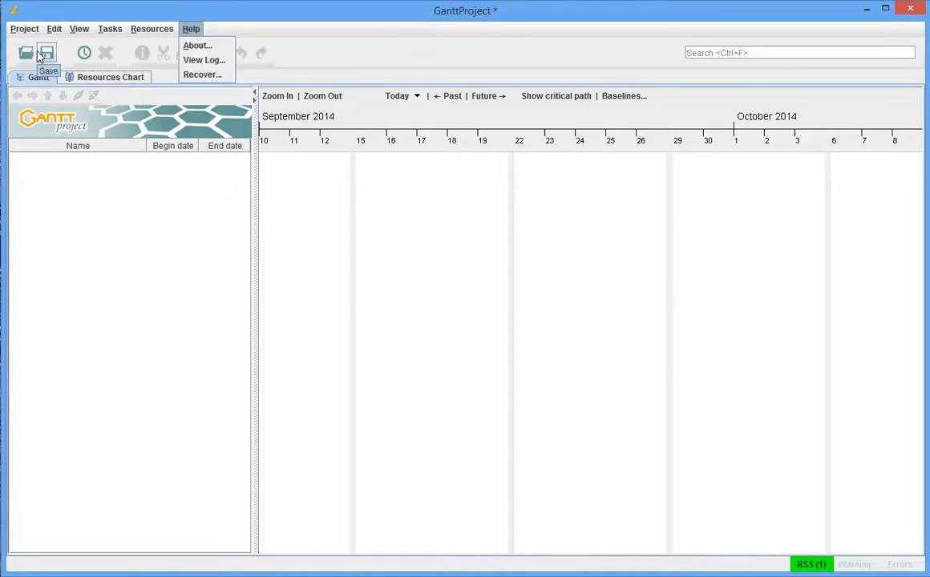
Add the first task for the activity diagram and name it 12
click(84, 53)
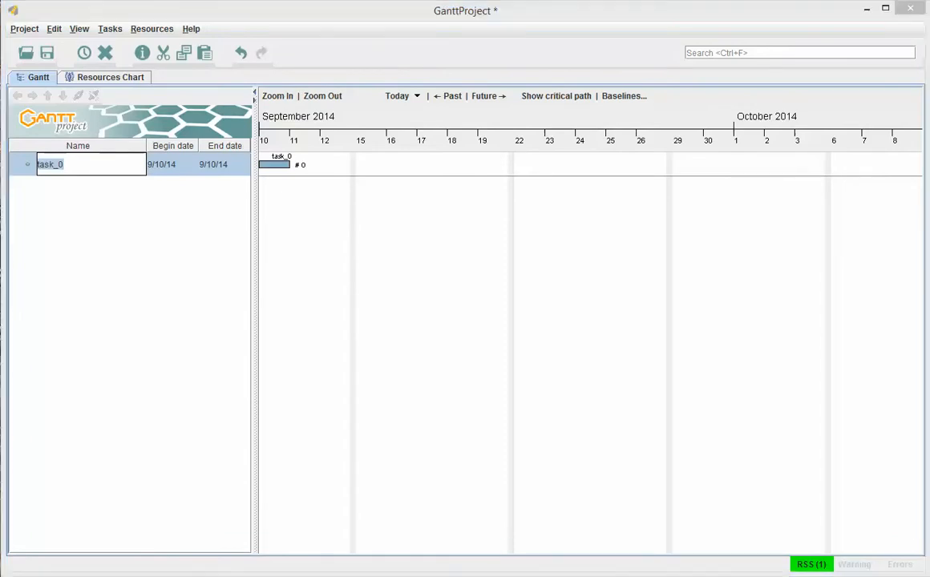
drag(2, 52, 539, 93)
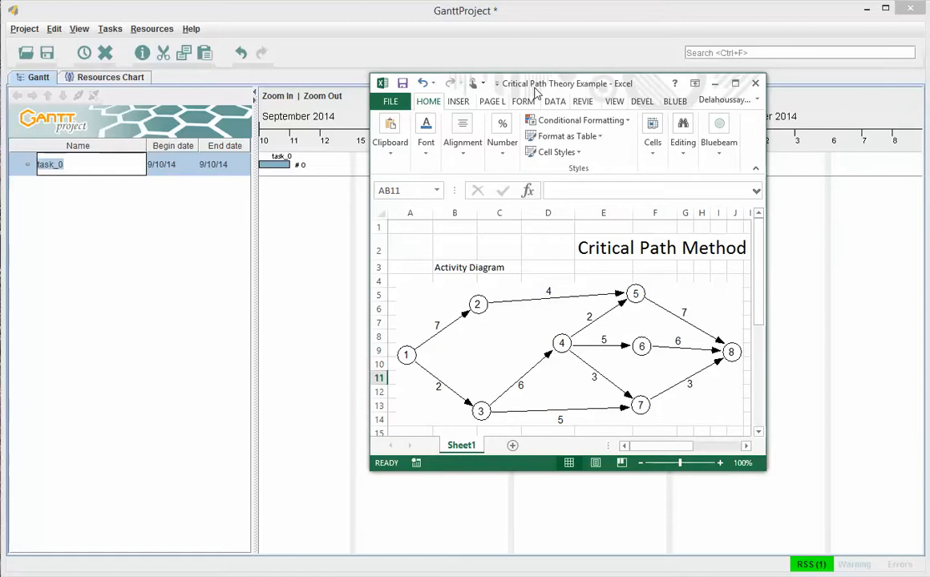
click(210, 108)
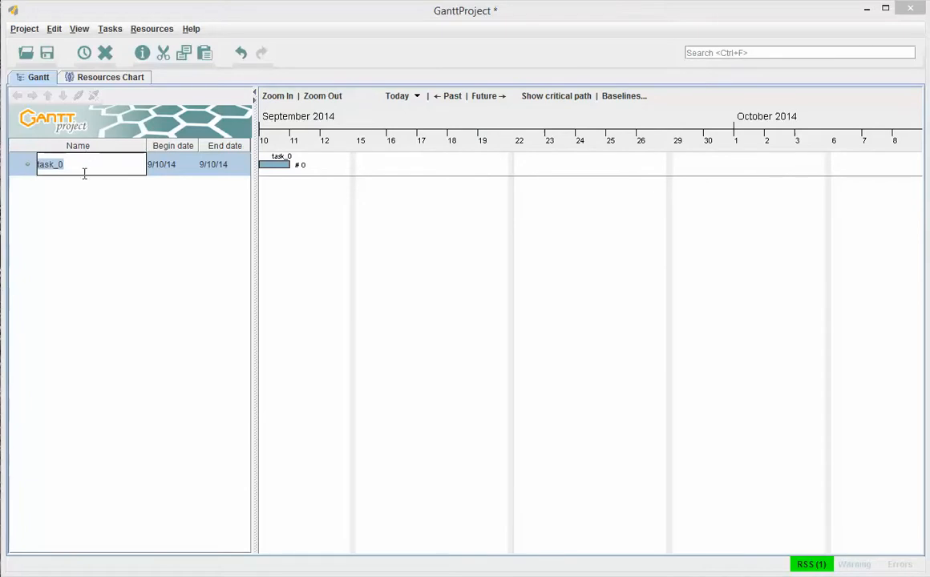
text(1)
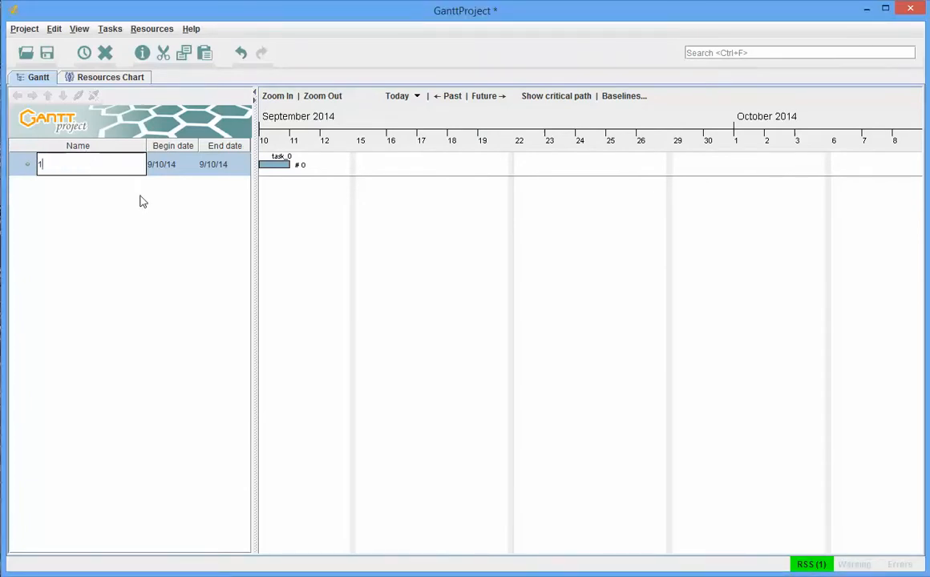
text(2)
key(Return)
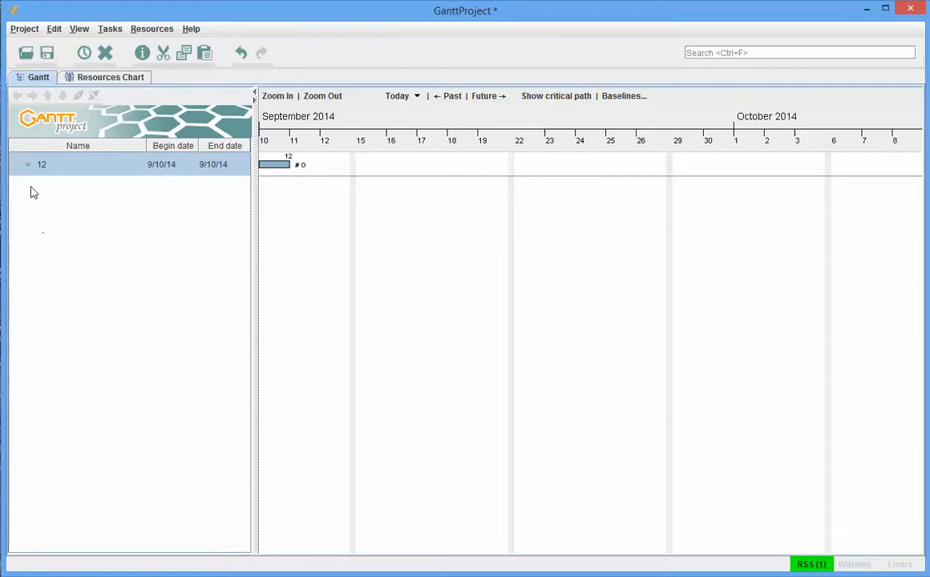
Set the duration of task 12 to 7 in its properties, leaving constraints, predecessors and resources empty
double_click(275, 169)
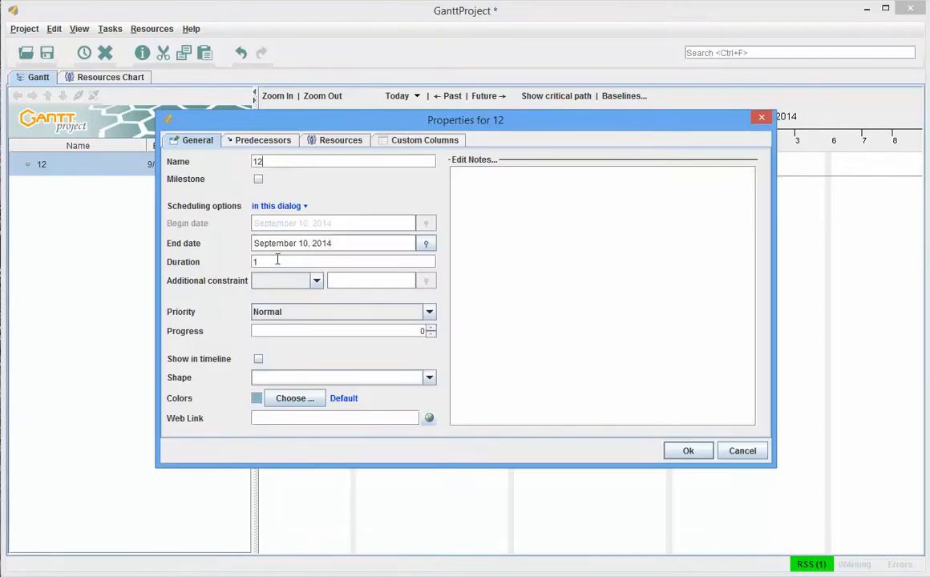
drag(277, 260, 218, 255)
text(7)
click(317, 281)
click(317, 282)
click(320, 284)
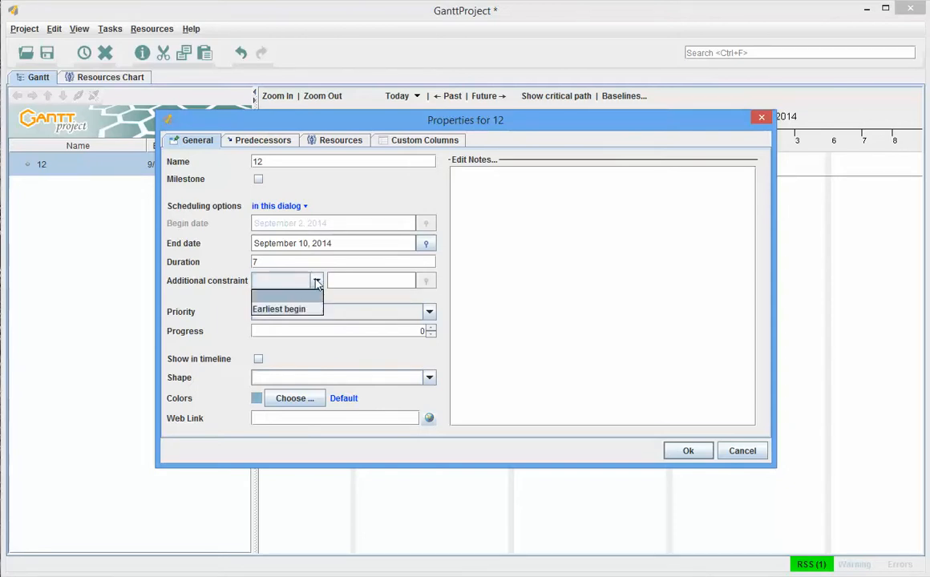
click(316, 280)
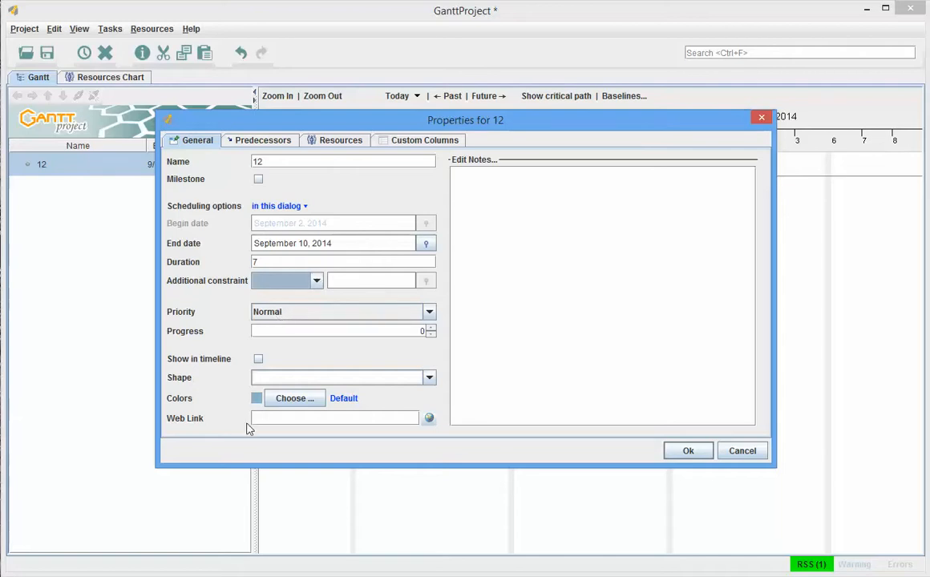
click(259, 142)
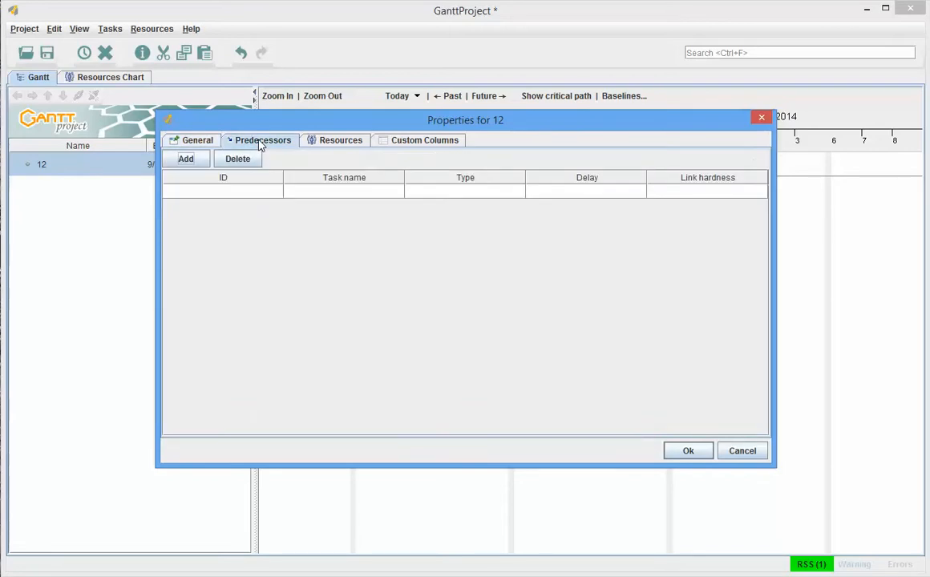
click(318, 141)
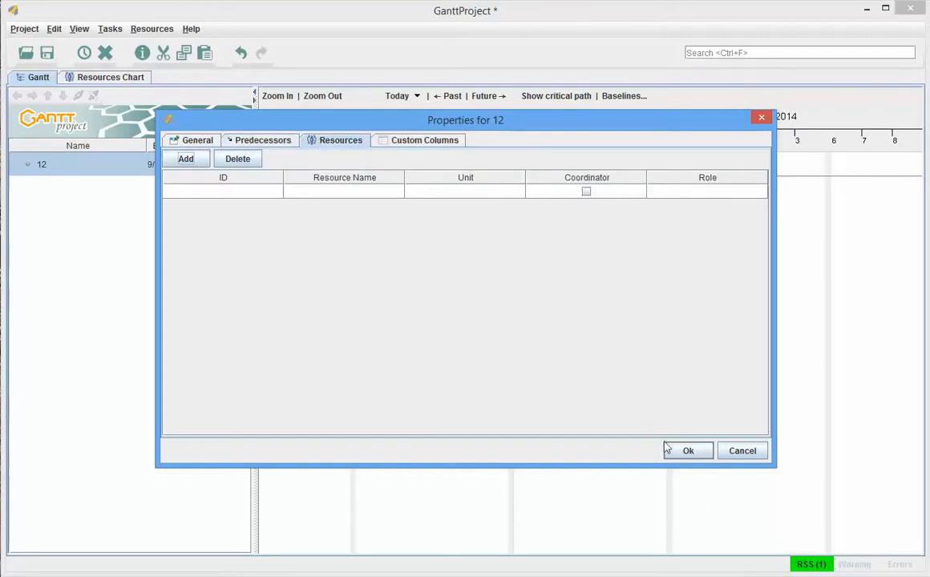
click(688, 451)
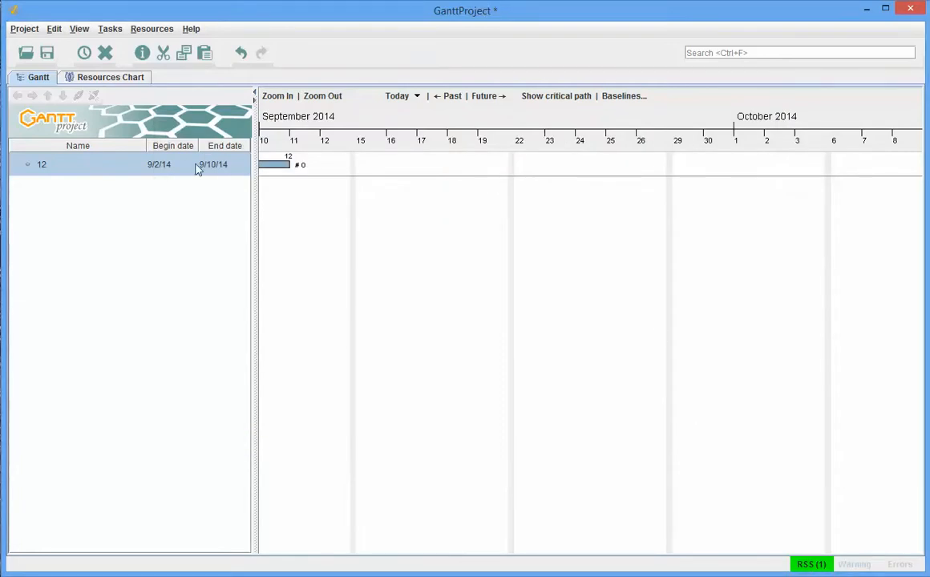
Show the Duration column in the task table and adjust the column widths so its header fits
drag(369, 310, 552, 343)
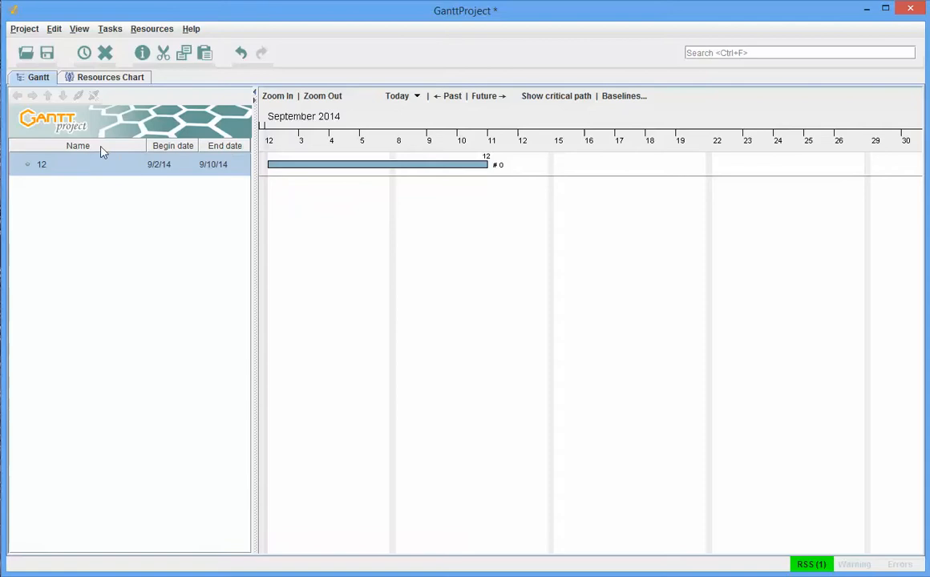
right_click(128, 151)
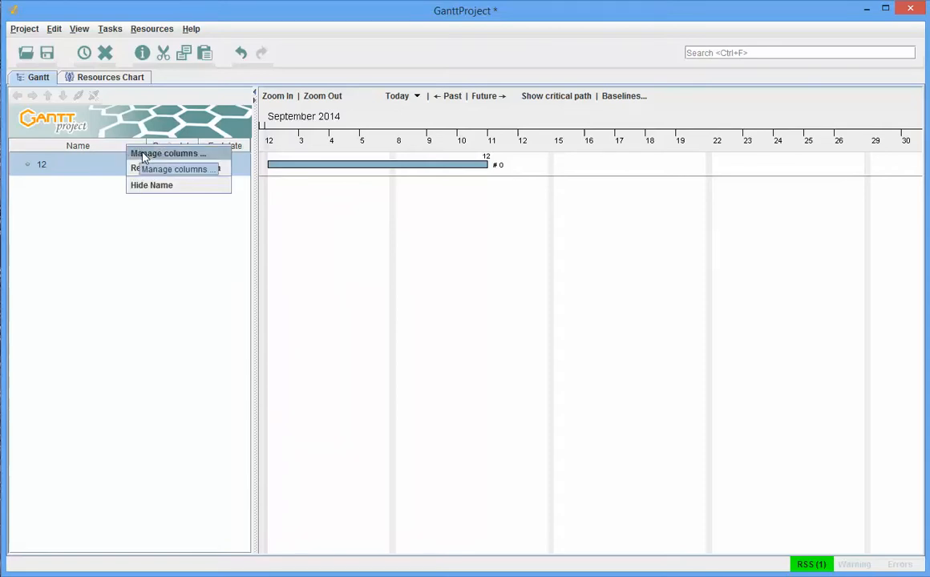
click(138, 153)
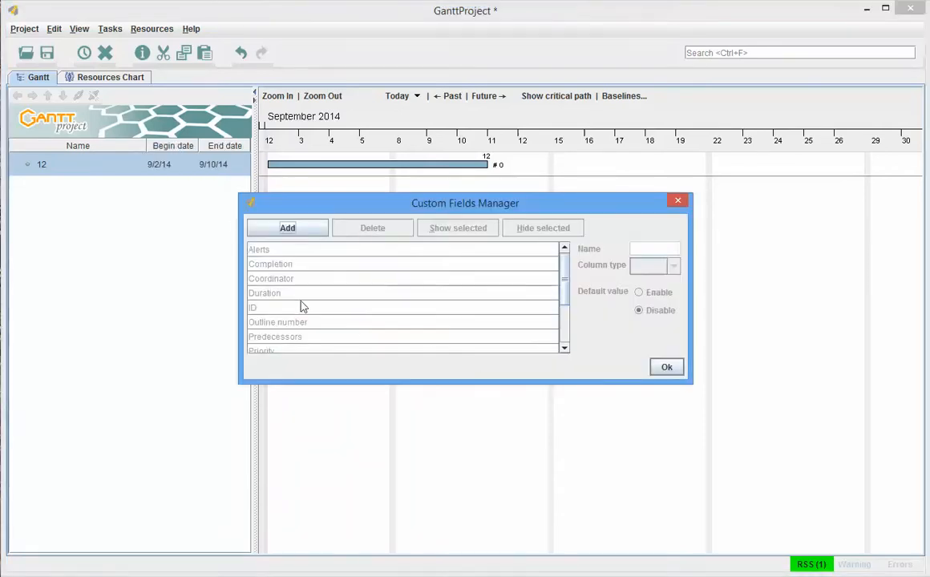
click(272, 295)
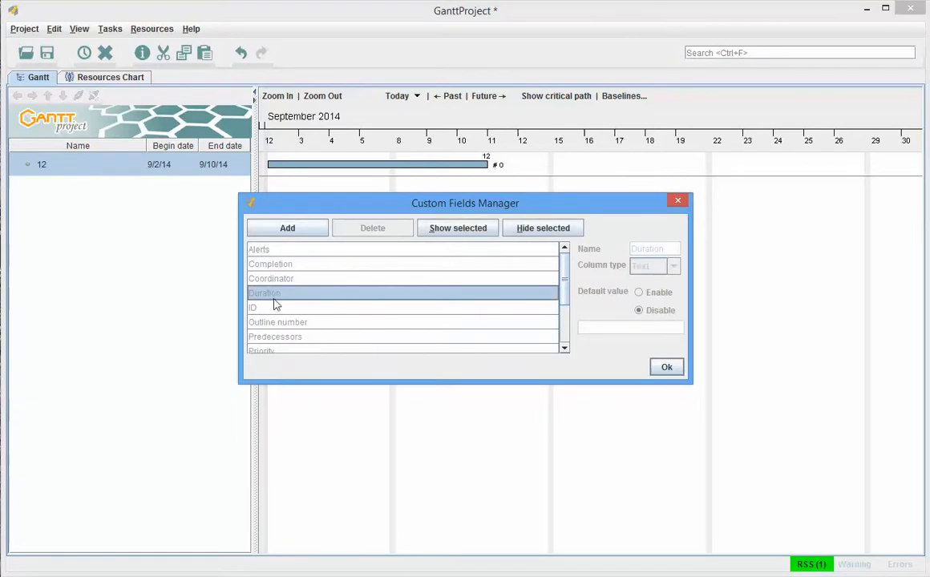
click(453, 229)
click(665, 368)
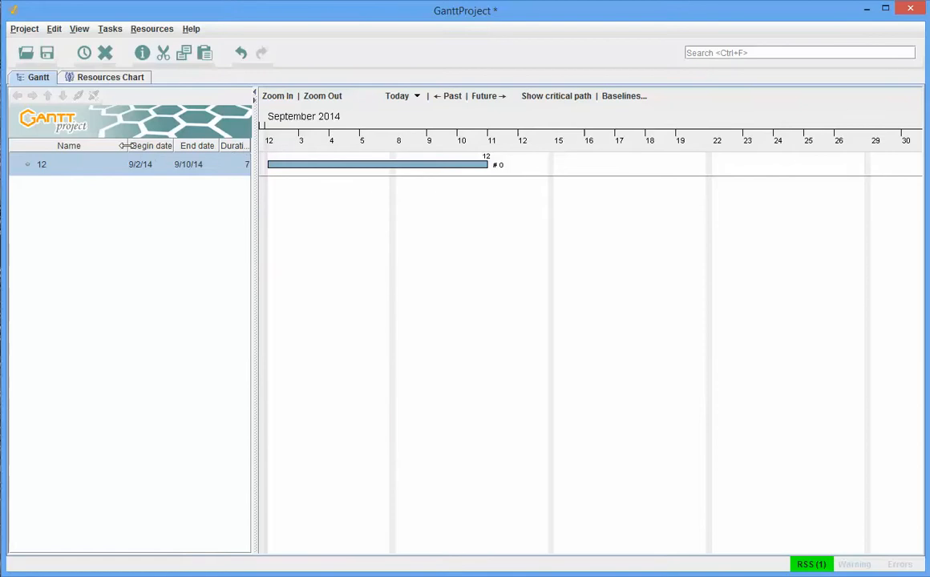
drag(124, 146, 157, 138)
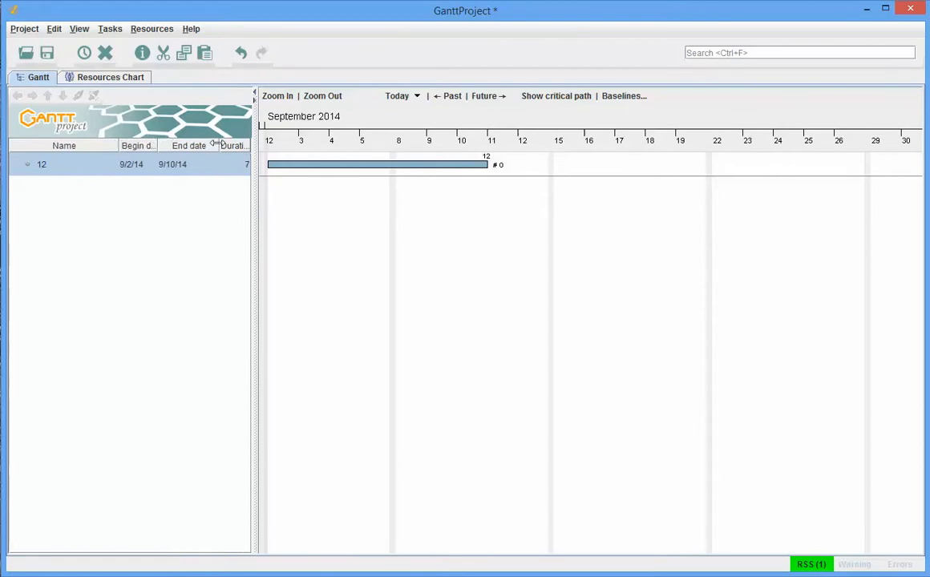
drag(215, 143, 210, 143)
Add a second task named 13 with a duration of 2
click(85, 58)
text(13)
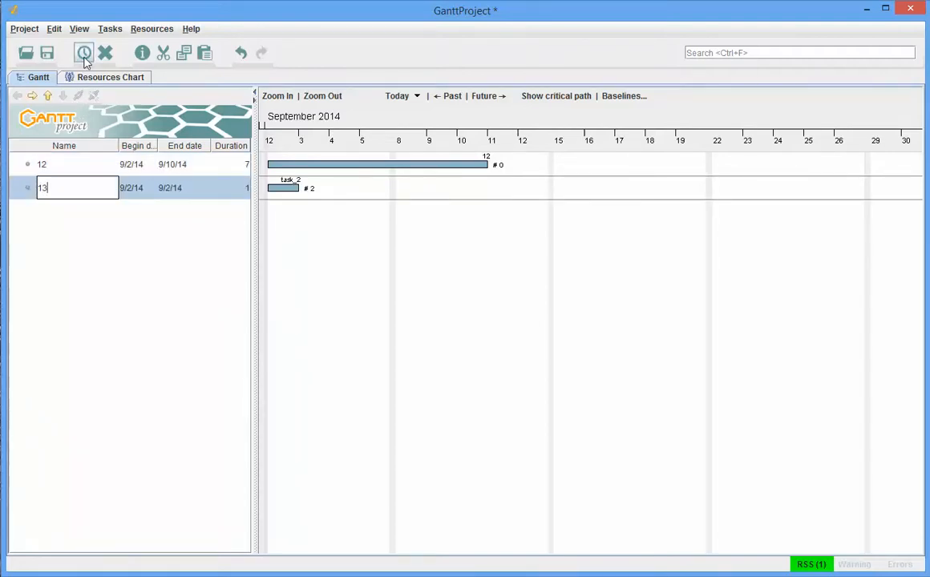
click(246, 196)
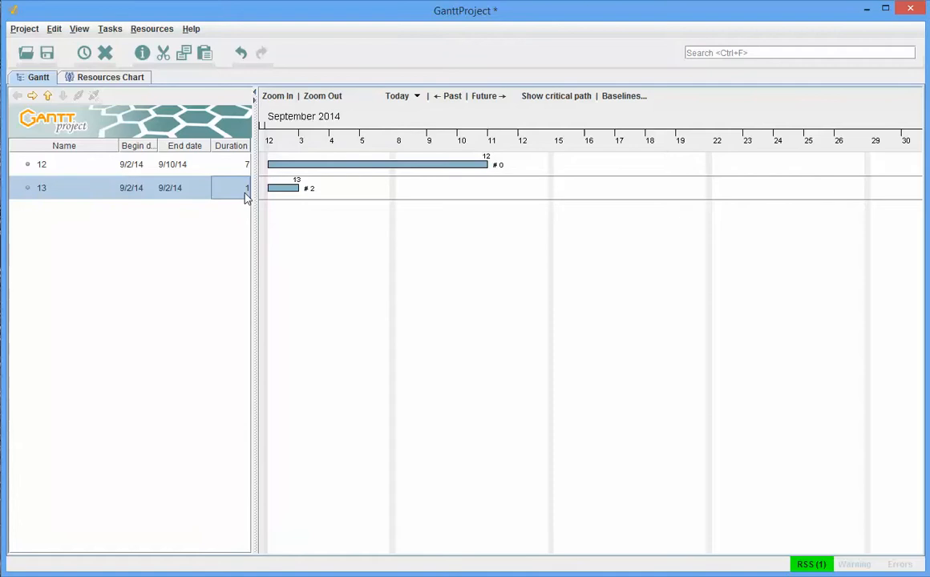
text(2)
key(Return)
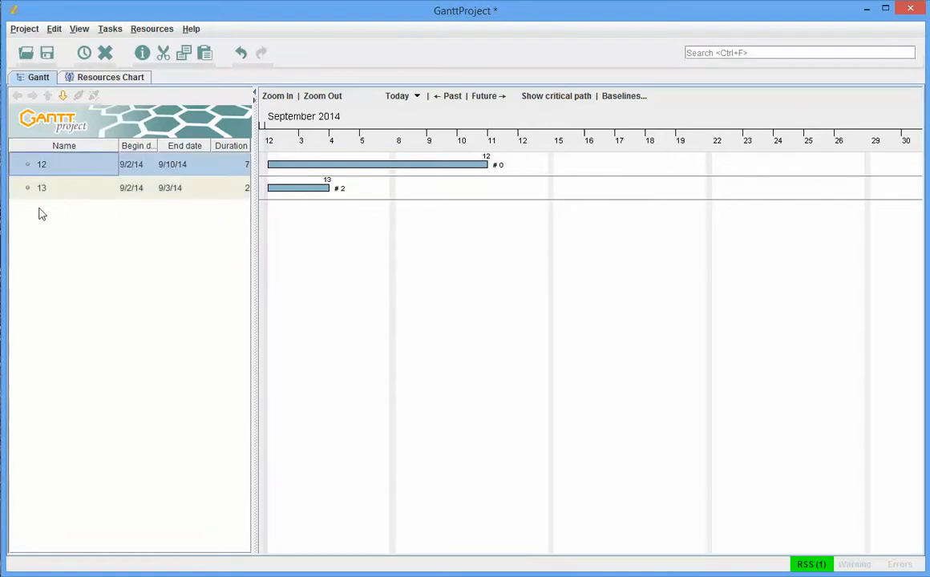
Add a task named 25 below task 13 and set its duration to 4
click(52, 183)
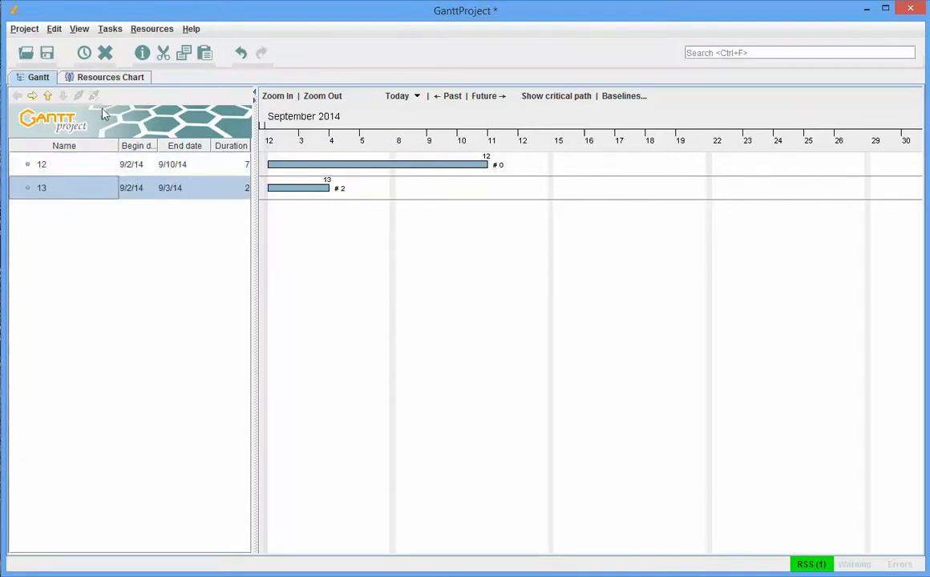
click(84, 53)
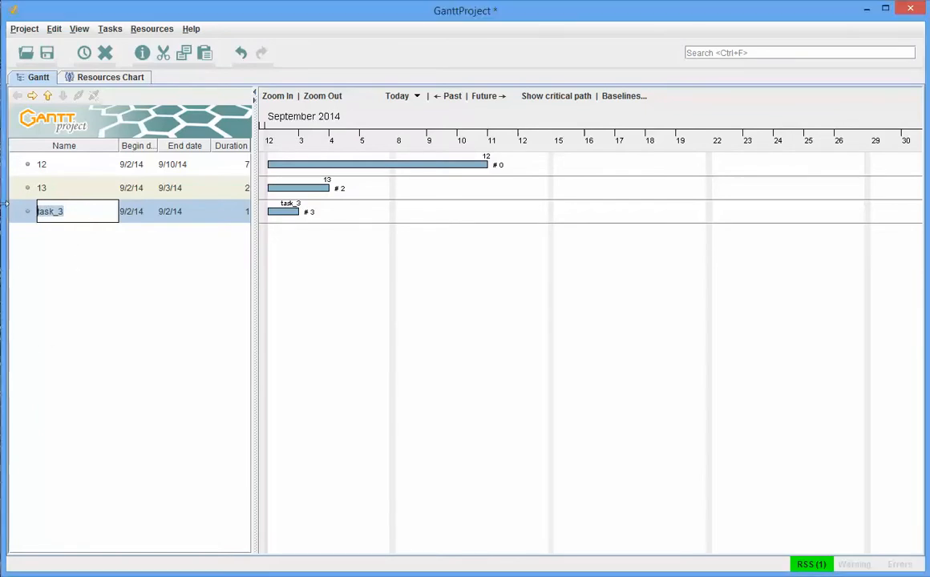
text(25)
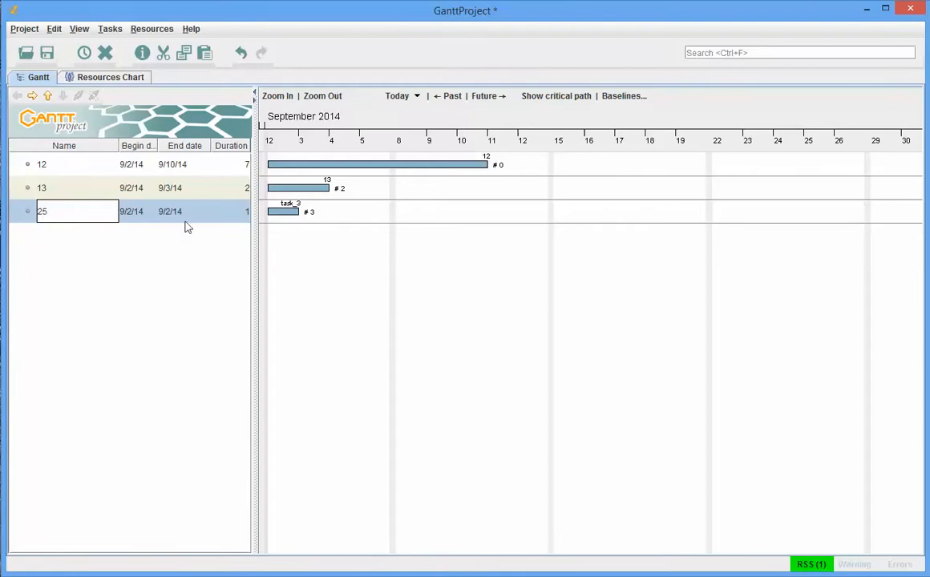
click(246, 221)
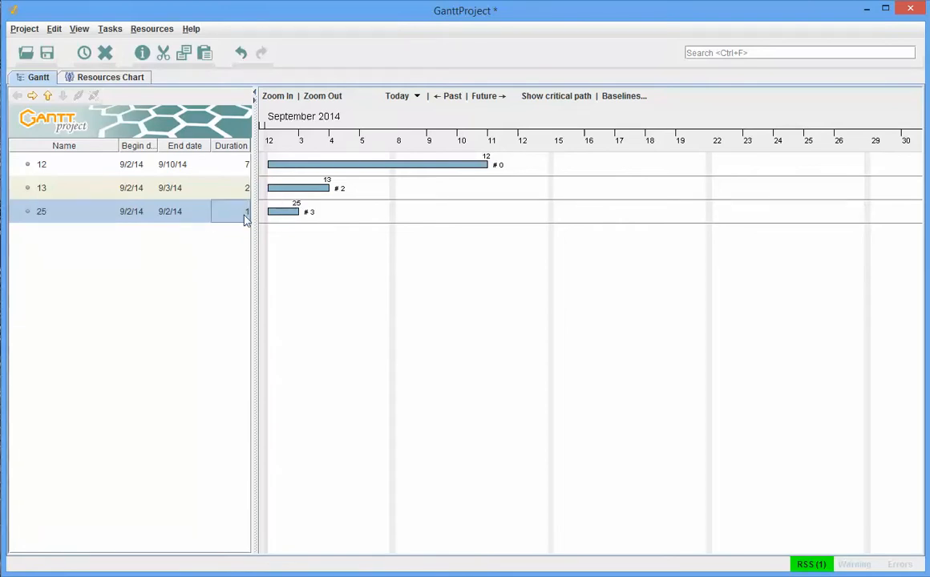
text(4)
key(Return)
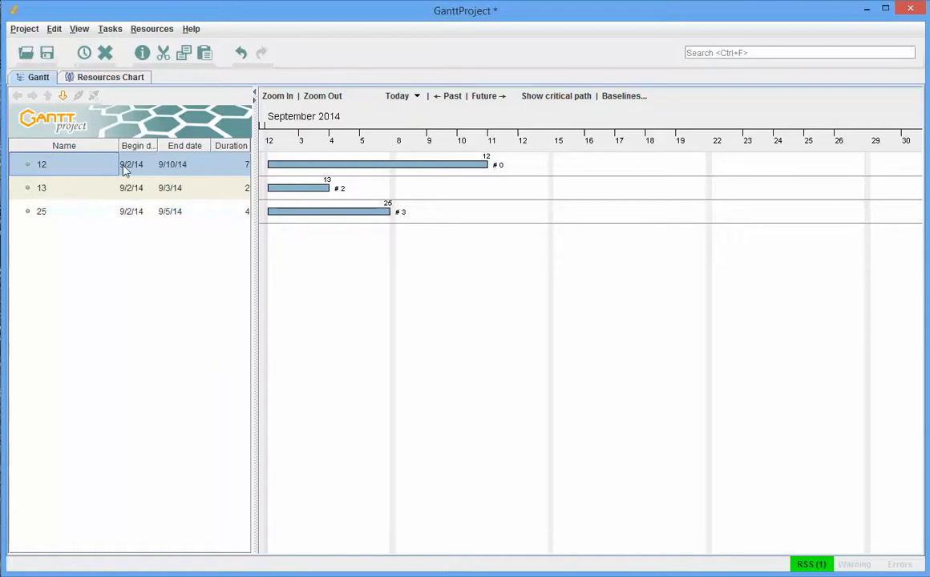
Add a task named 34 directly below task 12 with a duration of 6
click(105, 53)
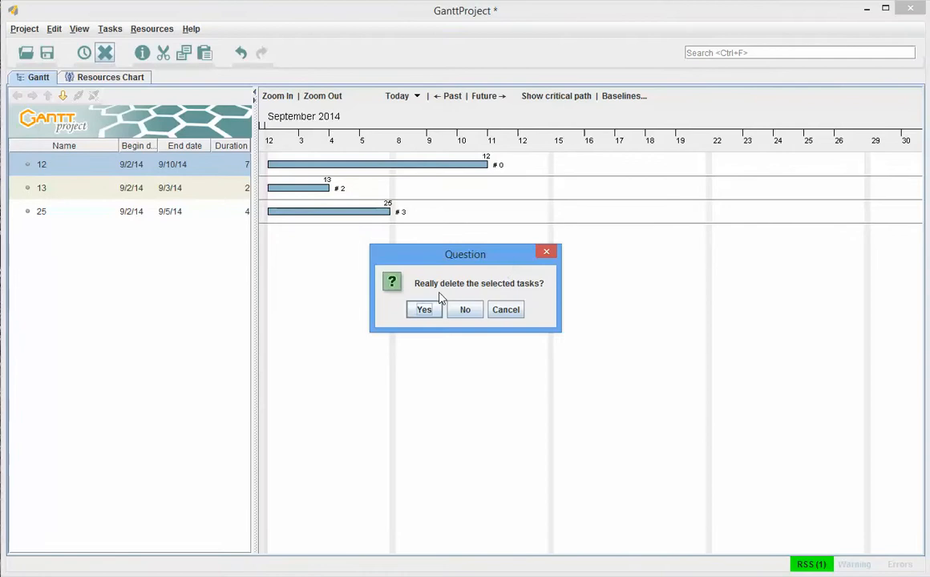
click(499, 312)
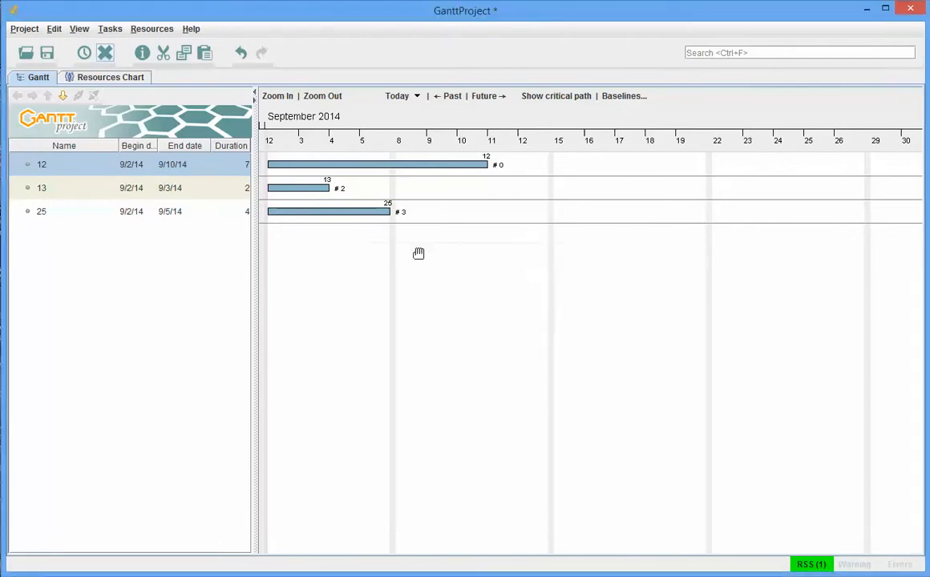
click(84, 53)
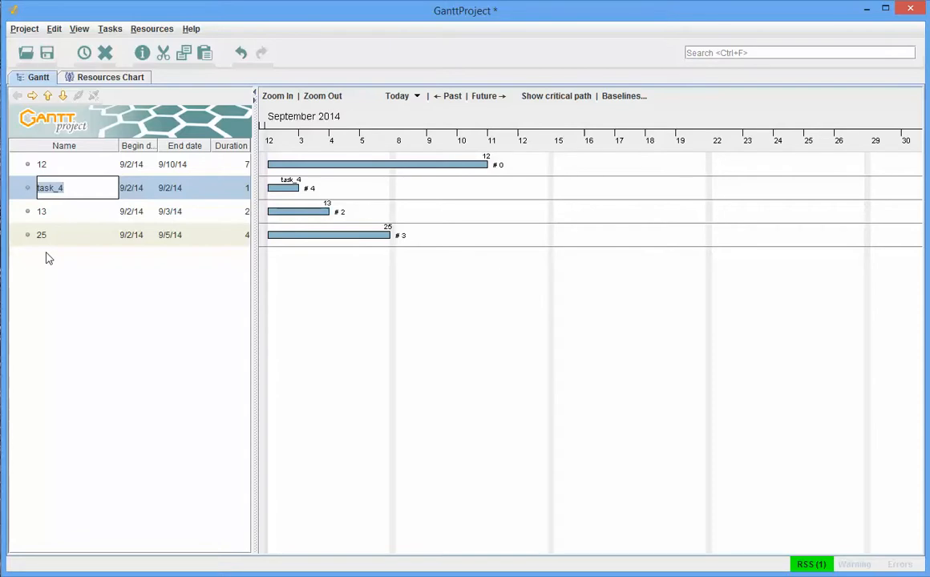
text(34)
click(247, 190)
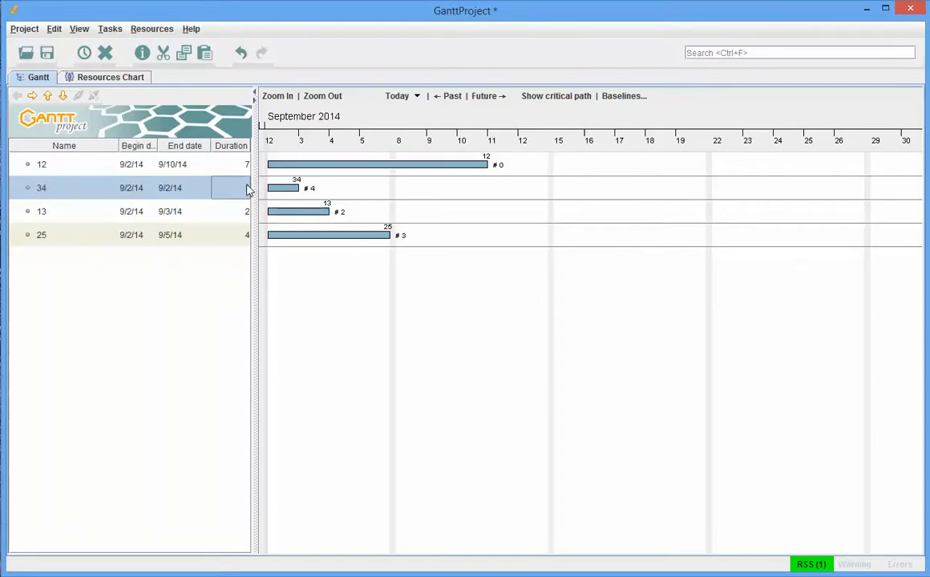
text(6)
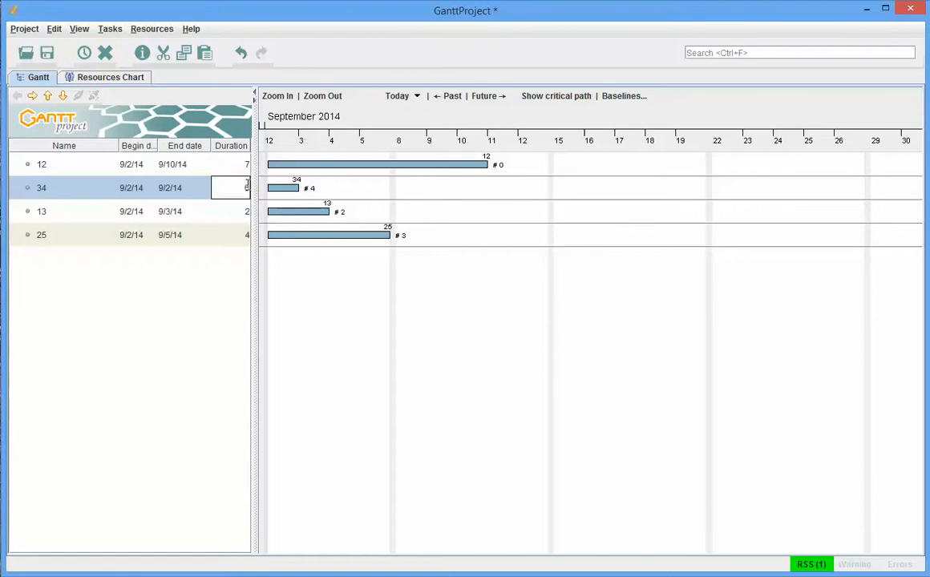
key(Return)
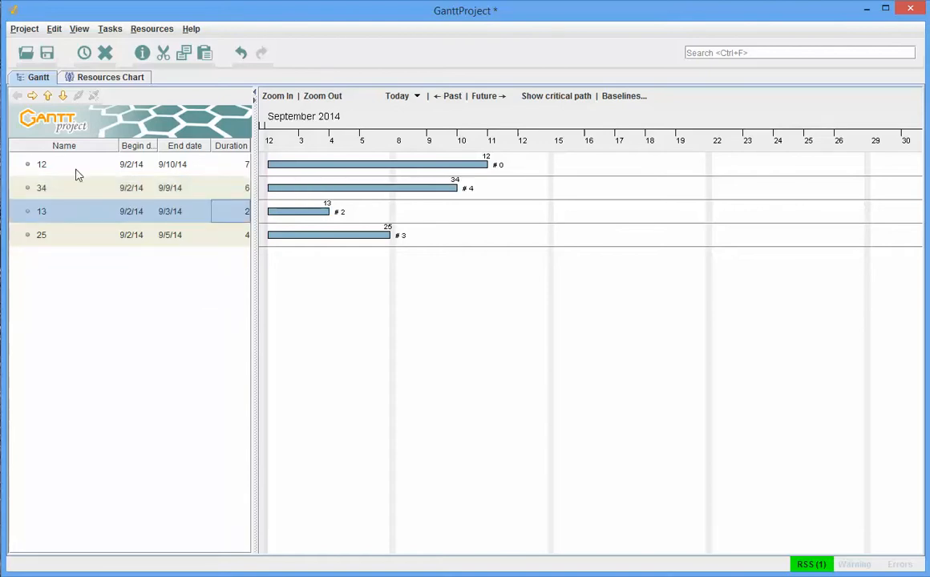
Move task 34 down two places so it sits below task 25 at the end of the task list
right_click(47, 190)
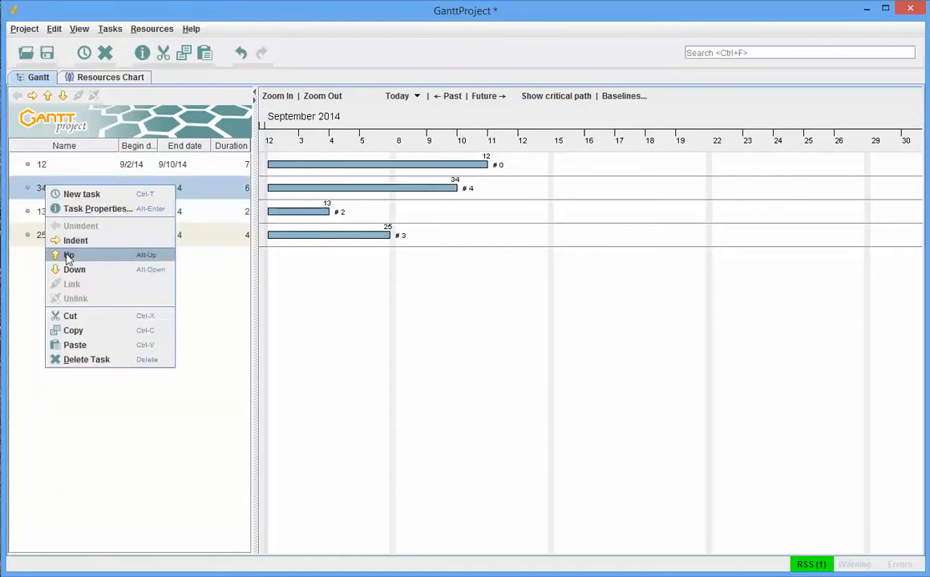
click(112, 273)
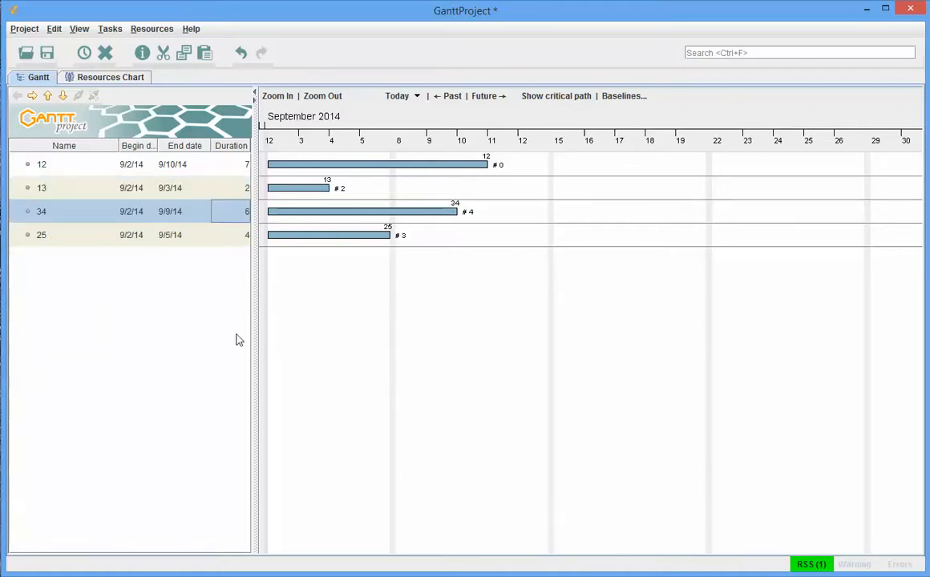
key(alt+shift+Down)
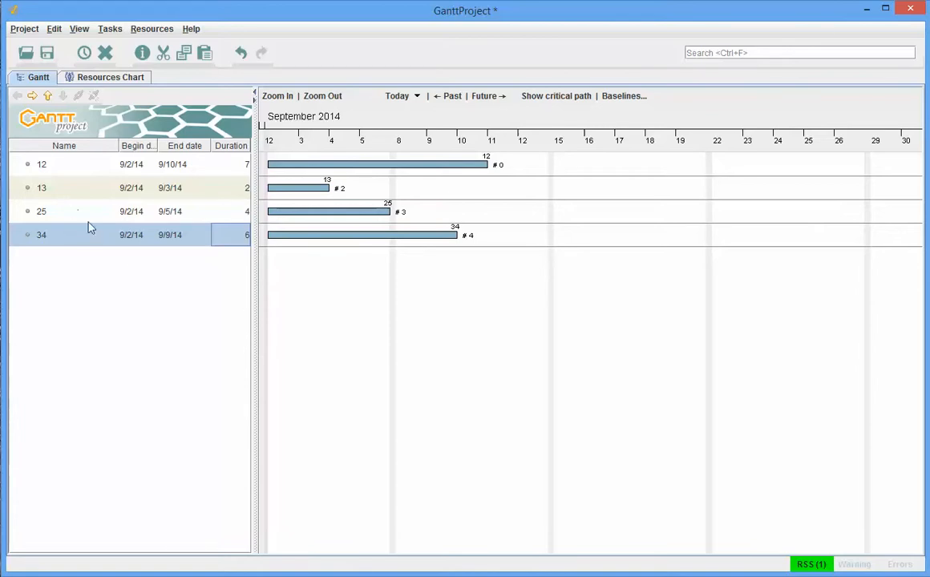
Add a task named 37 below task 34 with a duration of 51
click(85, 53)
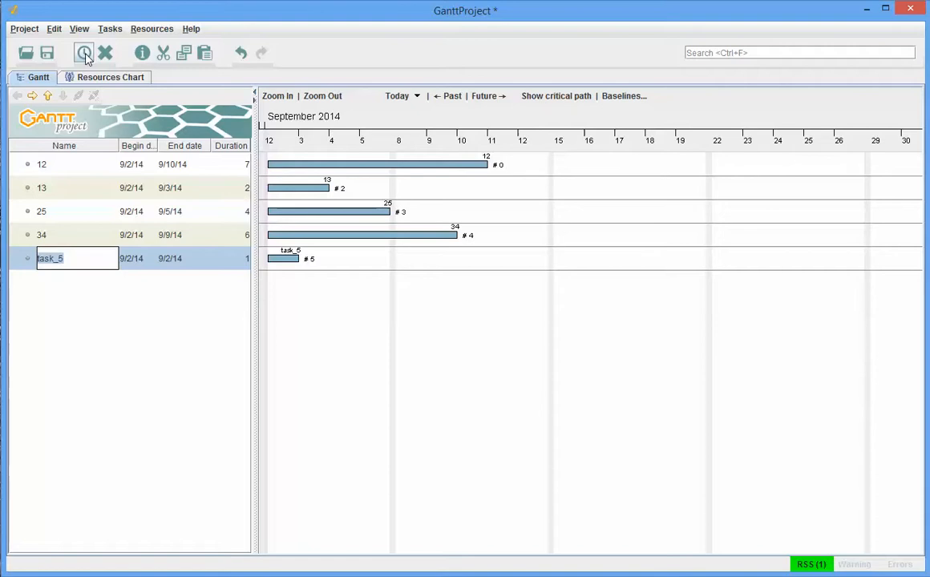
text(37)
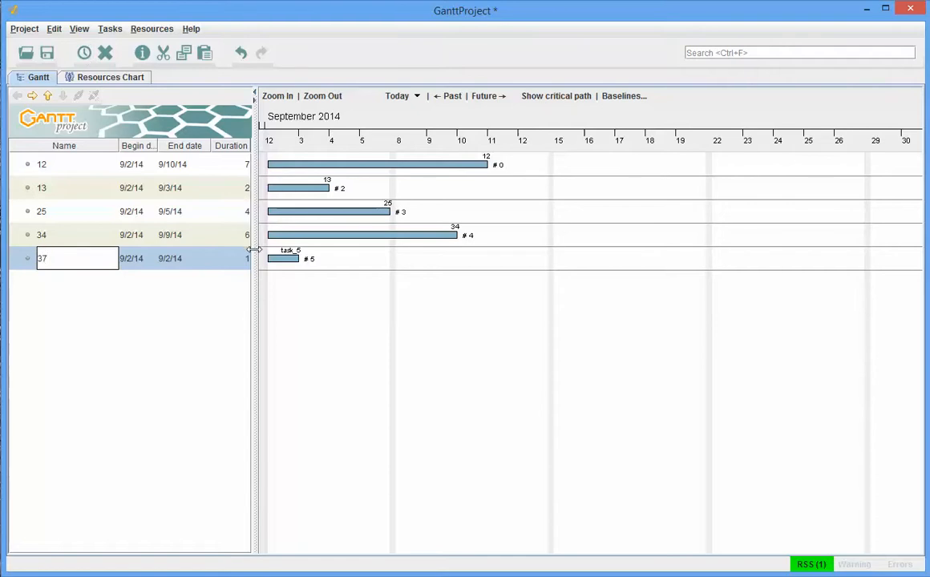
double_click(245, 258)
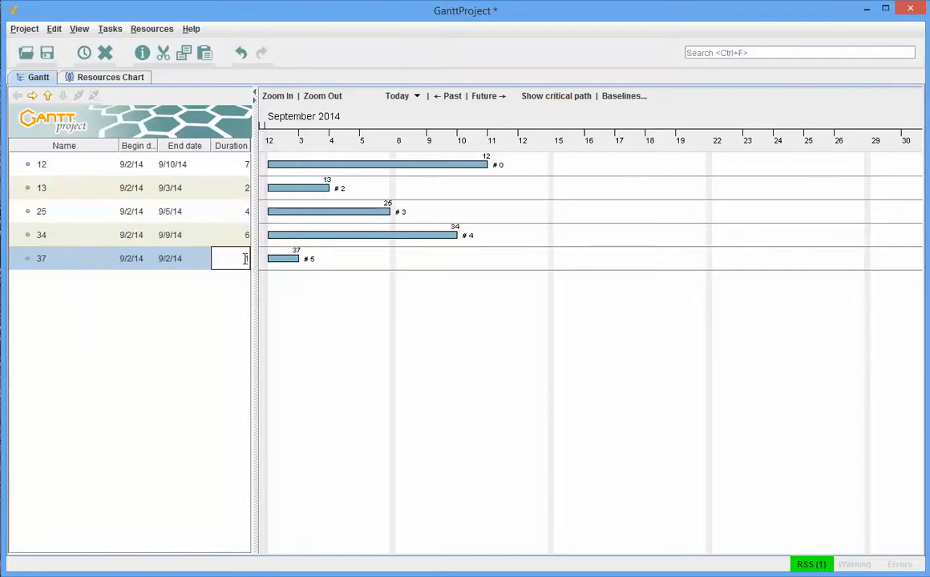
text(51)
key(Return)
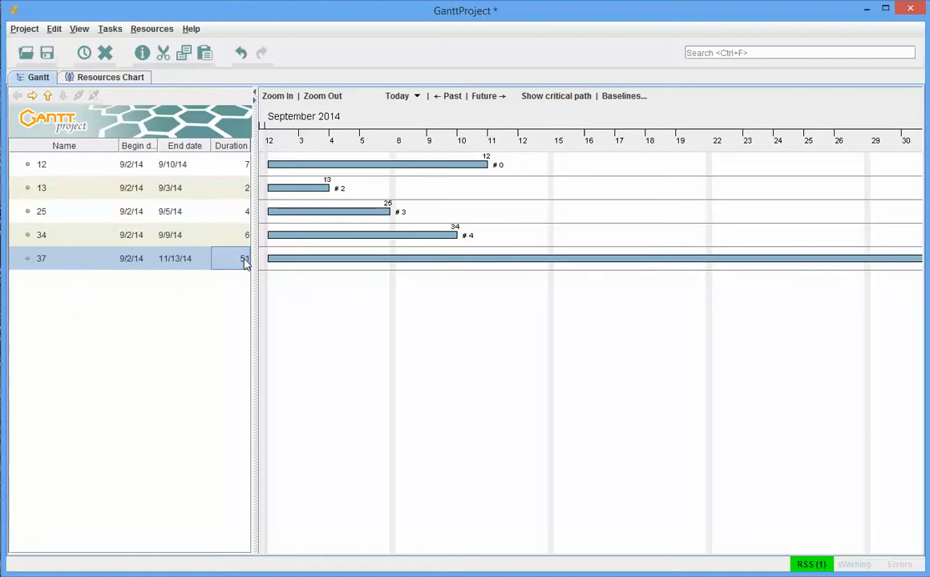
Add a task named 45 below task 37 with a duration of 21
click(85, 53)
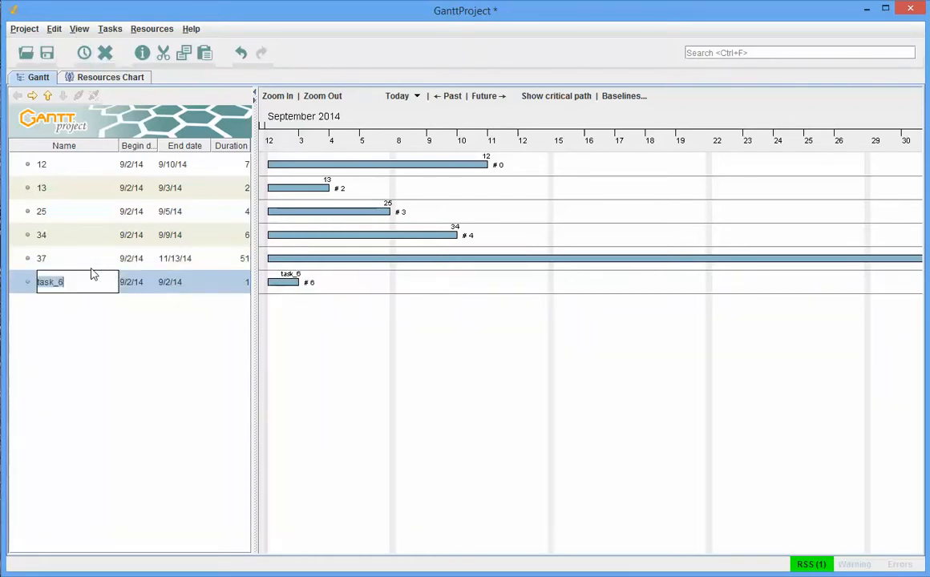
text(45)
double_click(245, 282)
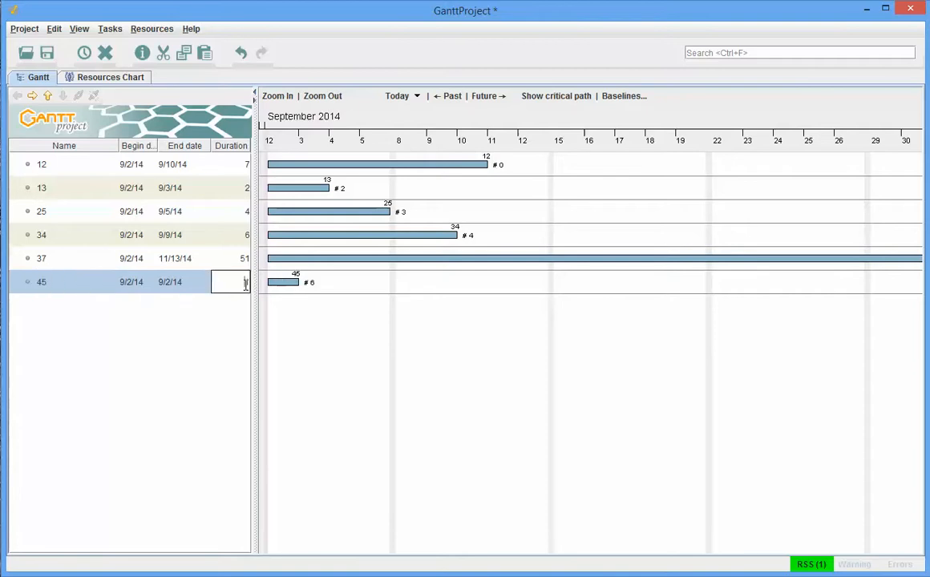
text(21)
key(Return)
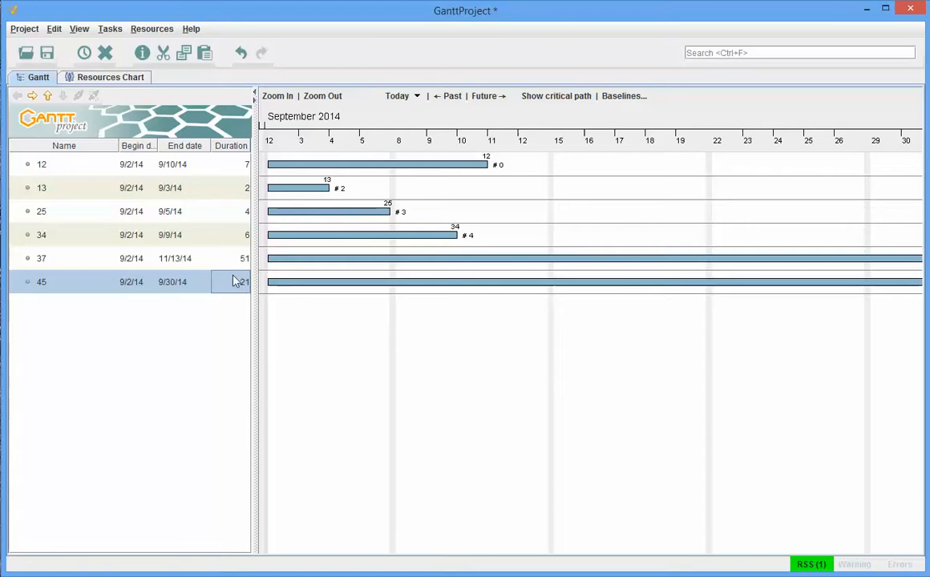
Correct the durations of the last two tasks, setting task 37 to 5 and task 45 to 2
click(242, 265)
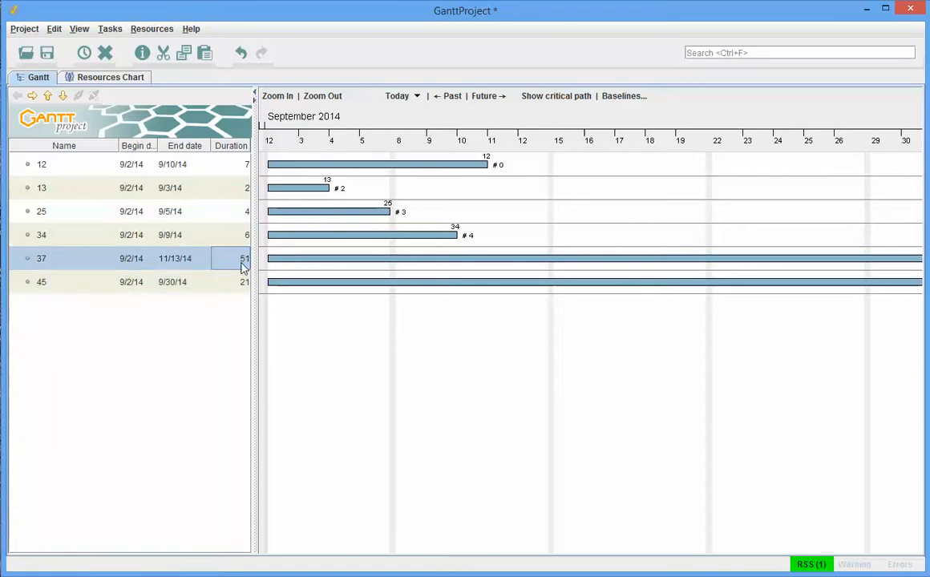
text(5)
key(Return)
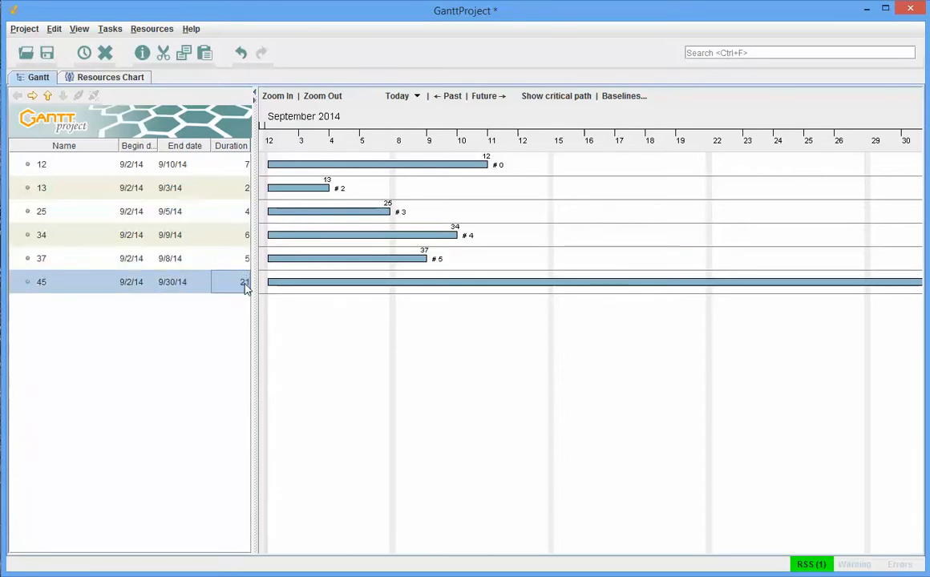
double_click(242, 282)
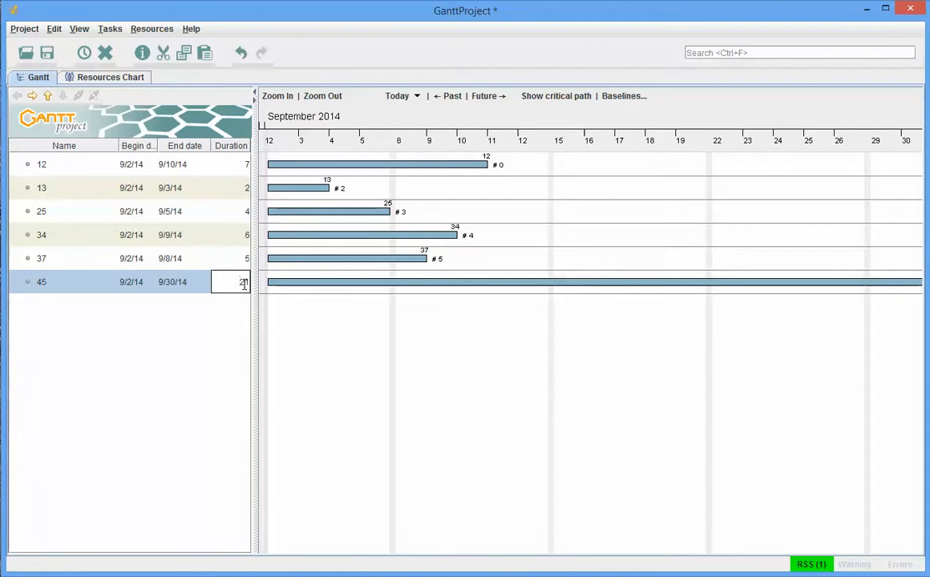
key(BackSpace)
key(BackSpace)
text(2)
key(Return)
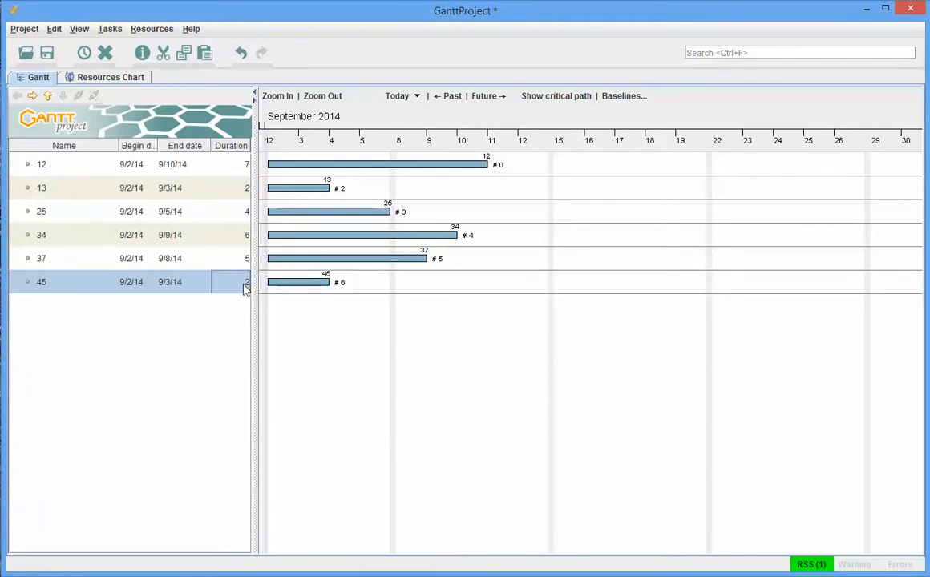
Add a task named 46 below task 45 and set its duration to 5
click(85, 52)
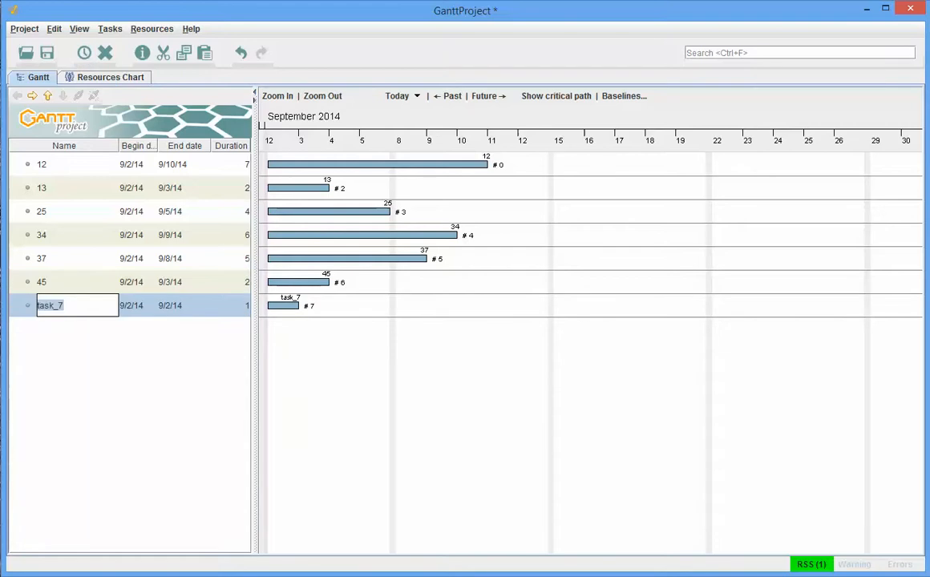
text(46)
click(243, 306)
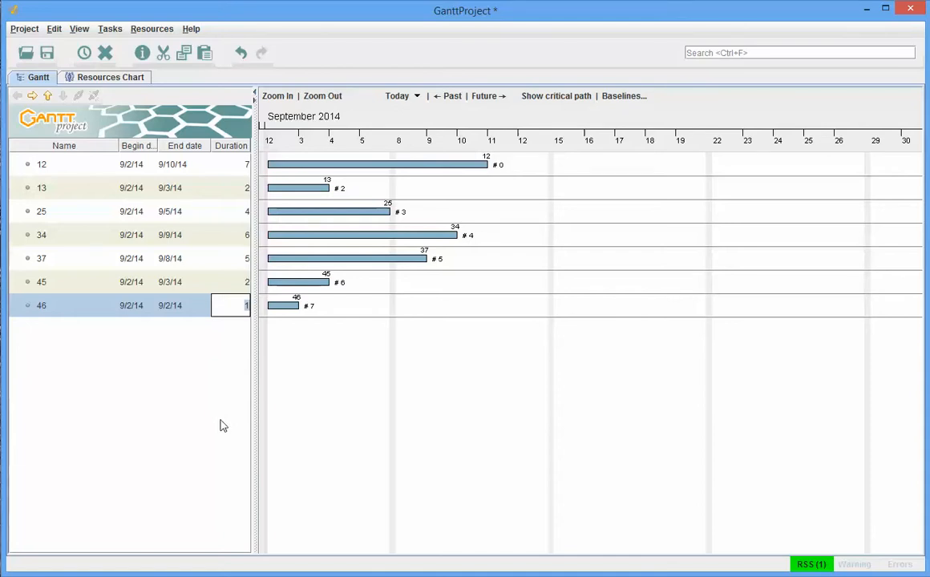
text(5)
key(Return)
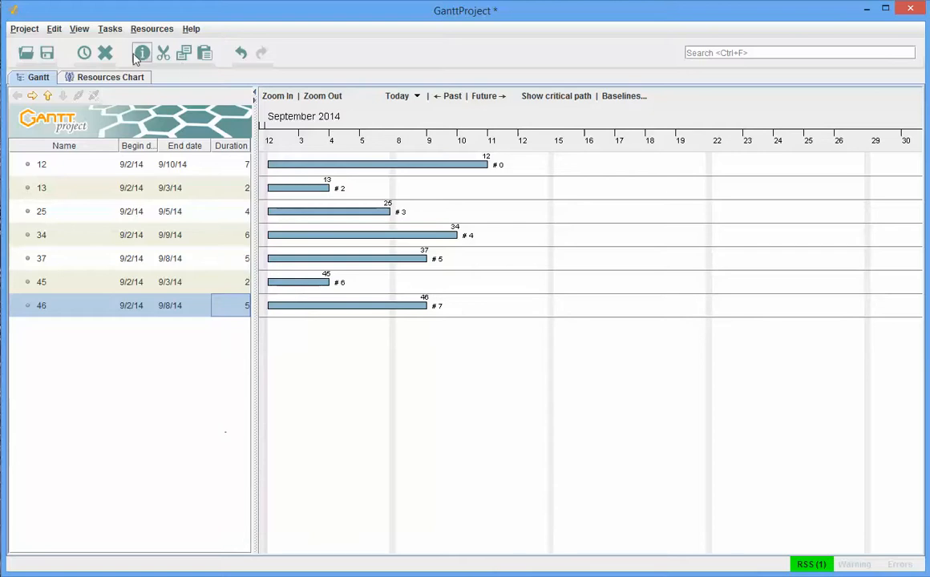
Add a task named 47 below task 46 and set its duration to 3
click(83, 53)
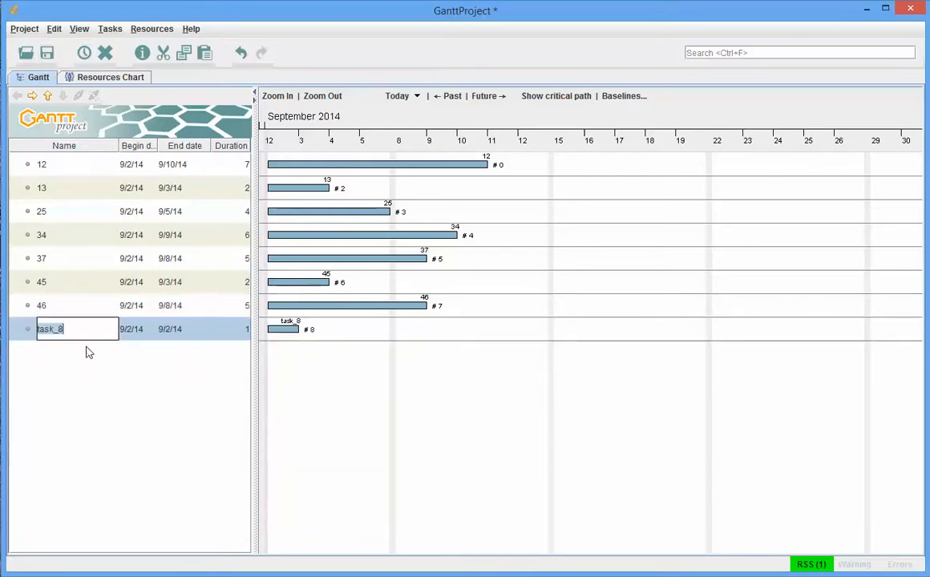
text(47)
key(Return)
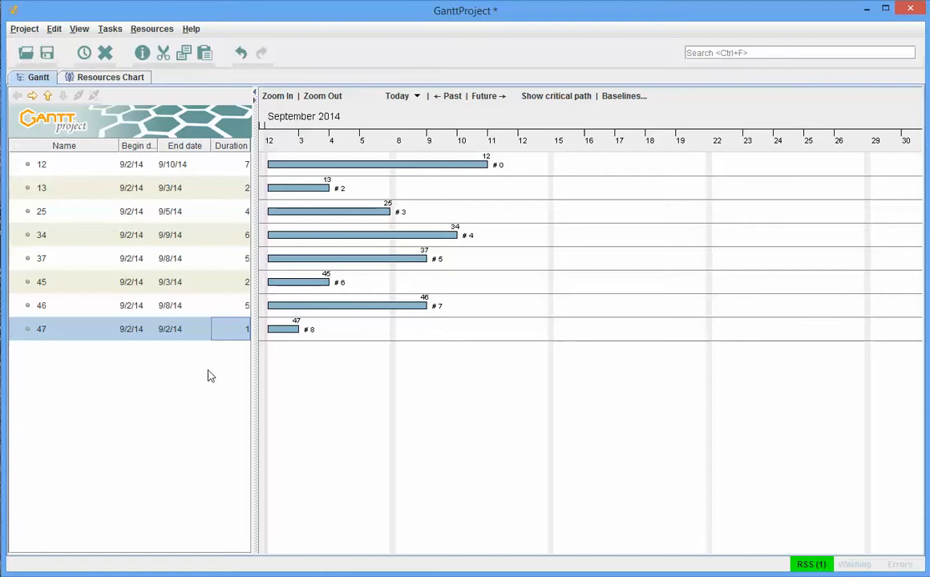
text(3)
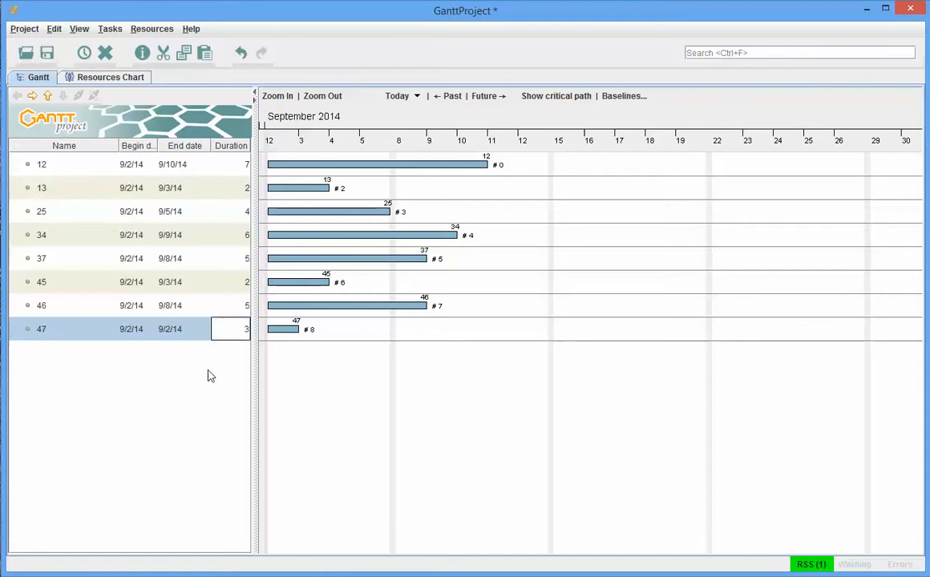
key(Return)
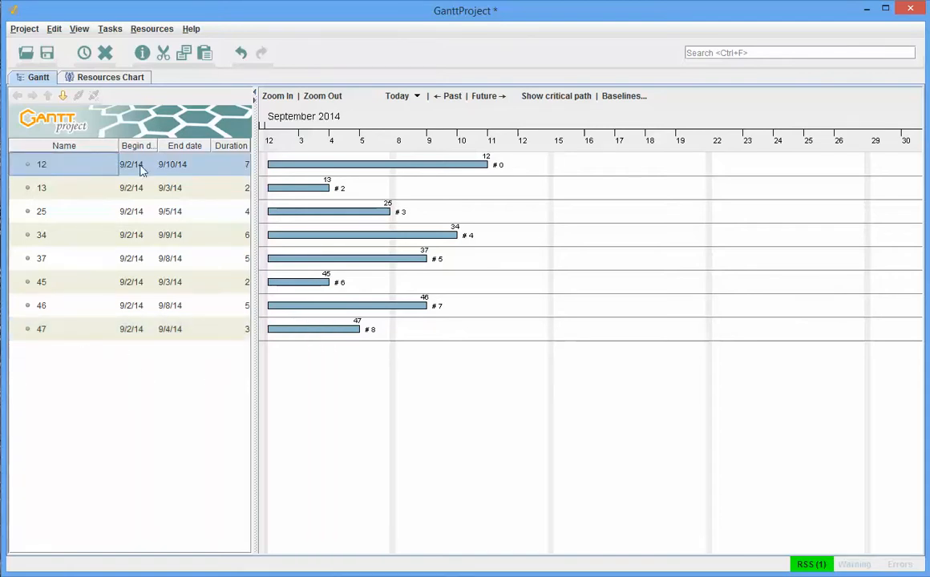
Add a task named 58 below task 47 and set its duration to 7
click(91, 334)
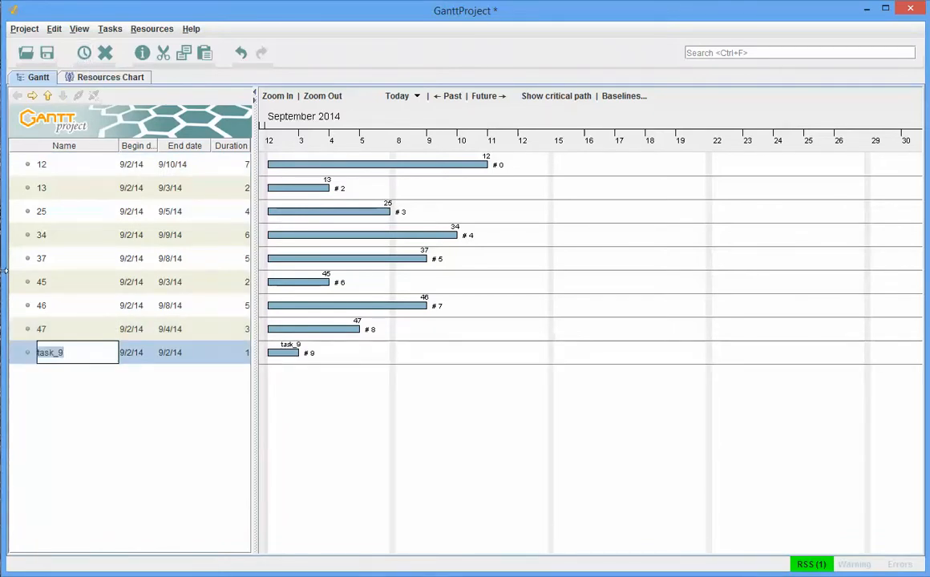
text(58)
key(Return)
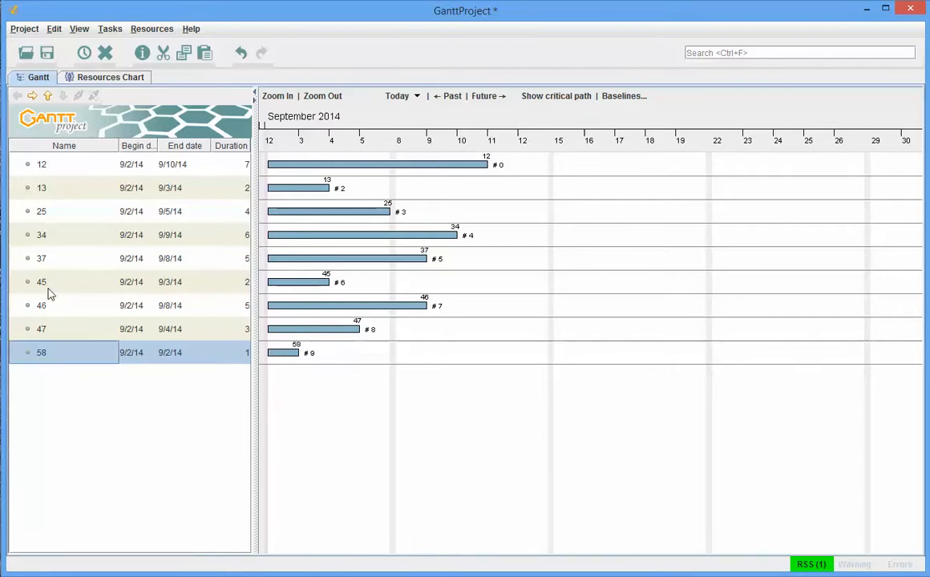
click(230, 359)
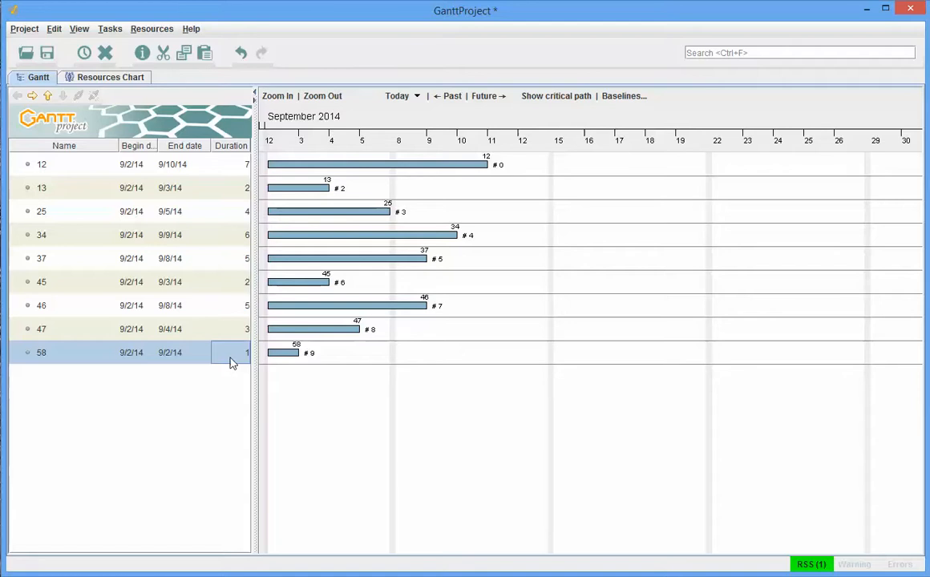
key(Return)
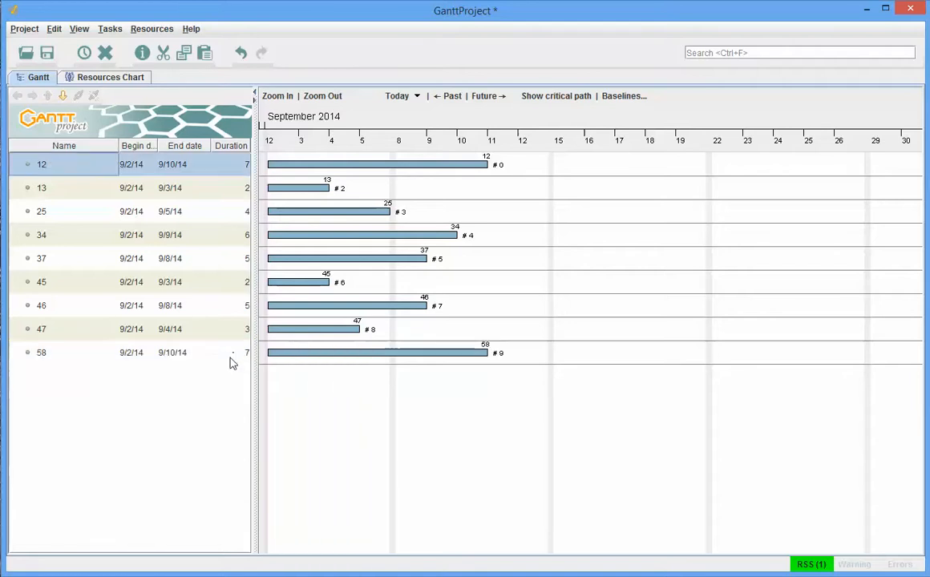
Add a task named 68 below task 58 and set its duration to 6
click(208, 356)
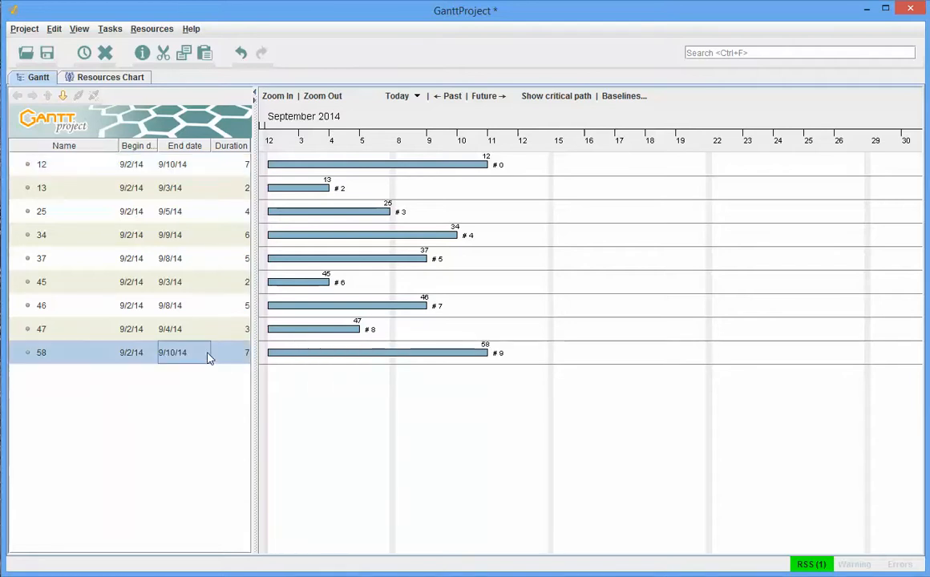
click(84, 53)
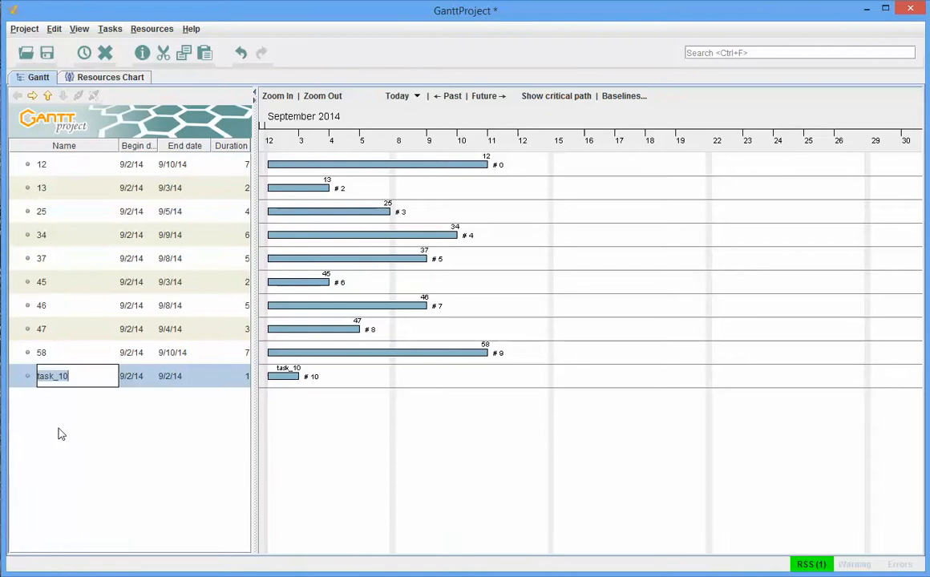
text(68)
click(240, 376)
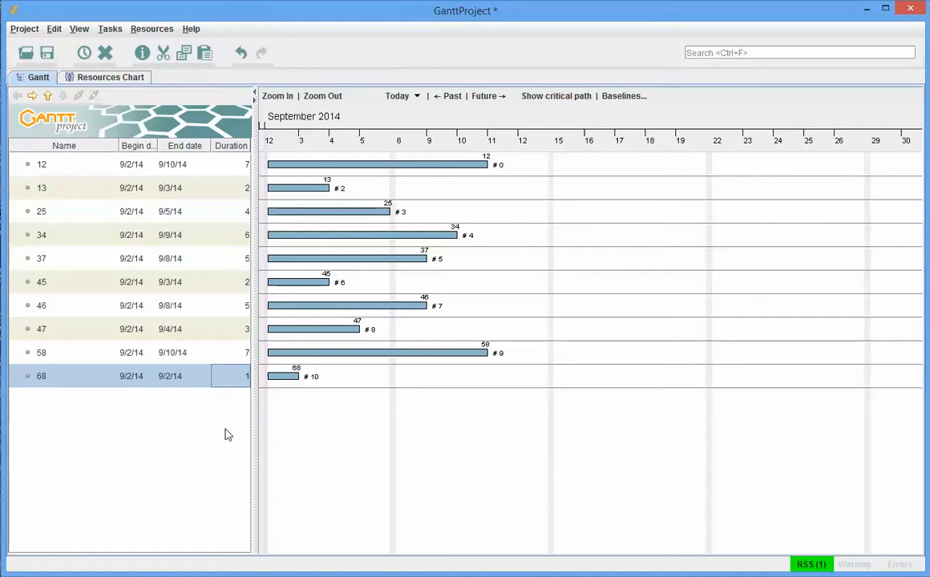
text(6)
key(Return)
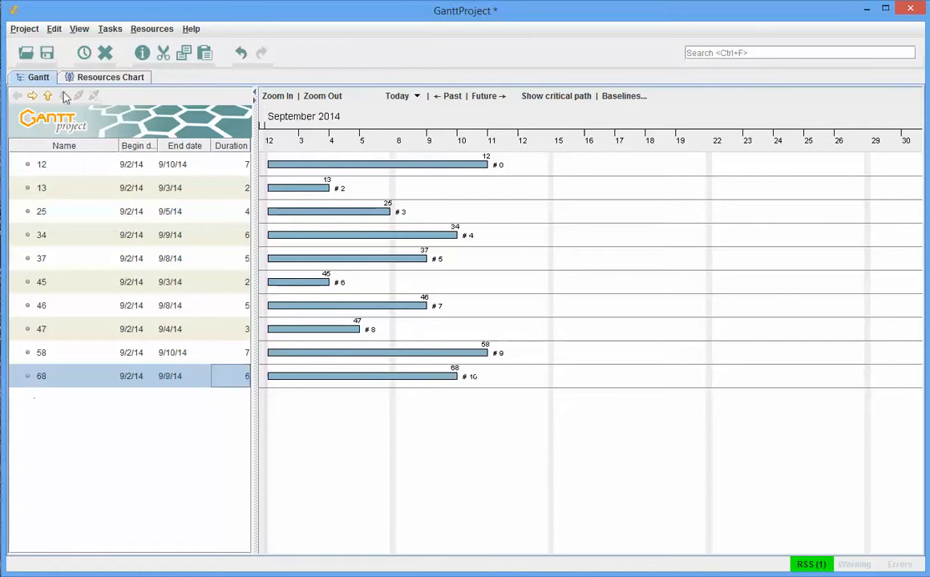
Add a task named 78 below task 68 and set its duration to 3
click(85, 53)
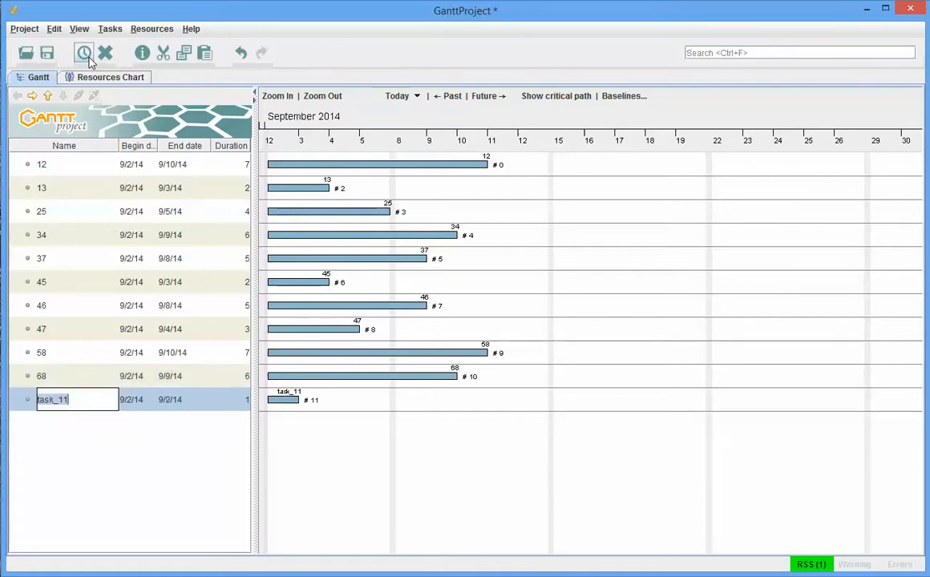
text(78)
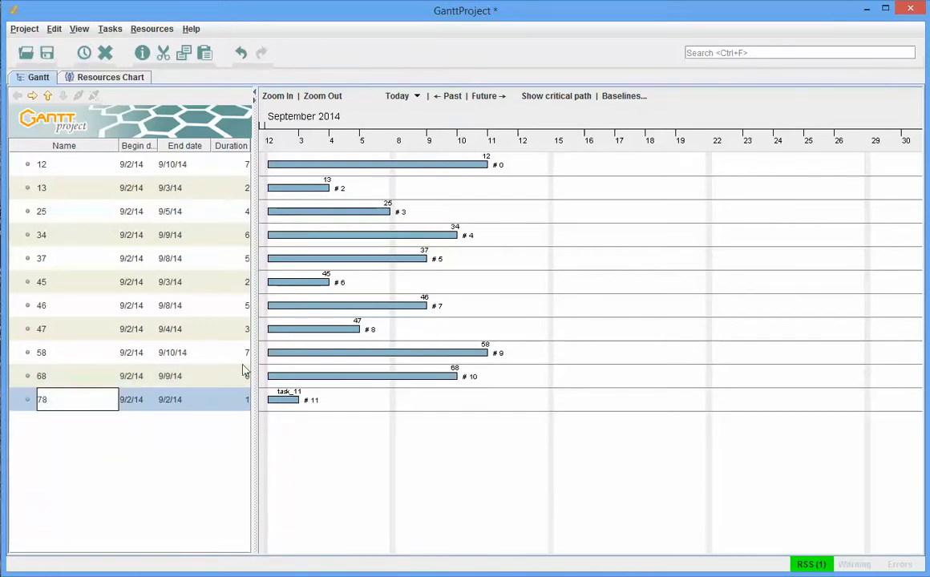
double_click(245, 401)
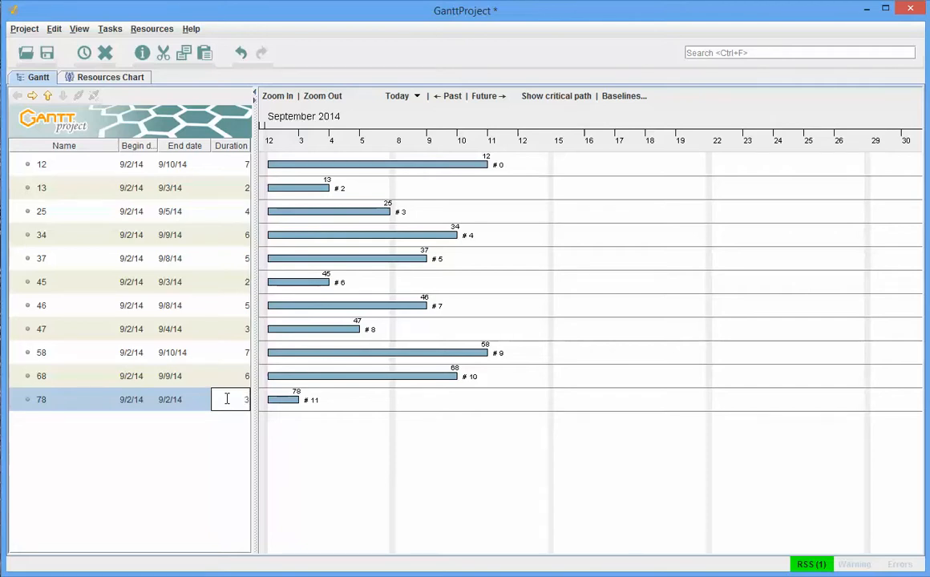
key(Return)
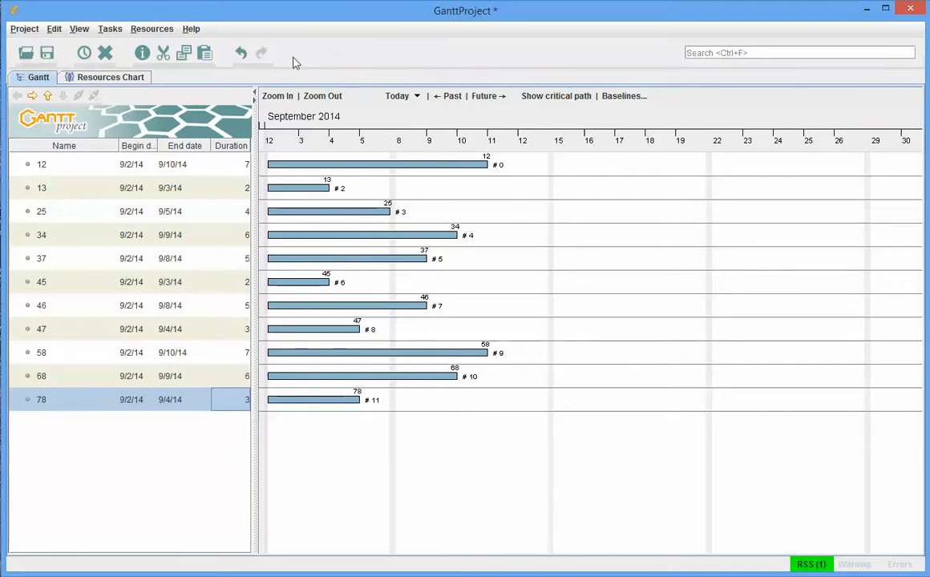
Change the project start date to September 15, 2014, moving all tasks in the project with it
click(22, 29)
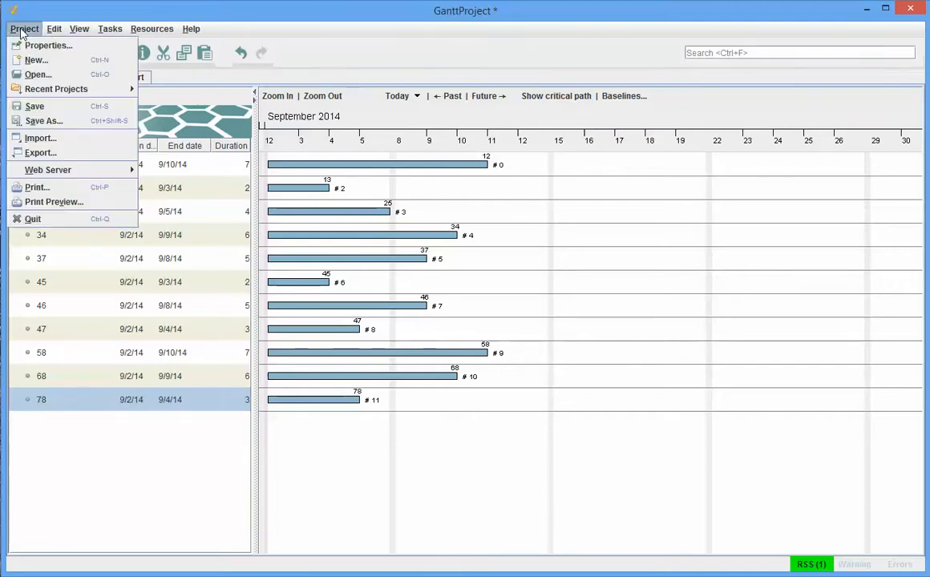
click(34, 46)
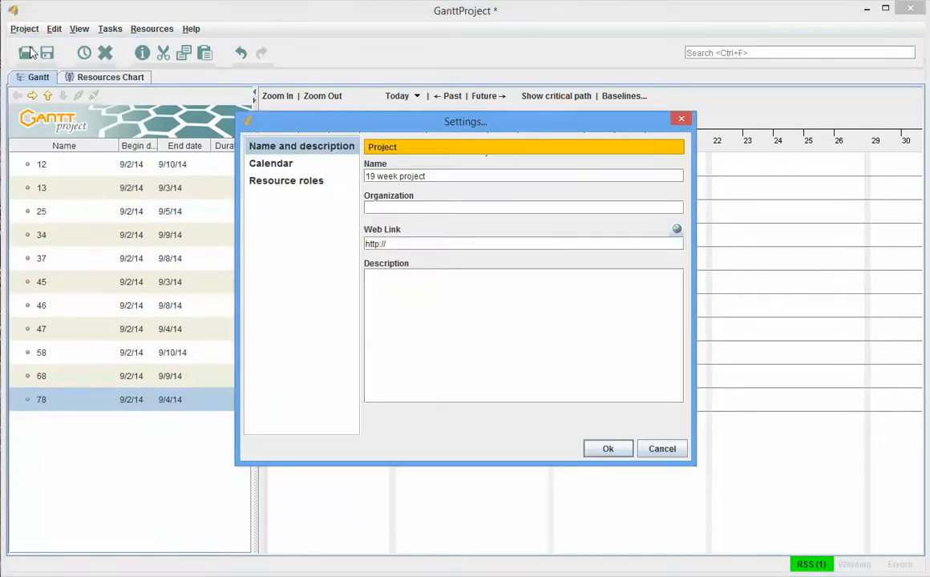
click(275, 165)
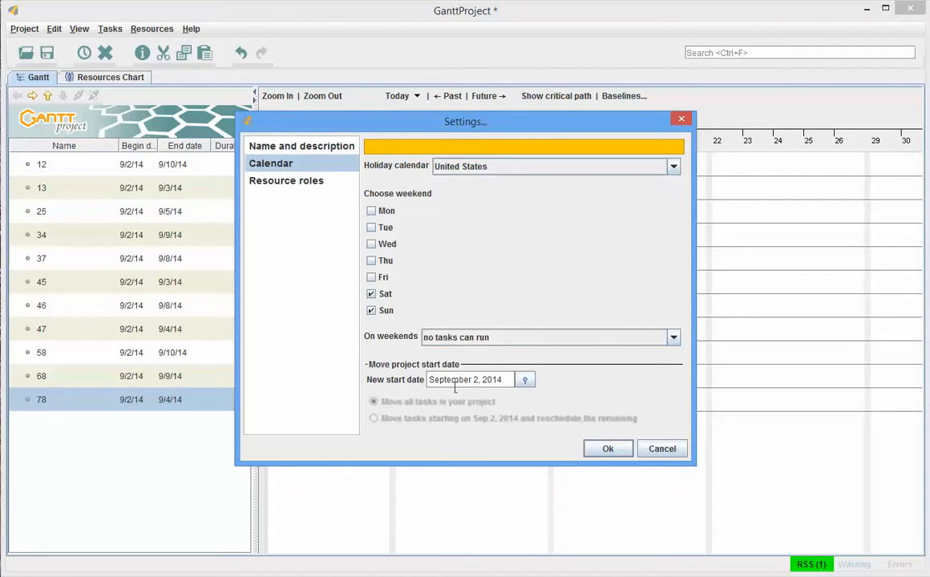
click(525, 383)
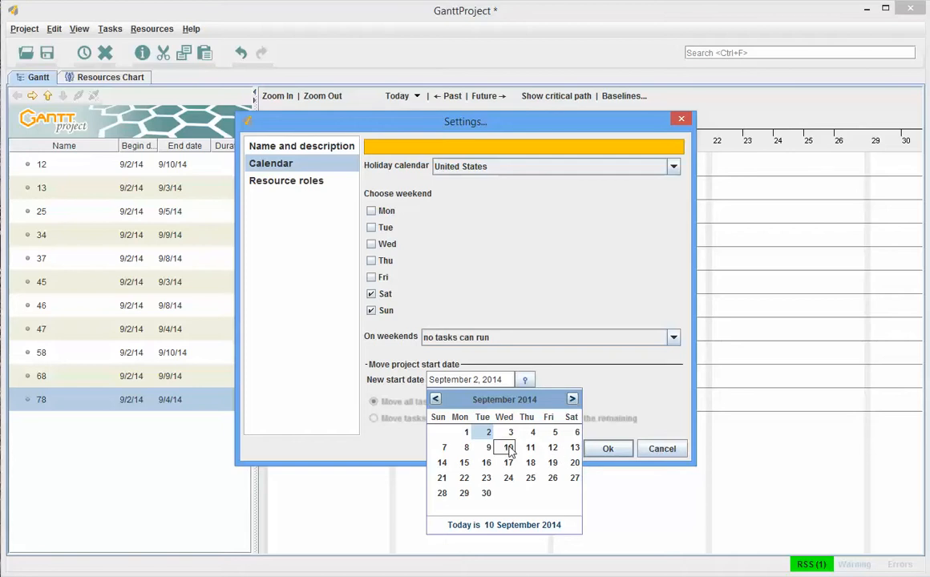
click(464, 463)
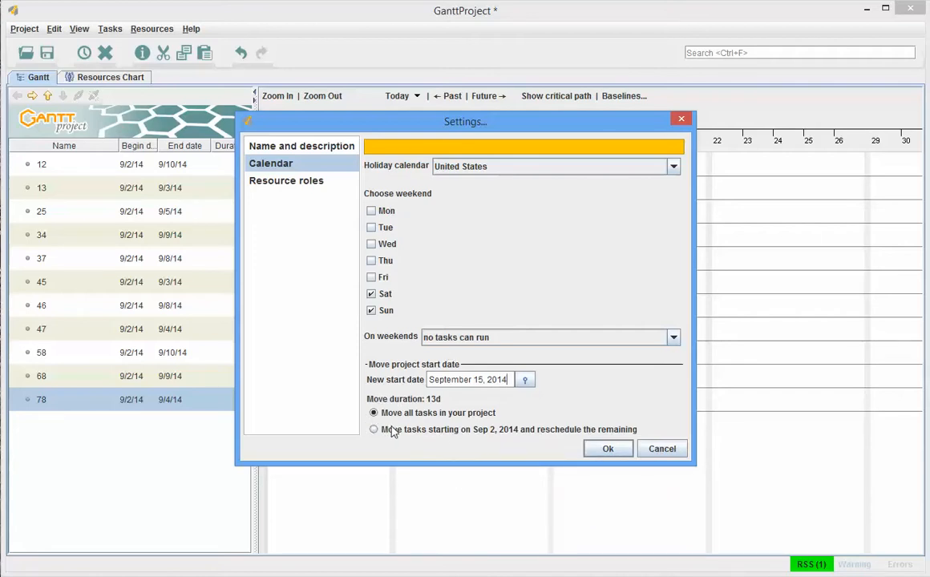
click(608, 448)
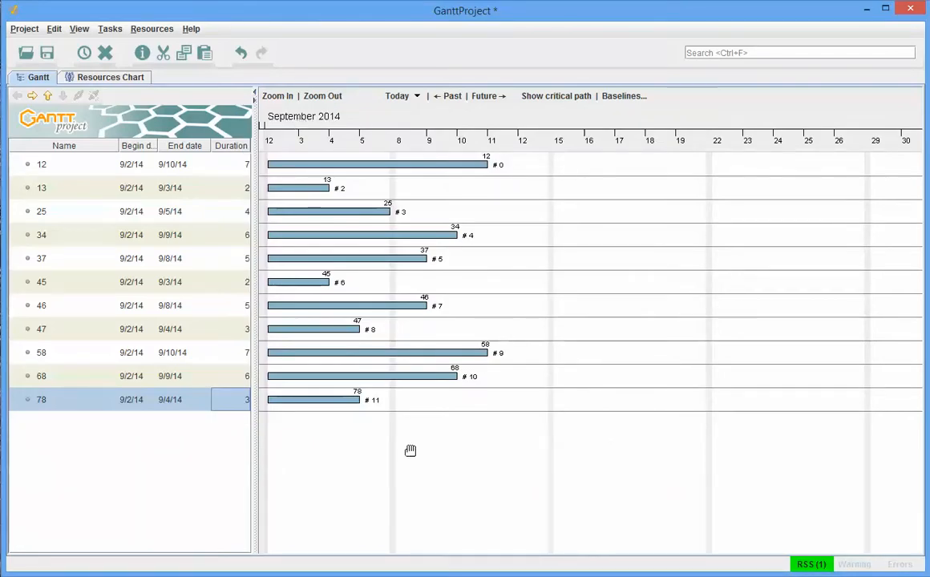
drag(475, 454, 296, 449)
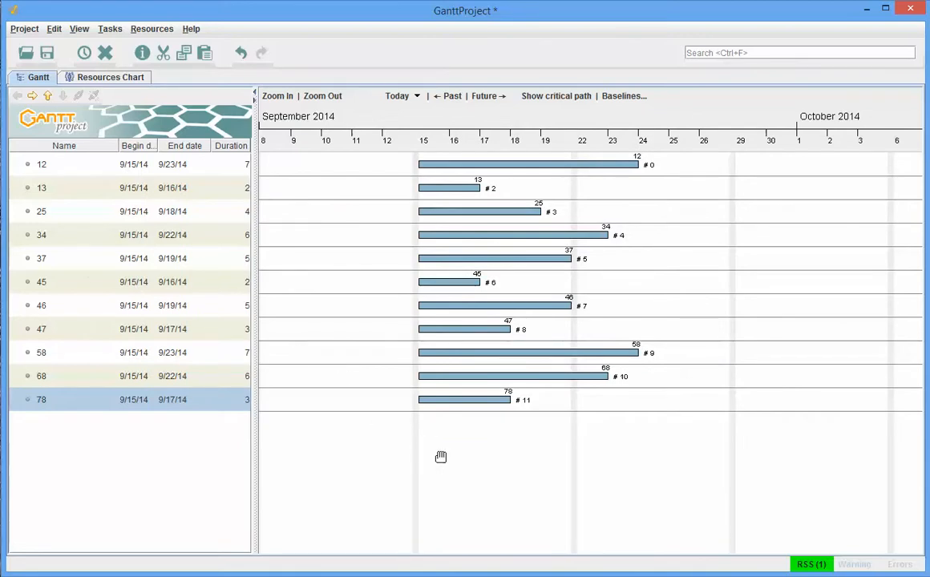
drag(457, 469, 307, 465)
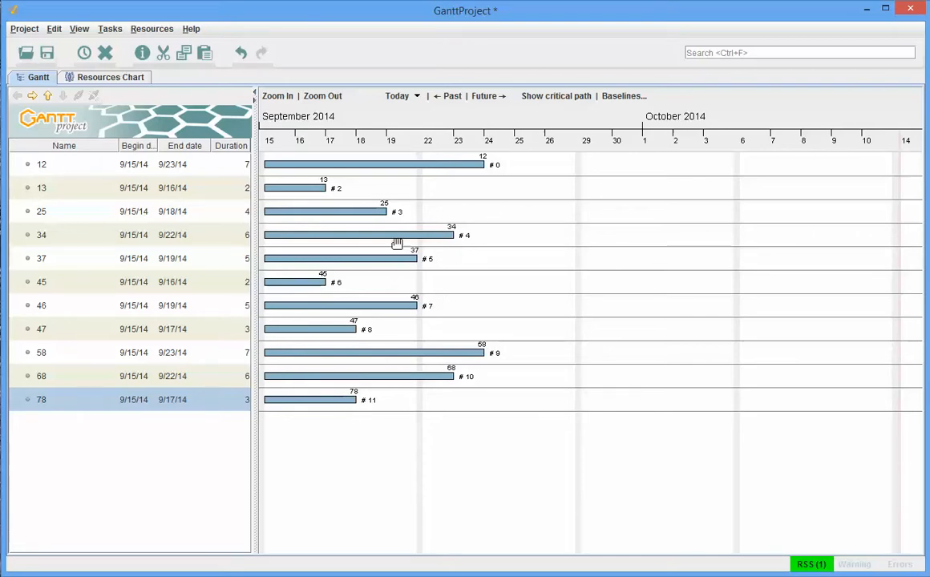
Remove the task ID labels to the right of the bars in the Gantt chart settings, leaving that task detail blank
right_click(631, 254)
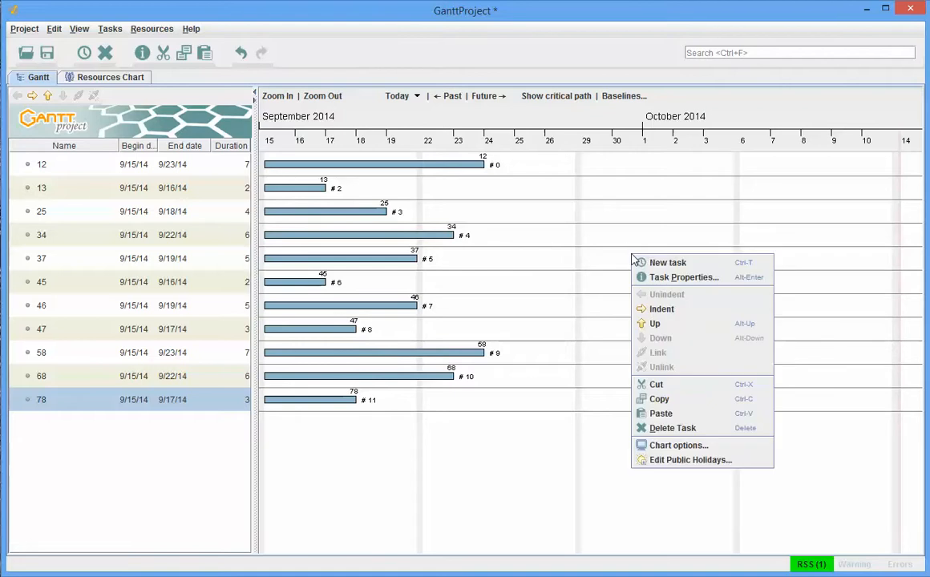
click(678, 446)
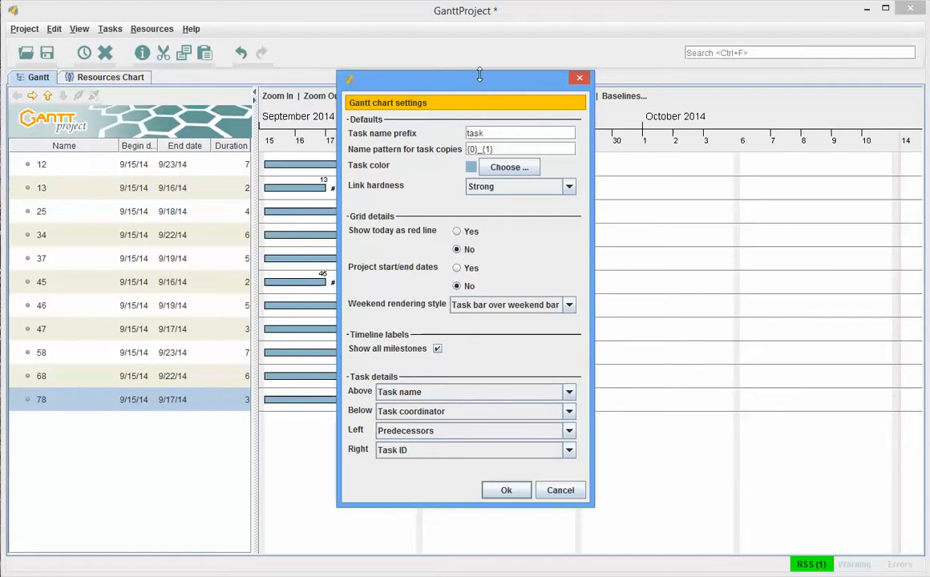
drag(480, 74, 708, 91)
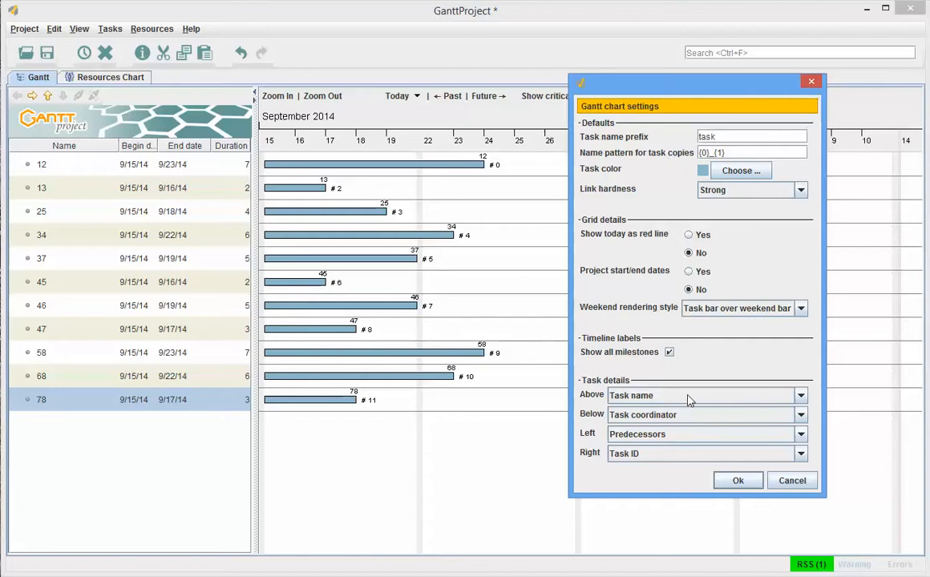
click(801, 397)
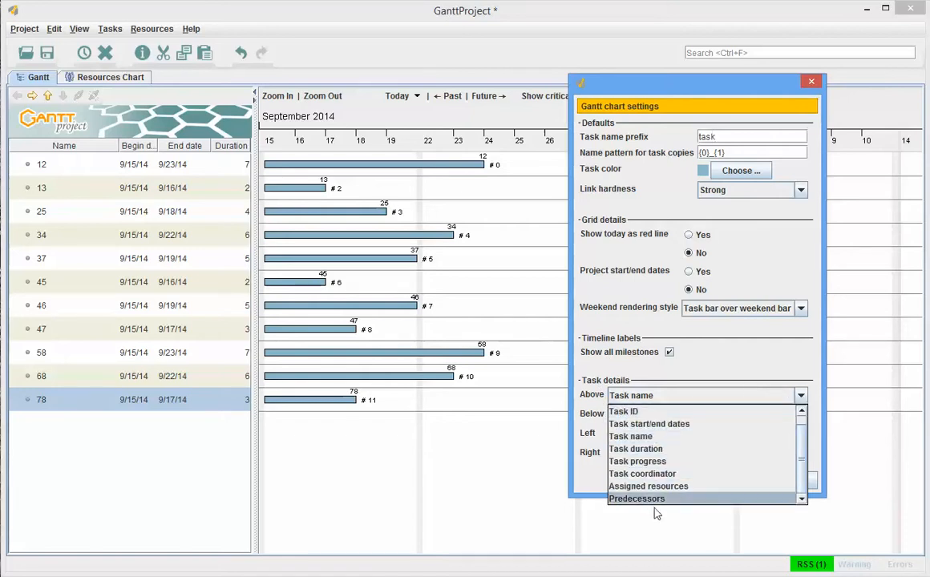
click(726, 390)
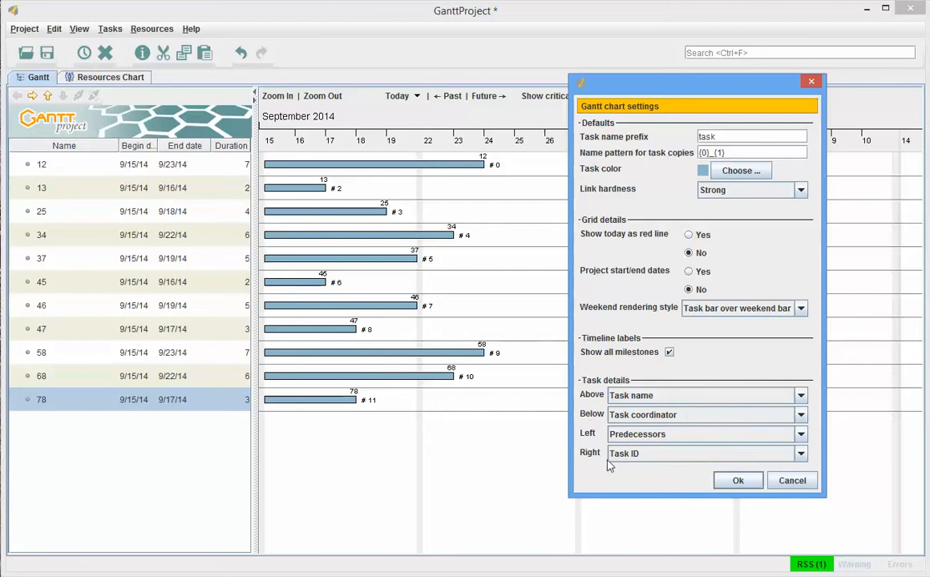
click(801, 454)
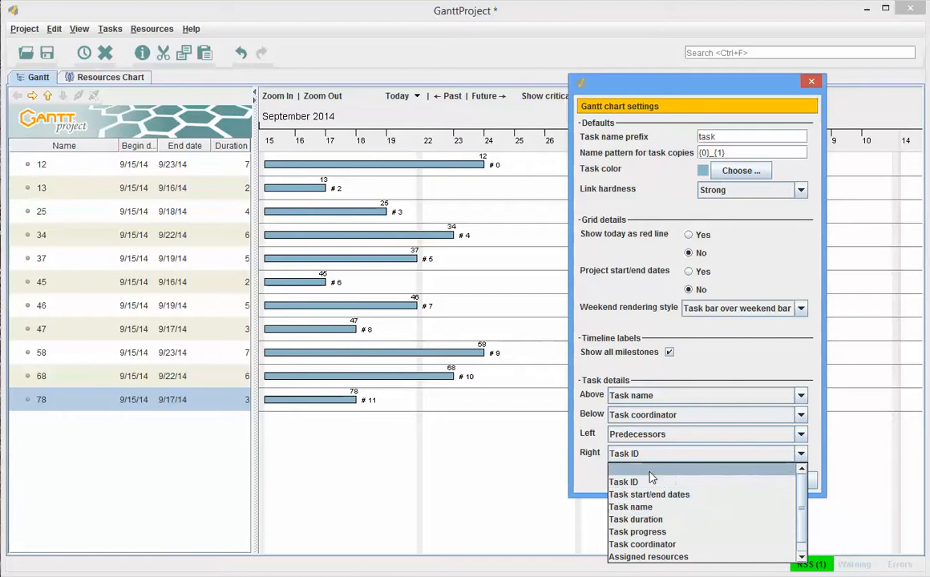
click(692, 471)
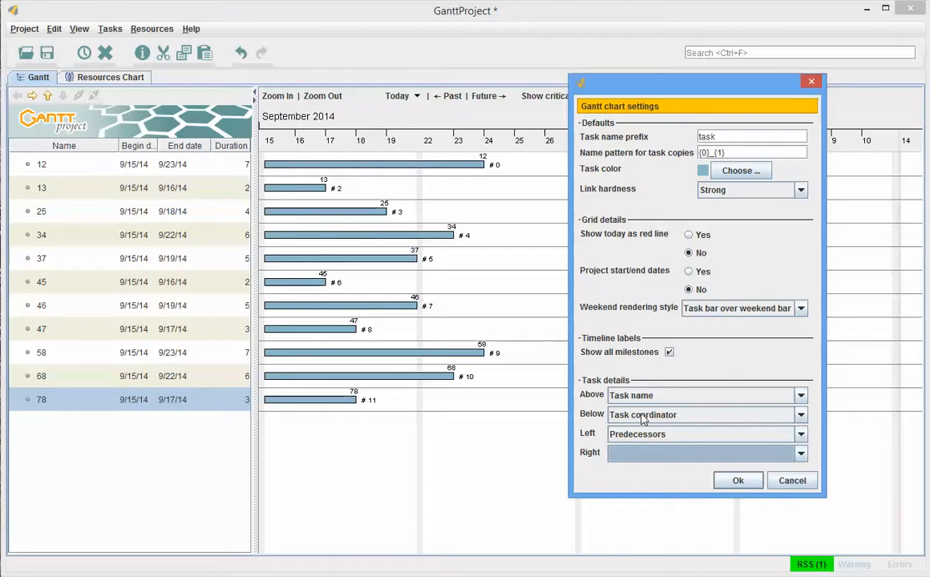
click(738, 480)
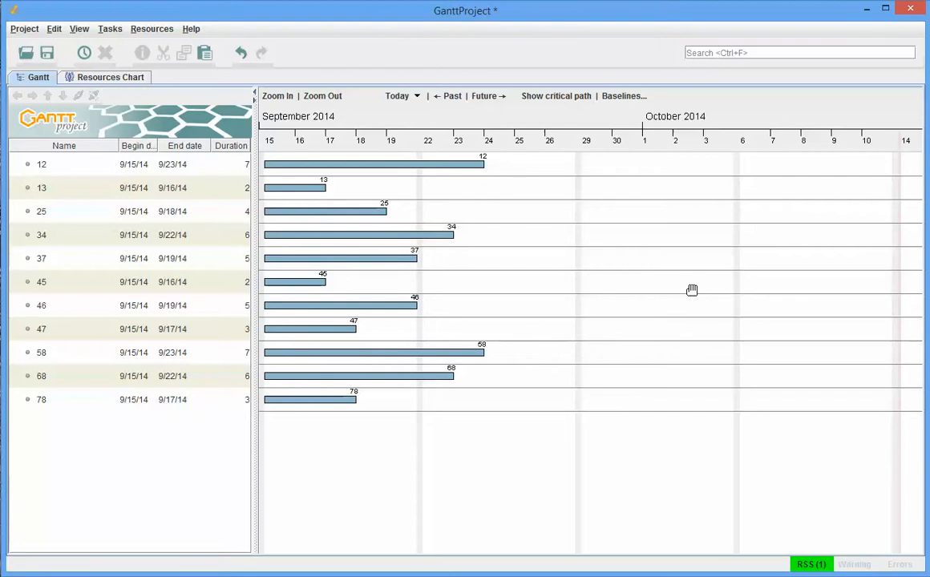
Check the activity diagram in the Excel critical path example and link task 12 to task 25 as its successor
drag(0, 72, 506, 86)
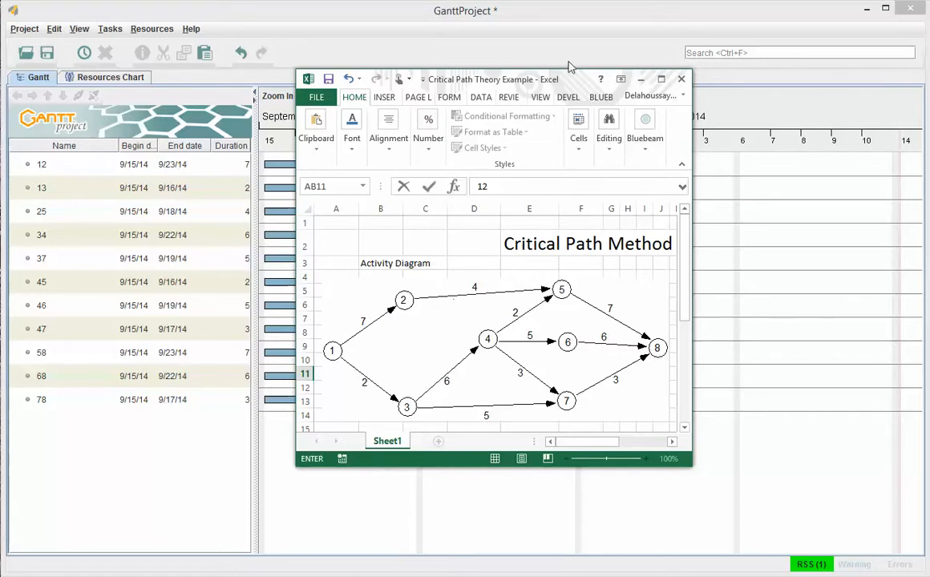
drag(476, 70, 63, 75)
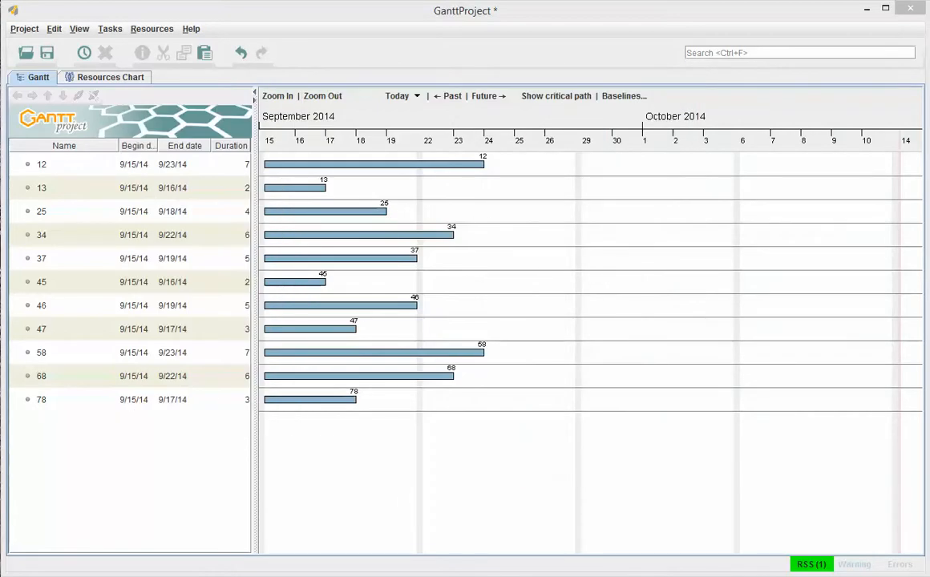
click(333, 170)
drag(331, 171, 334, 211)
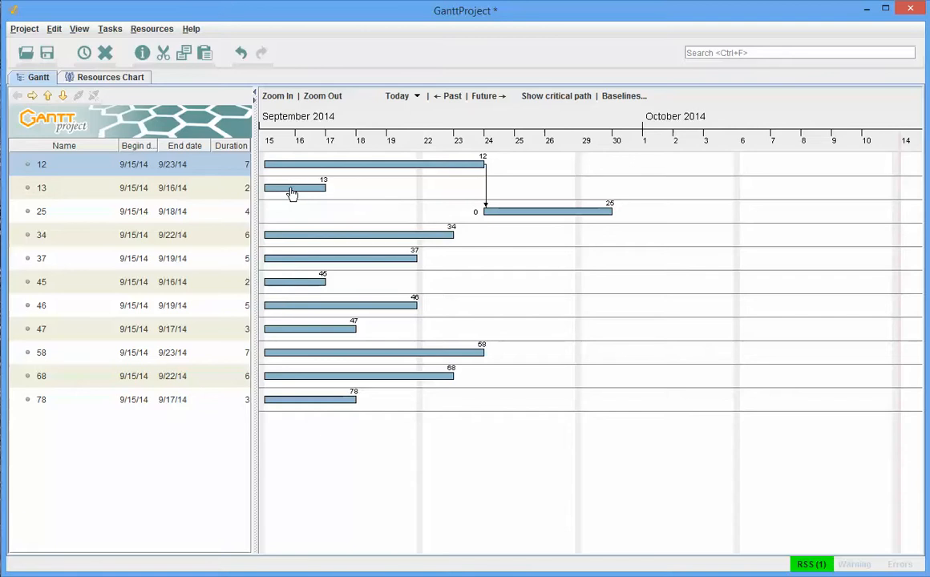
Link task 13 to successors 34 and 37, and task 34 to successors 45 and 46
drag(291, 193, 301, 235)
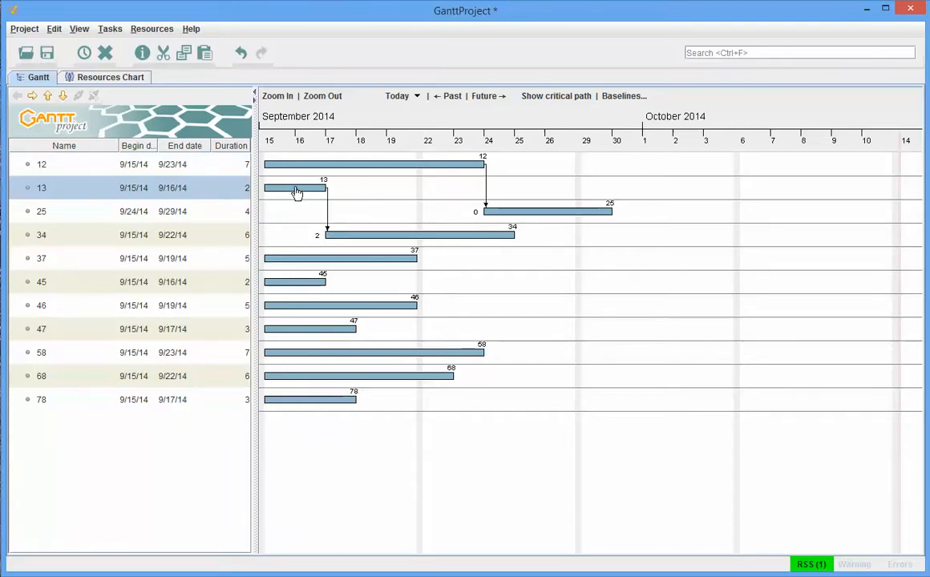
drag(295, 194, 307, 275)
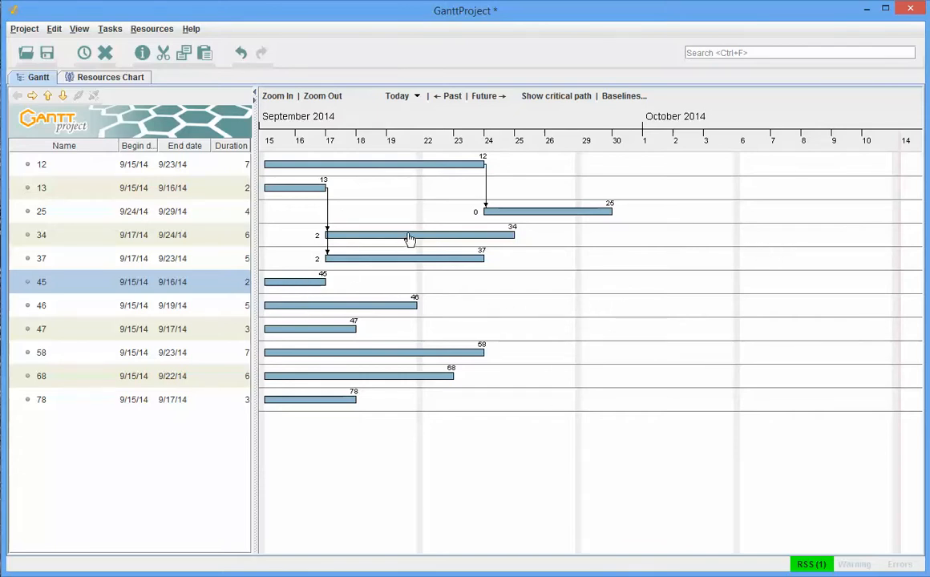
drag(409, 239, 308, 281)
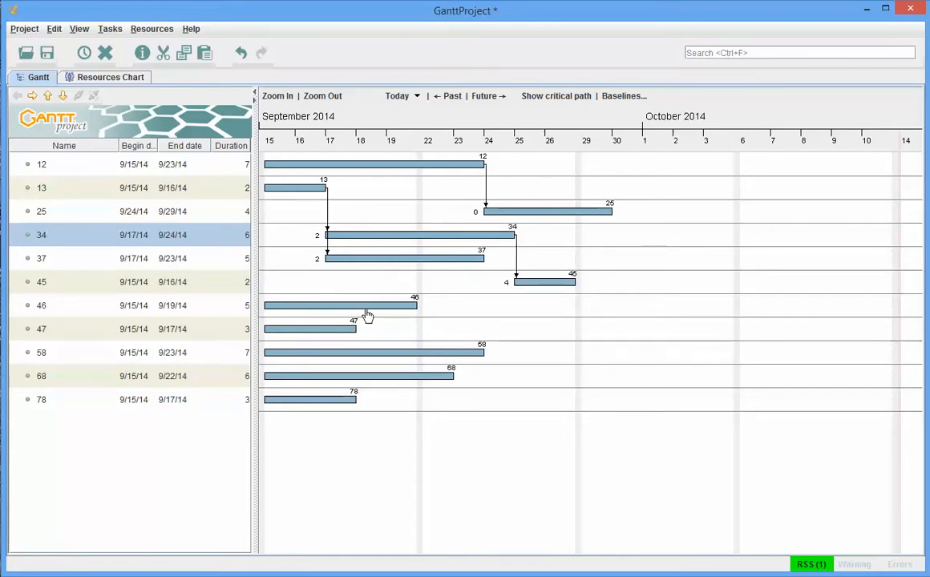
drag(449, 240, 395, 304)
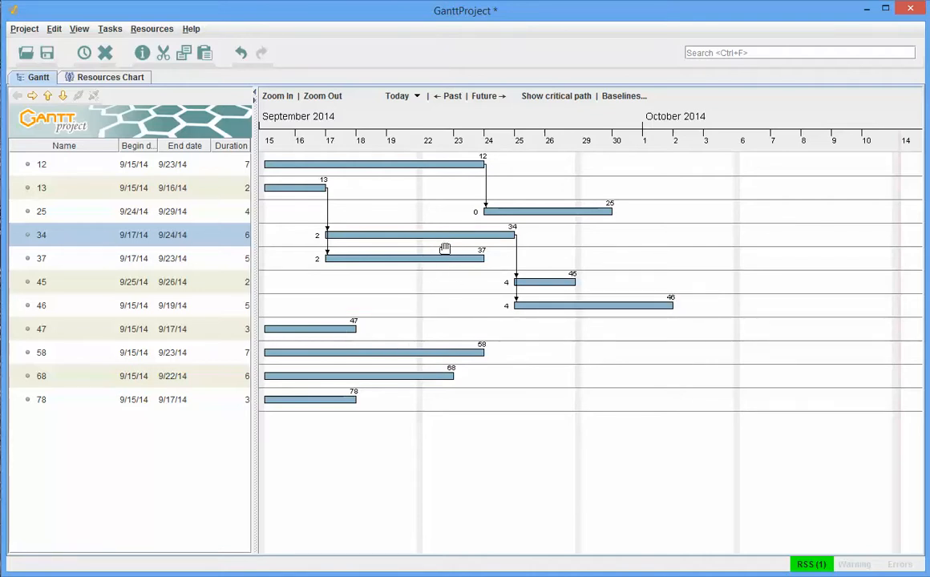
Link task 34 to successor 47, 25 to 58, 46 to 68, and both 47 and 37 to 78
drag(452, 238, 328, 326)
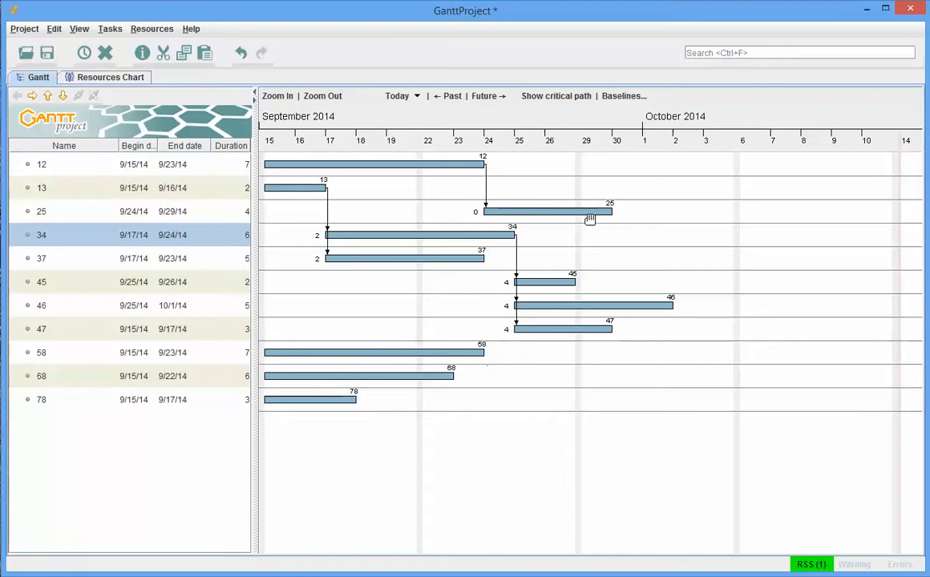
drag(595, 217, 454, 351)
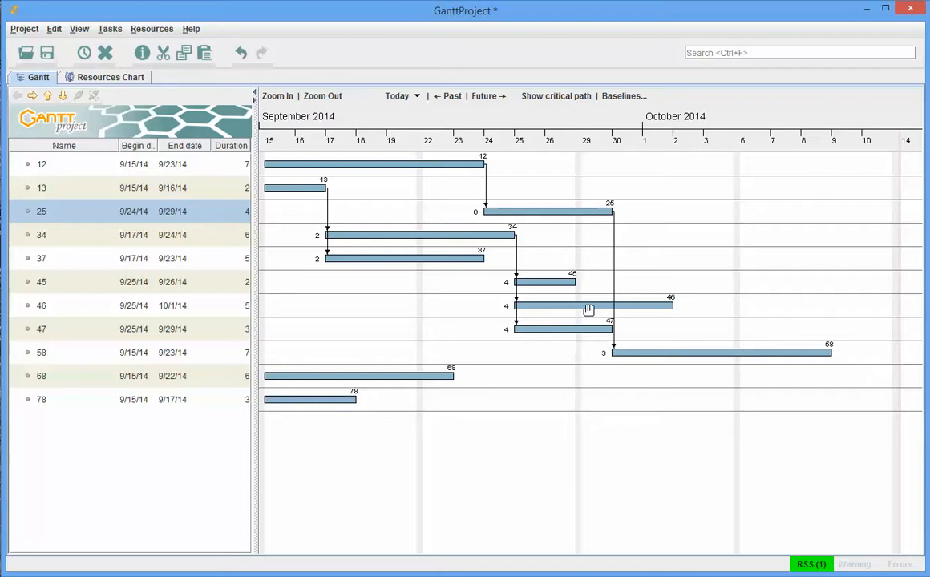
drag(591, 315, 427, 385)
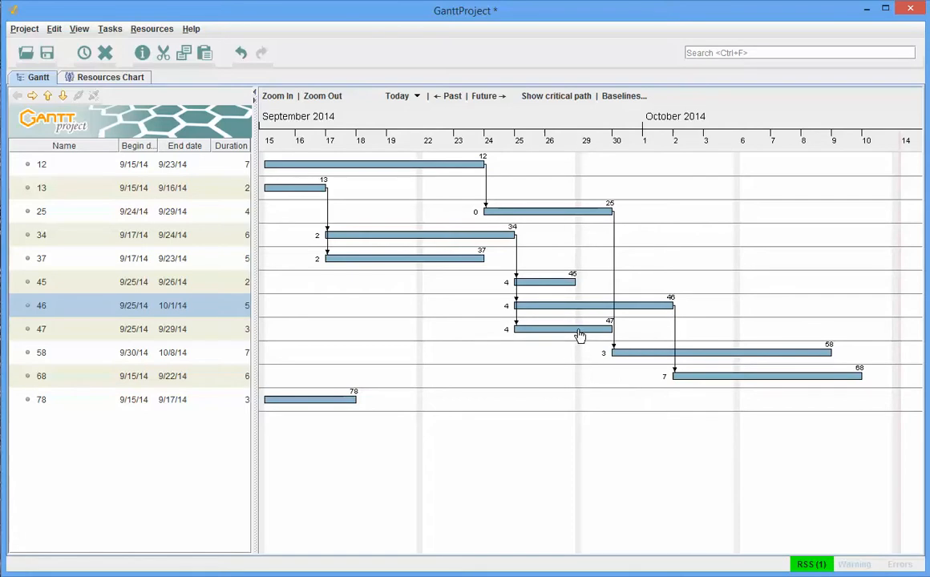
drag(580, 335, 325, 401)
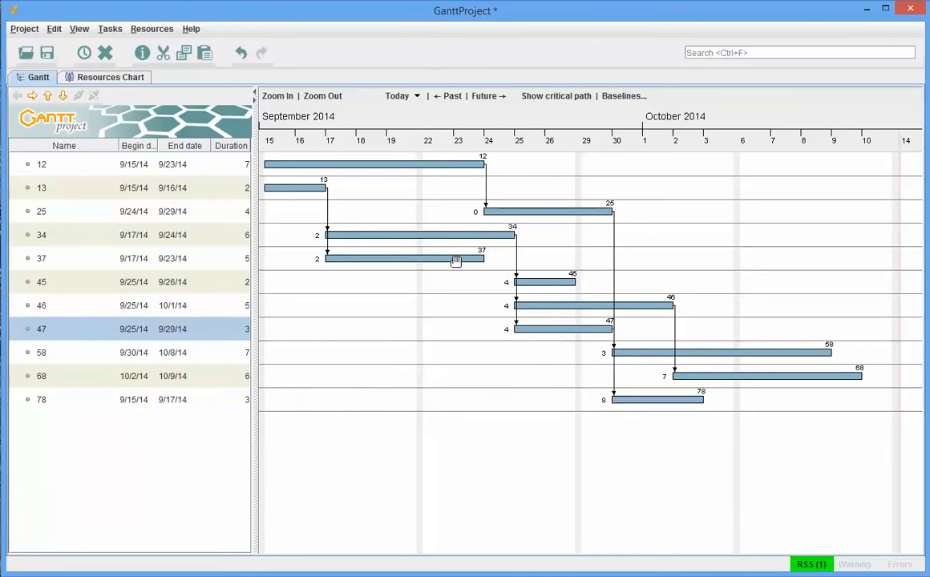
drag(455, 262, 640, 398)
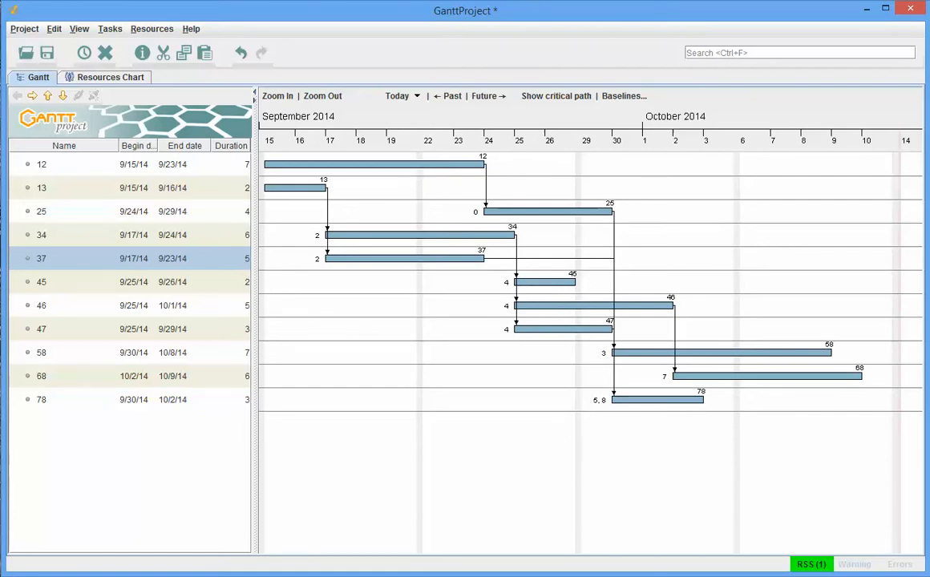
Check the dependencies against the activity diagram in the Excel critical path example and show the critical path on the Gantt chart
drag(0, 150, 914, 0)
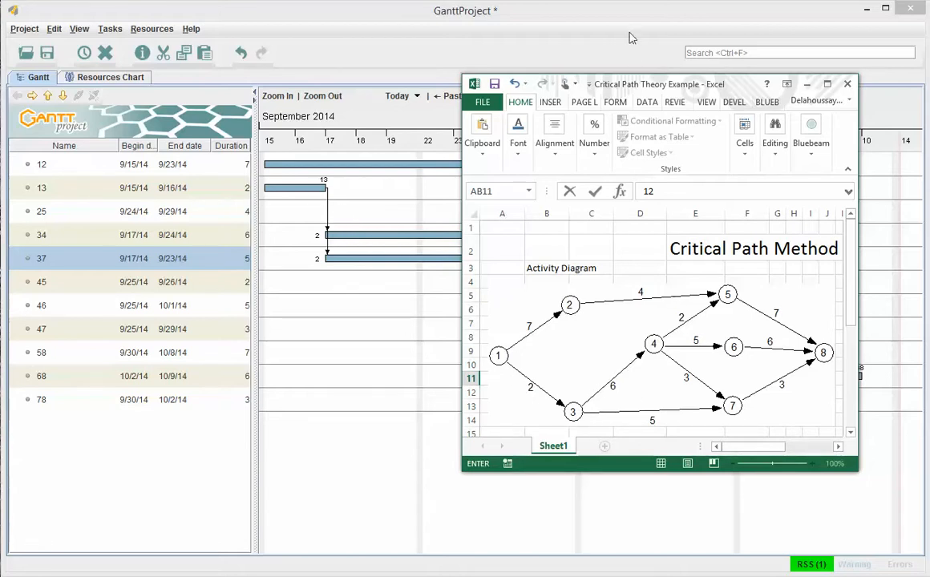
drag(631, 90, 576, 415)
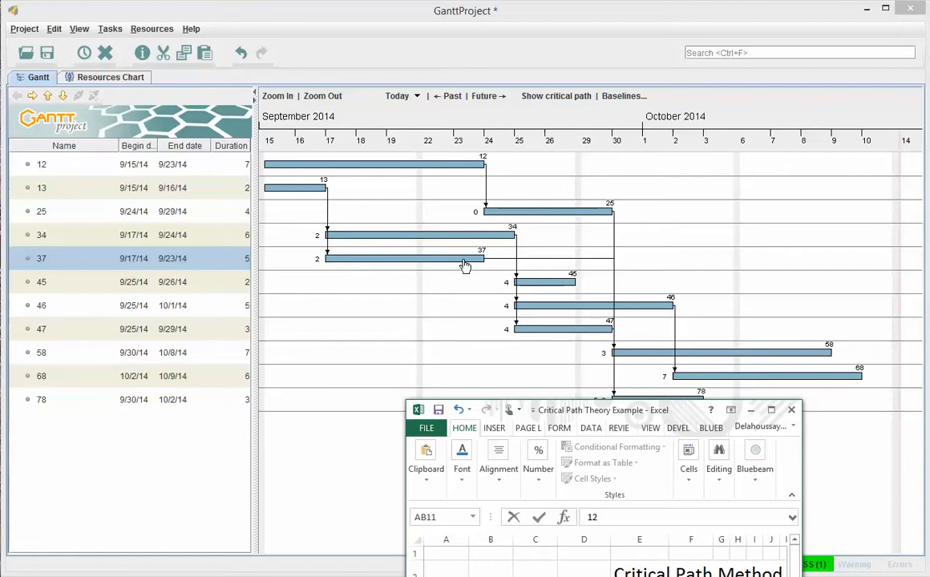
drag(554, 412, 302, 102)
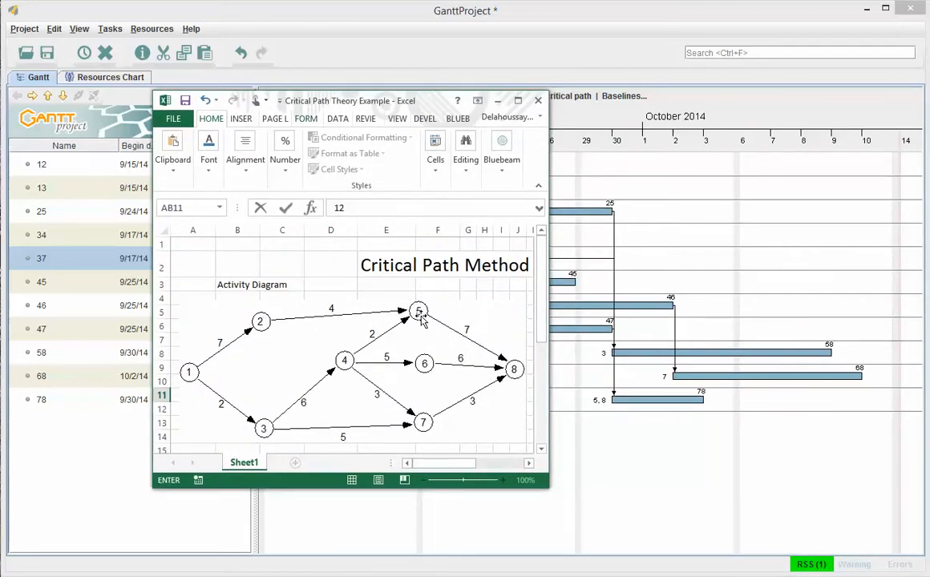
drag(377, 119, 542, 436)
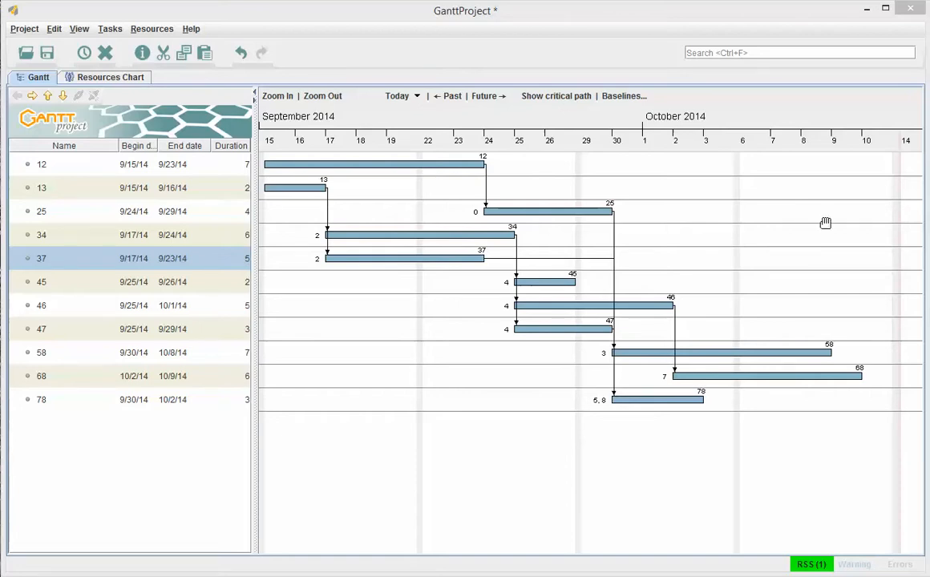
click(550, 96)
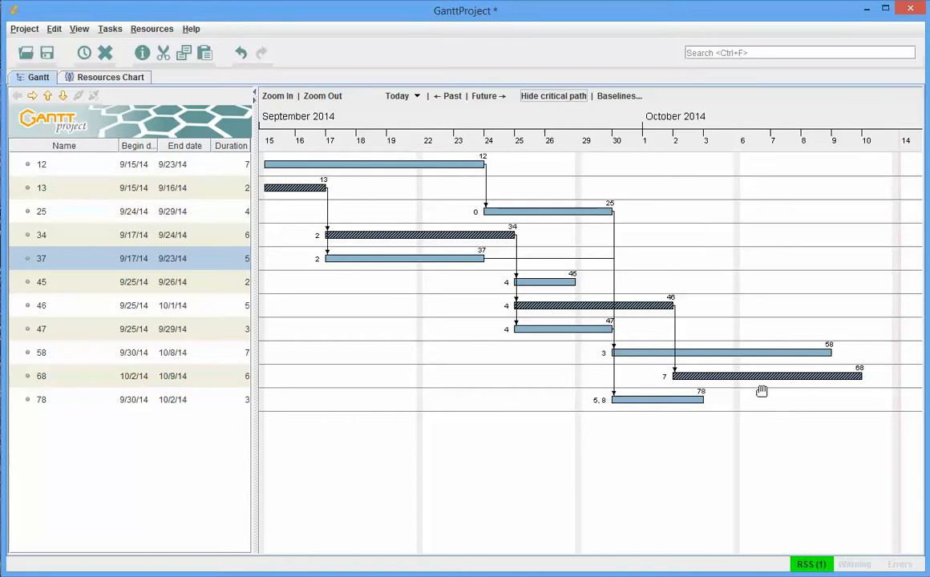
Add a new resource named "me" to the resources chart with the default role project manager
click(97, 80)
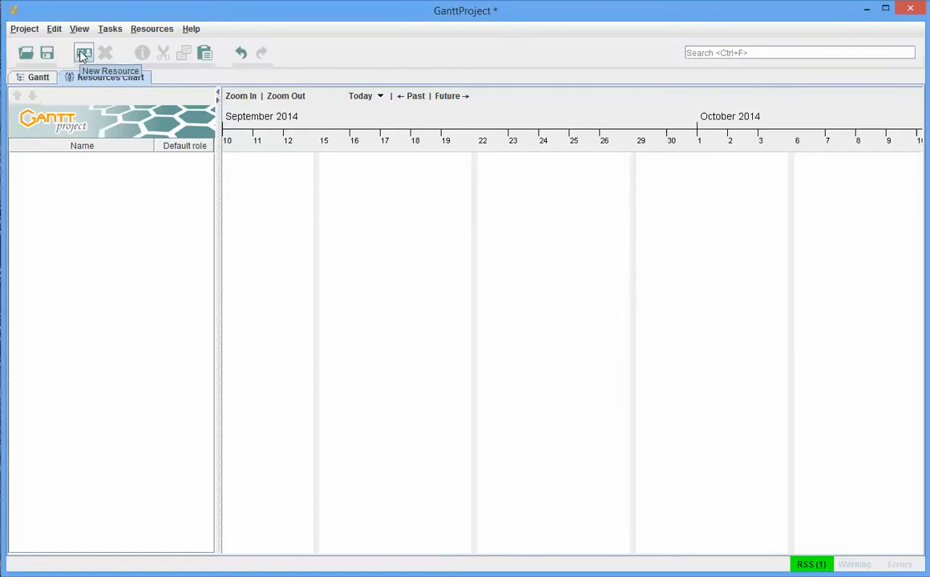
click(84, 54)
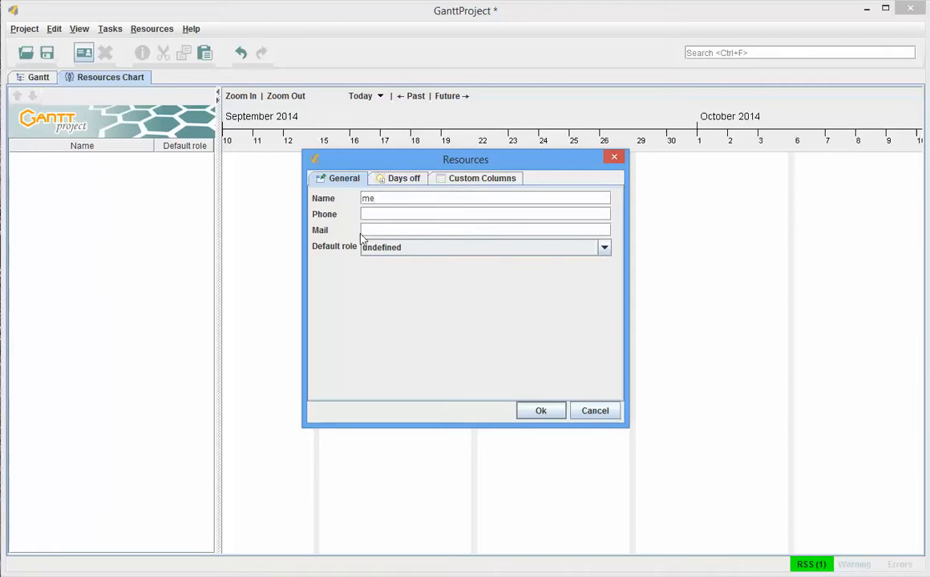
click(605, 248)
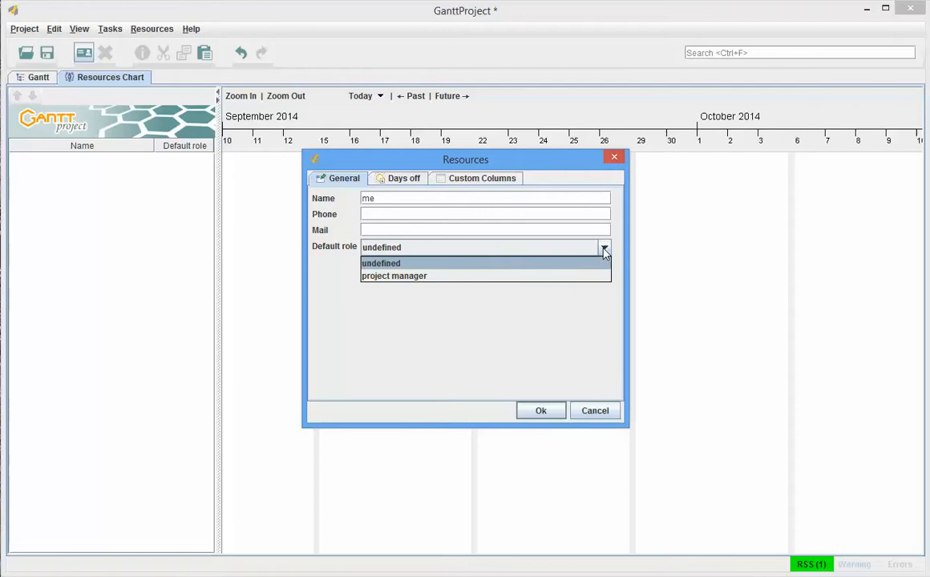
click(387, 277)
click(540, 412)
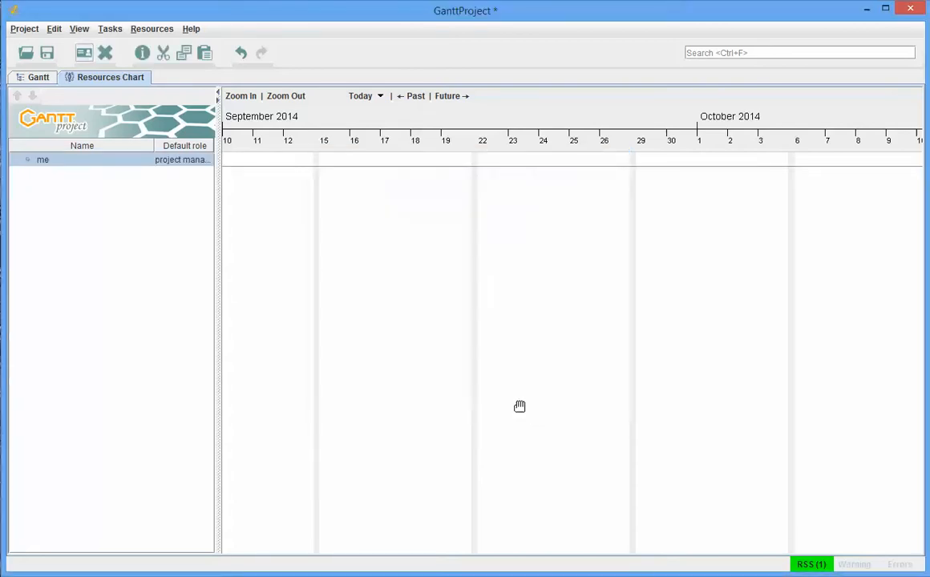
Add two more resources named "thee" and "the man behind the tree", leaving their default roles undefined
click(83, 53)
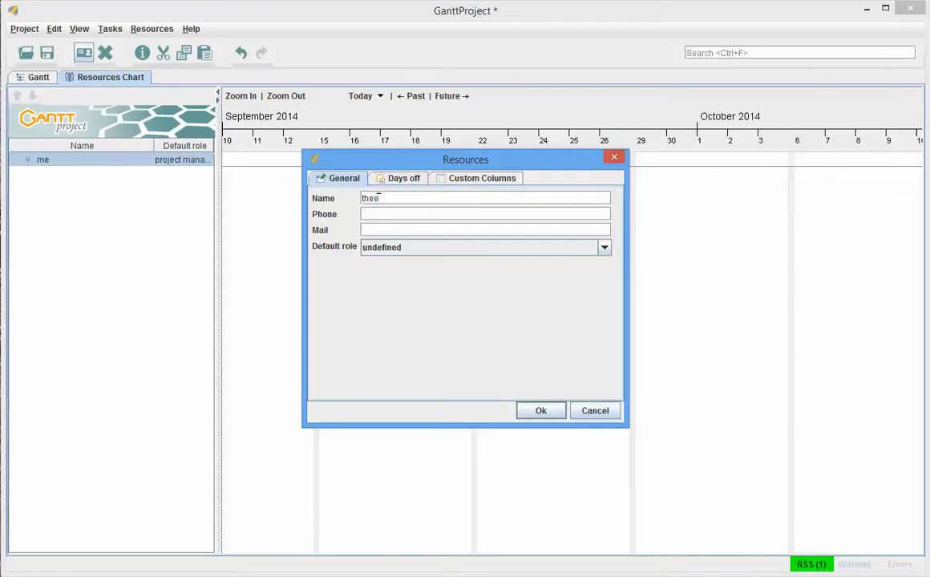
click(536, 410)
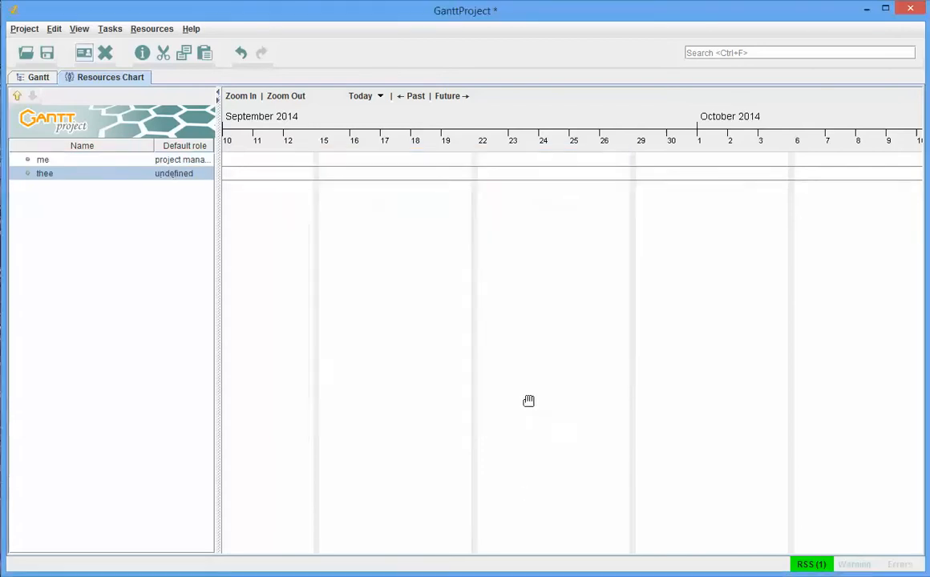
click(83, 52)
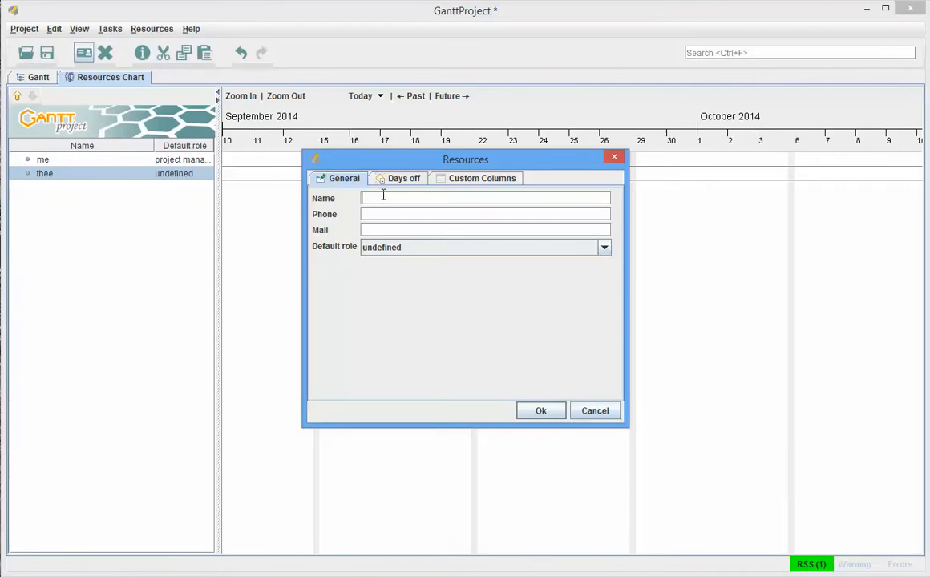
text(the man behind the tree)
click(536, 412)
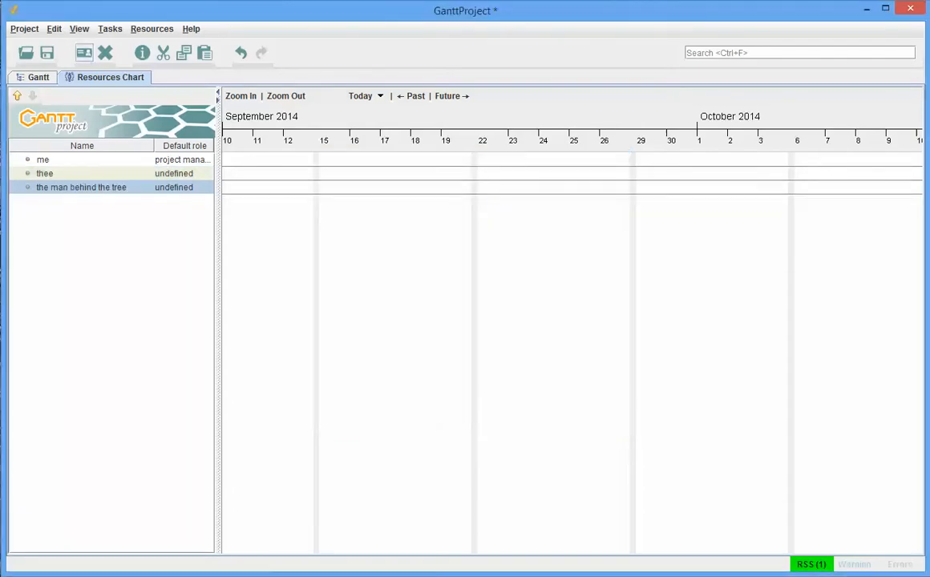
Assign the resource "me" to task 12 in its properties and set the unit to 50
click(39, 77)
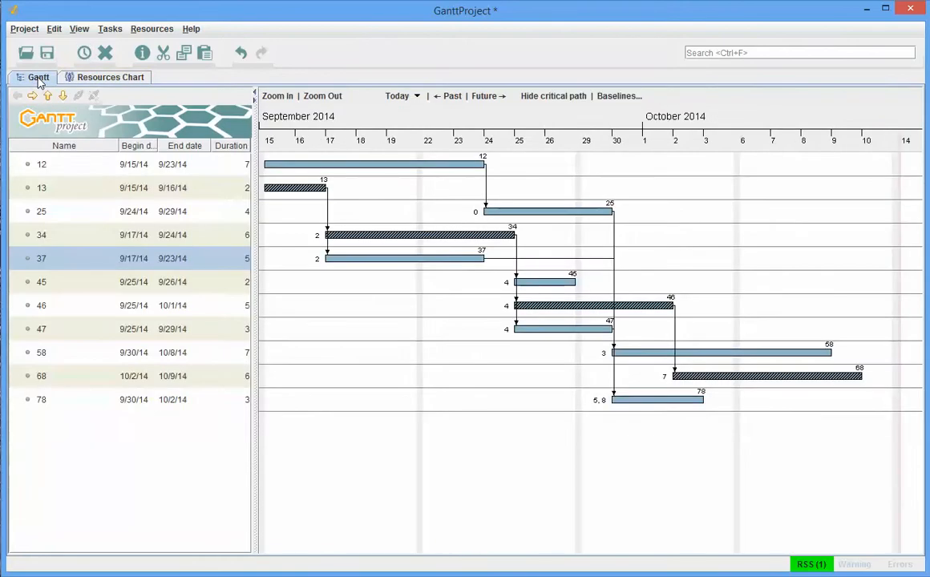
click(393, 170)
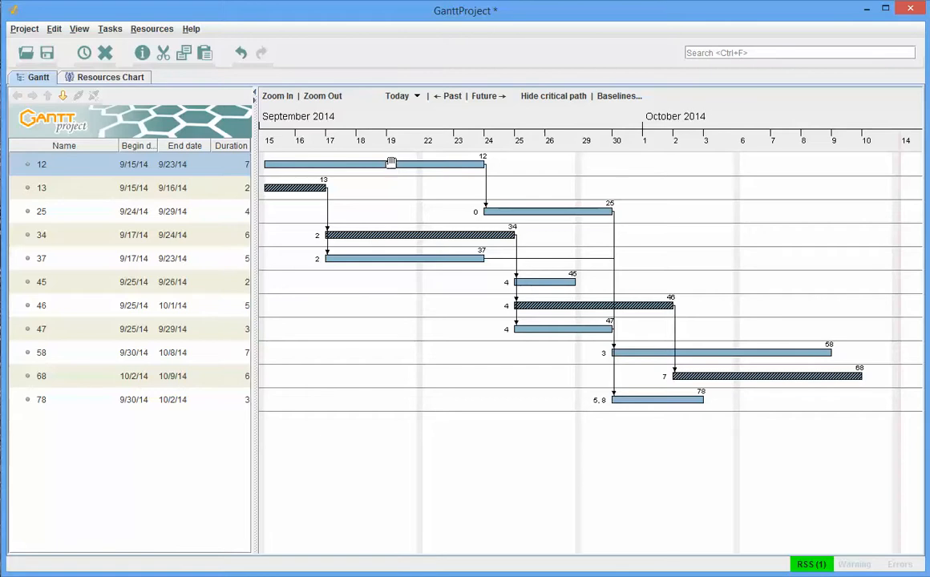
double_click(391, 163)
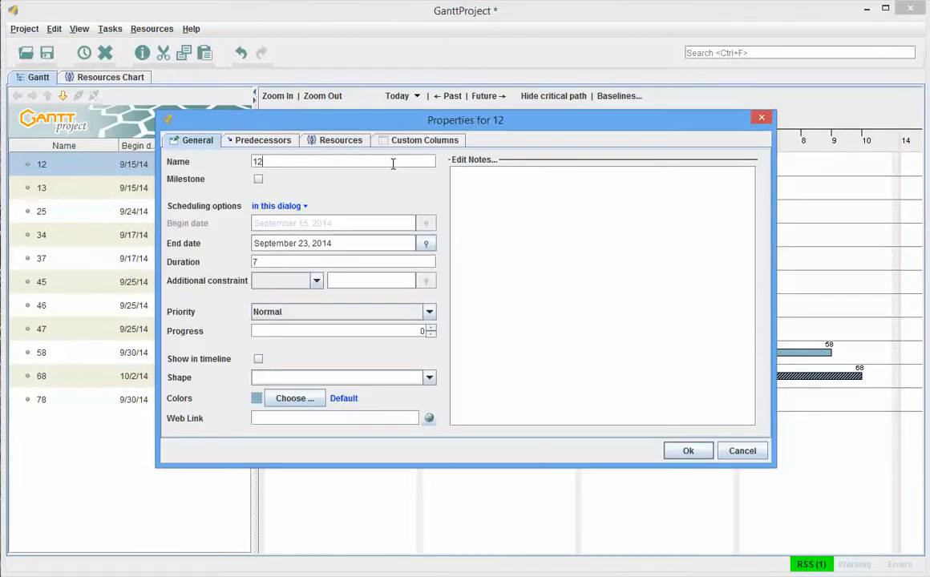
click(346, 141)
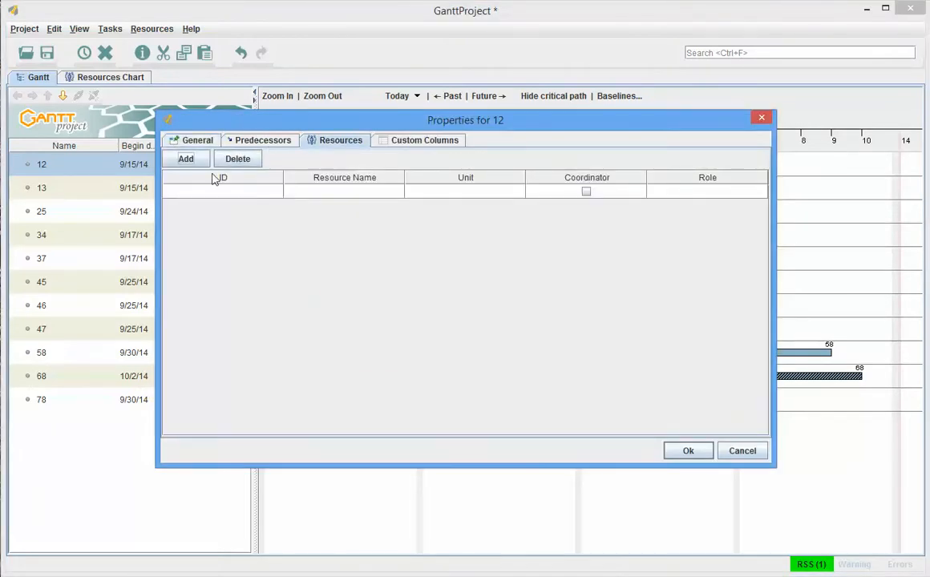
click(184, 160)
click(398, 193)
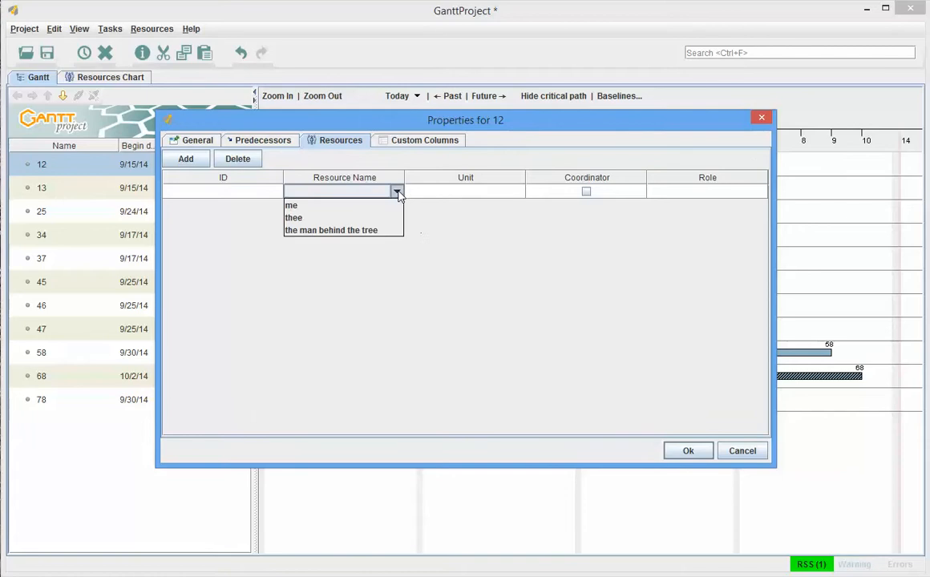
click(332, 209)
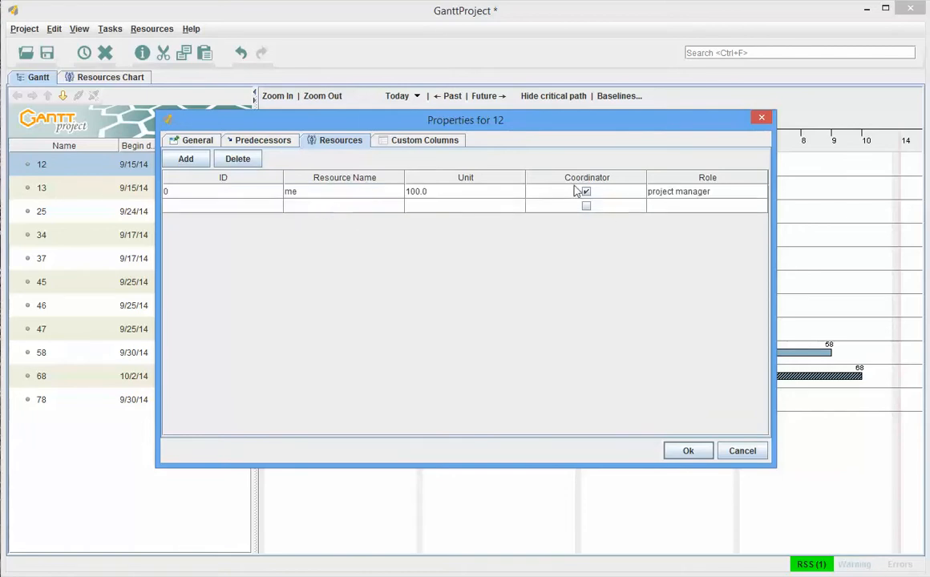
click(449, 192)
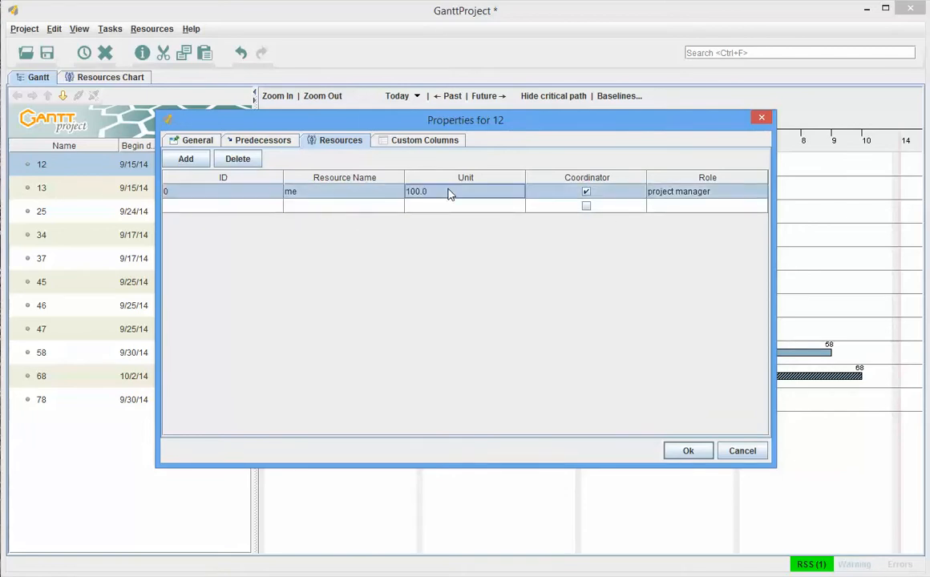
text(50)
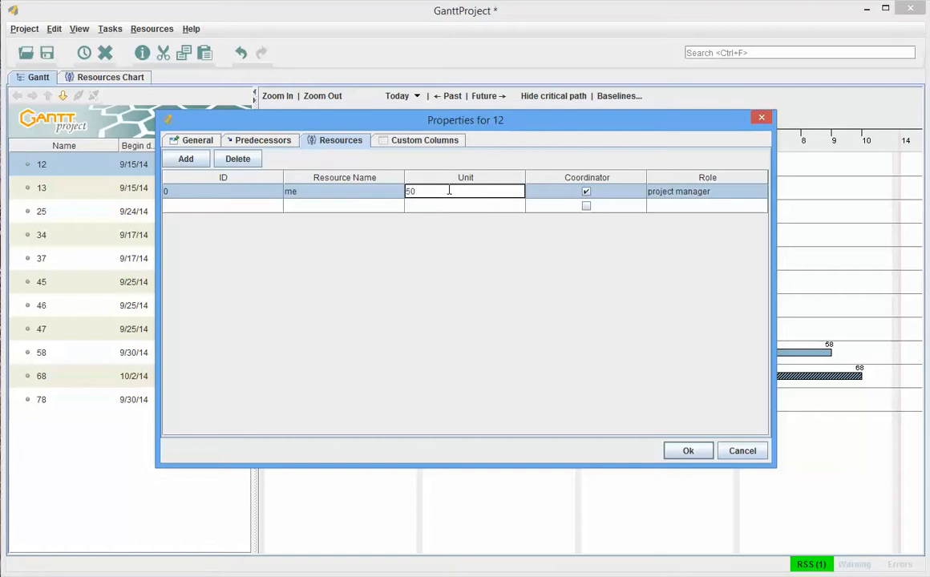
key(Return)
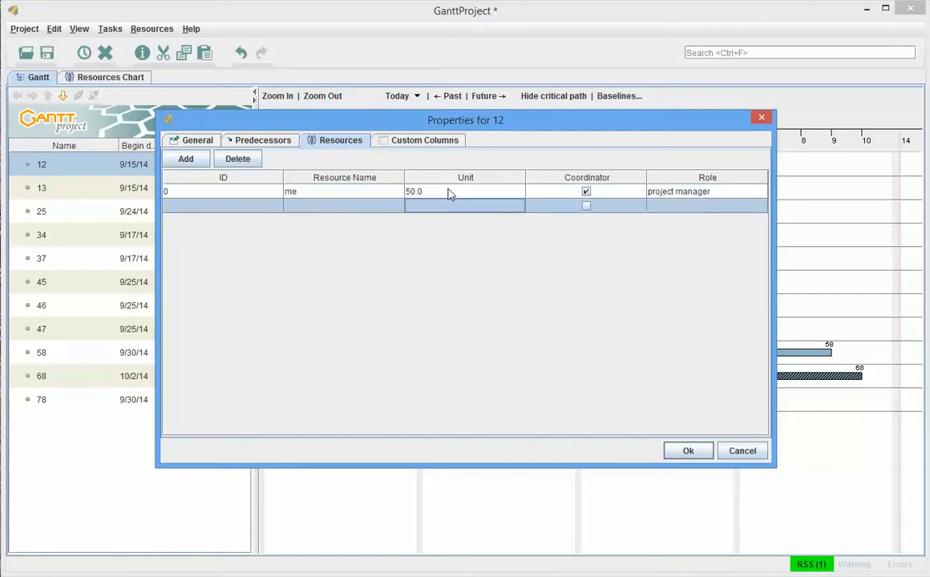
Assign "the man behind the tree" to task 12 with a unit of 25 and apply the task properties
click(303, 213)
click(322, 245)
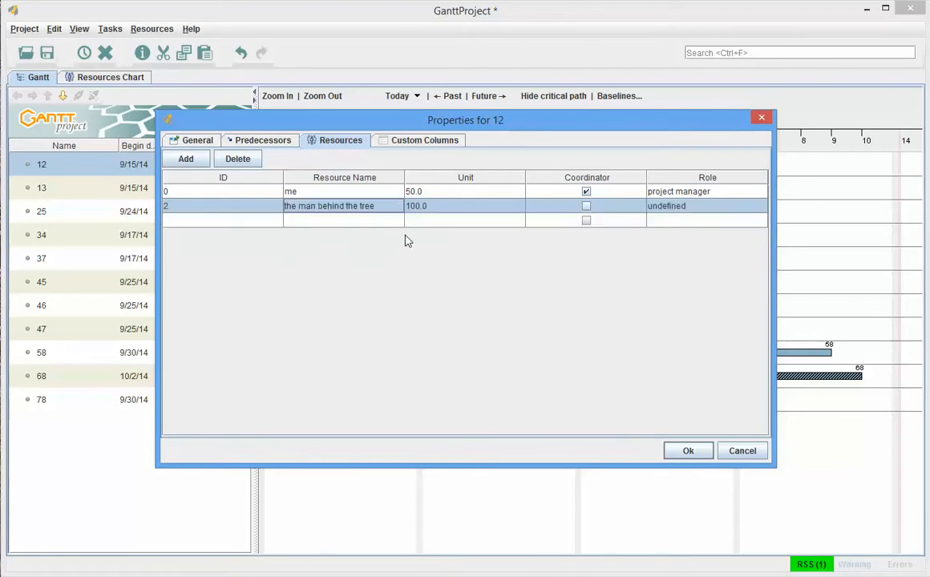
click(438, 210)
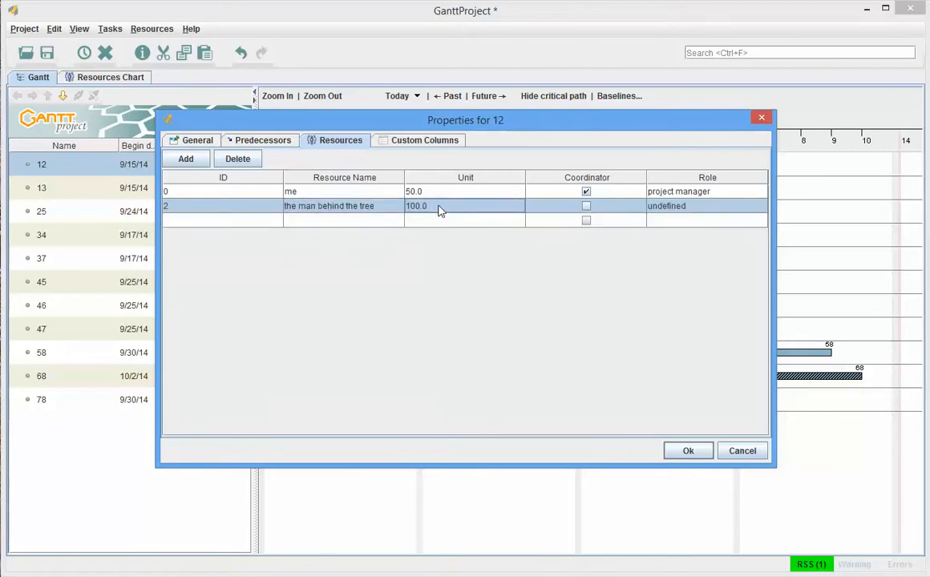
double_click(439, 206)
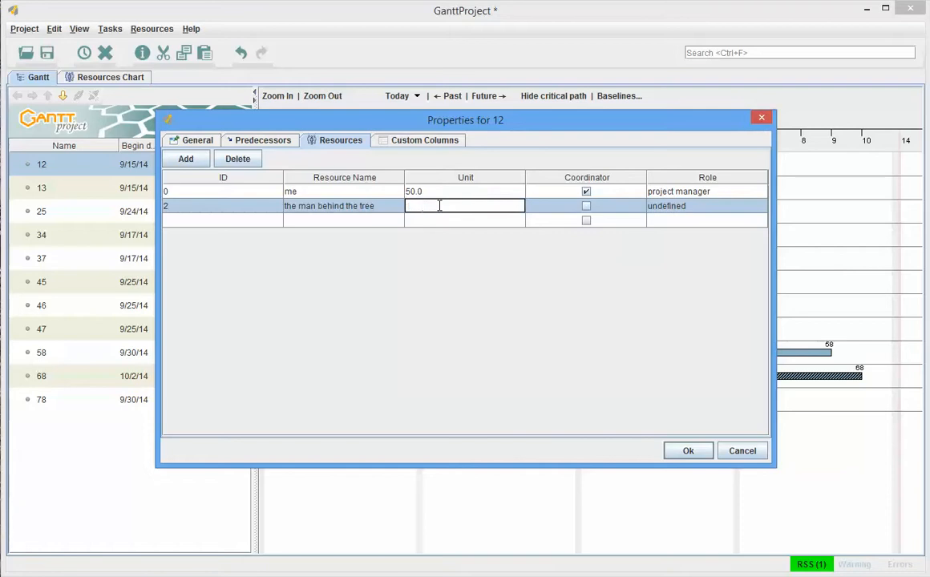
text(25)
key(Return)
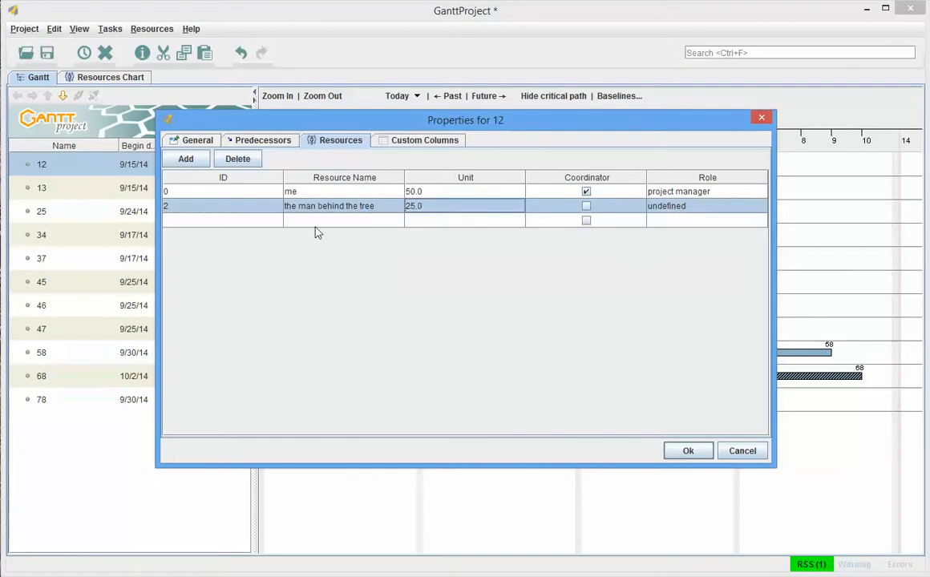
click(688, 451)
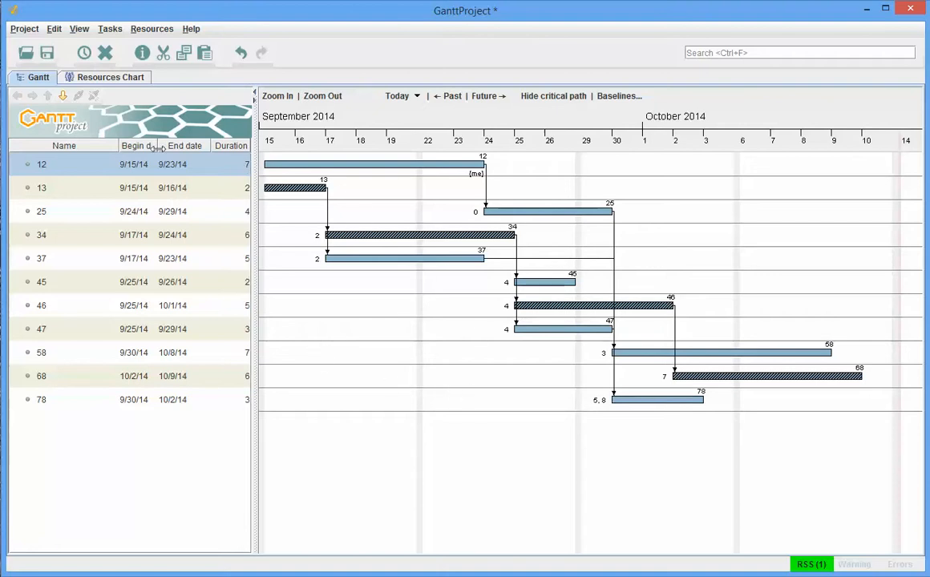
Examine the resources chart with the task assignments expanded under "me" and "the man behind the tree"
click(85, 76)
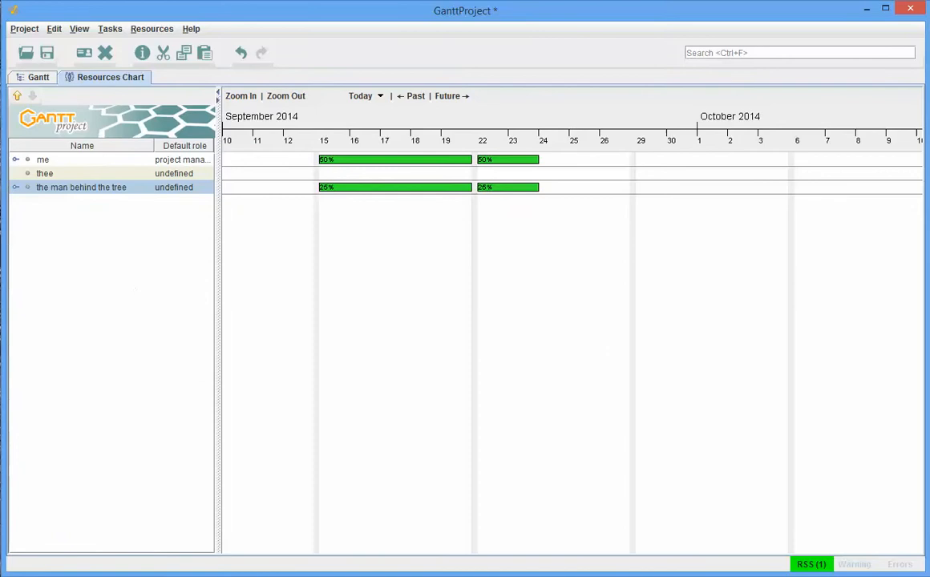
click(16, 160)
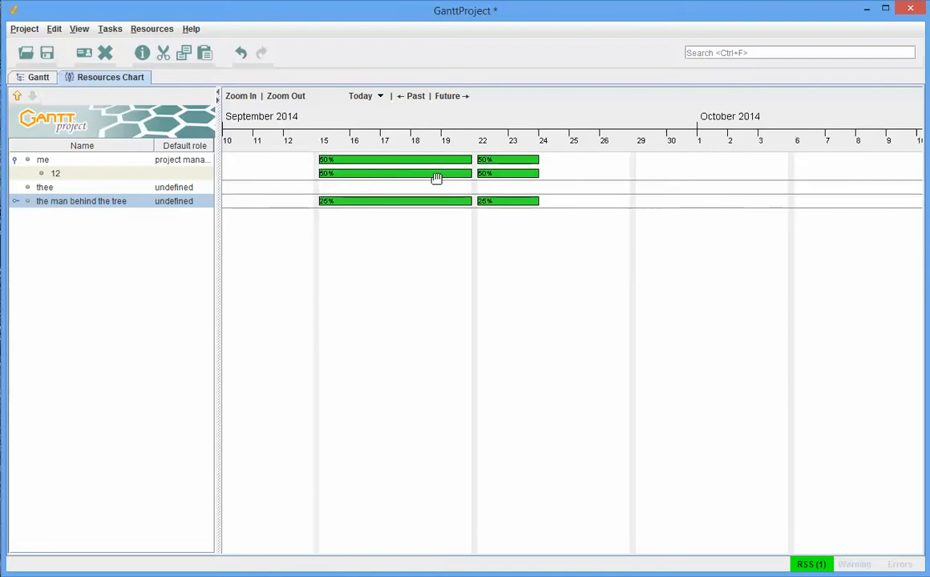
click(16, 202)
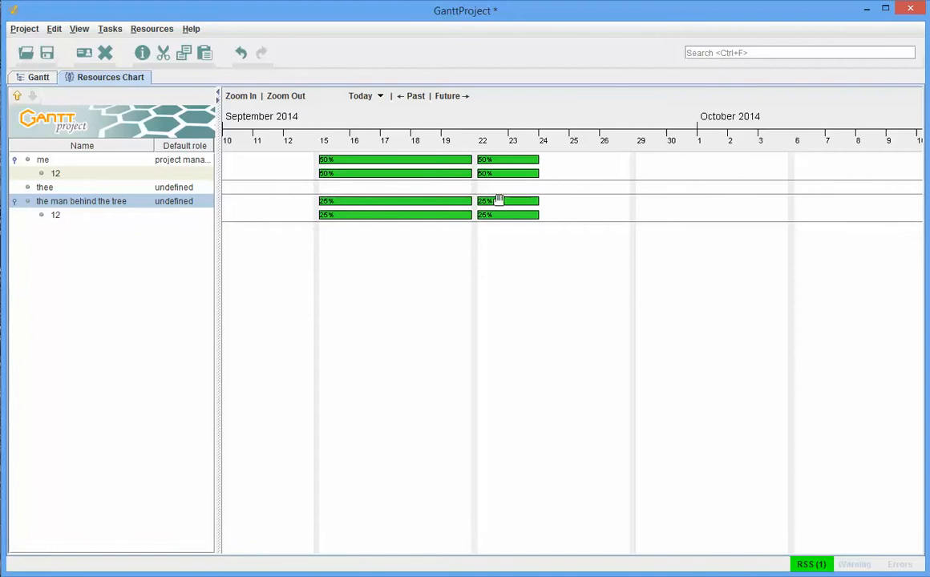
Assign the resource "me" to task 13 in its properties and set the unit to 25
click(32, 77)
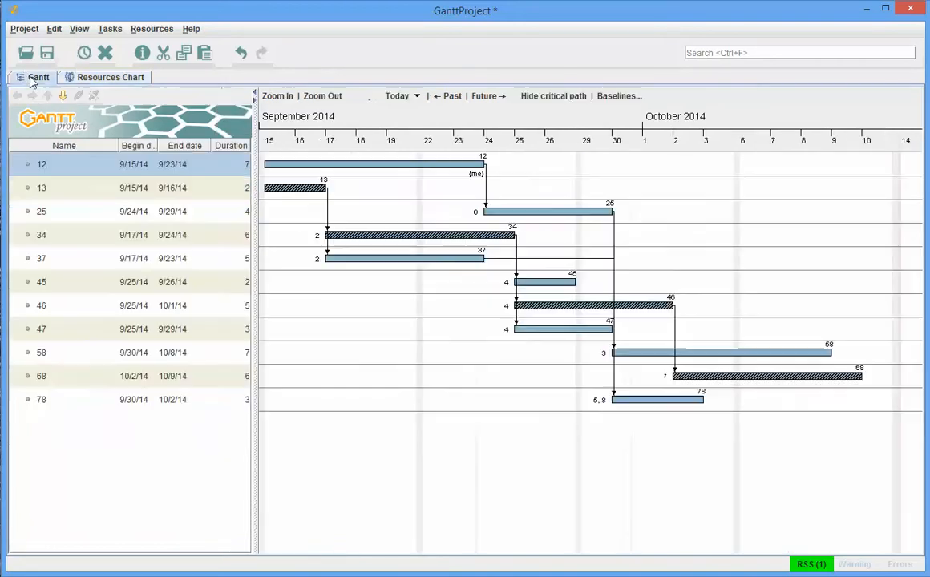
click(298, 194)
double_click(298, 194)
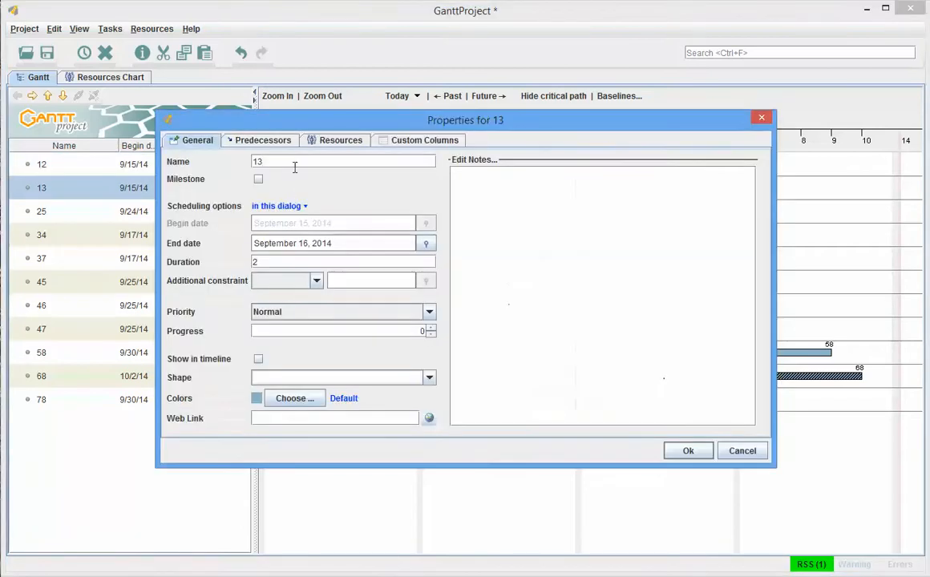
click(348, 145)
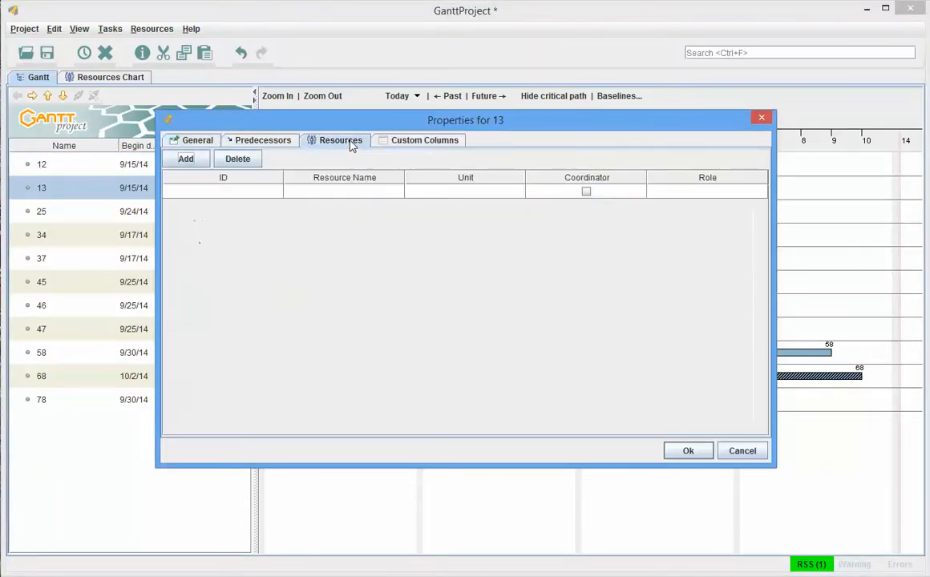
click(185, 161)
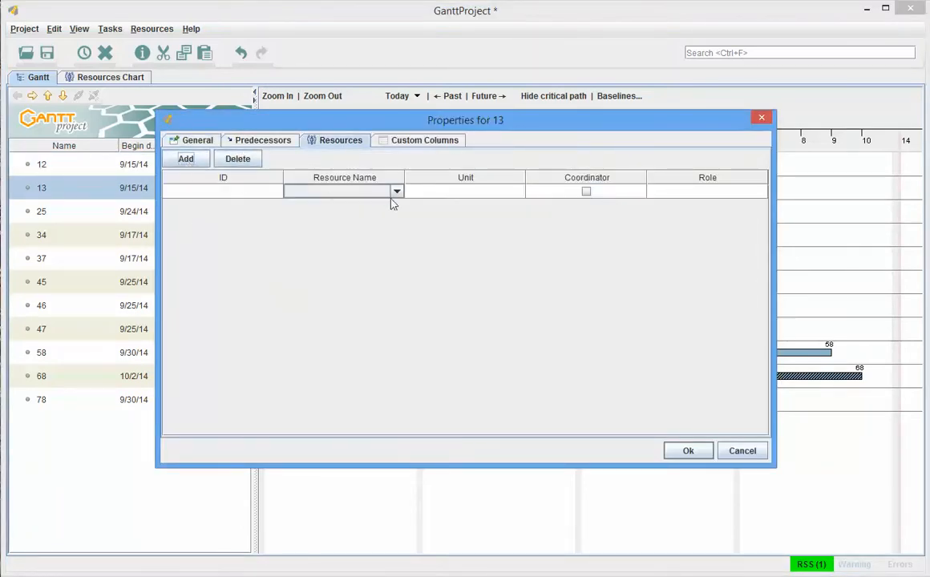
click(396, 192)
click(321, 204)
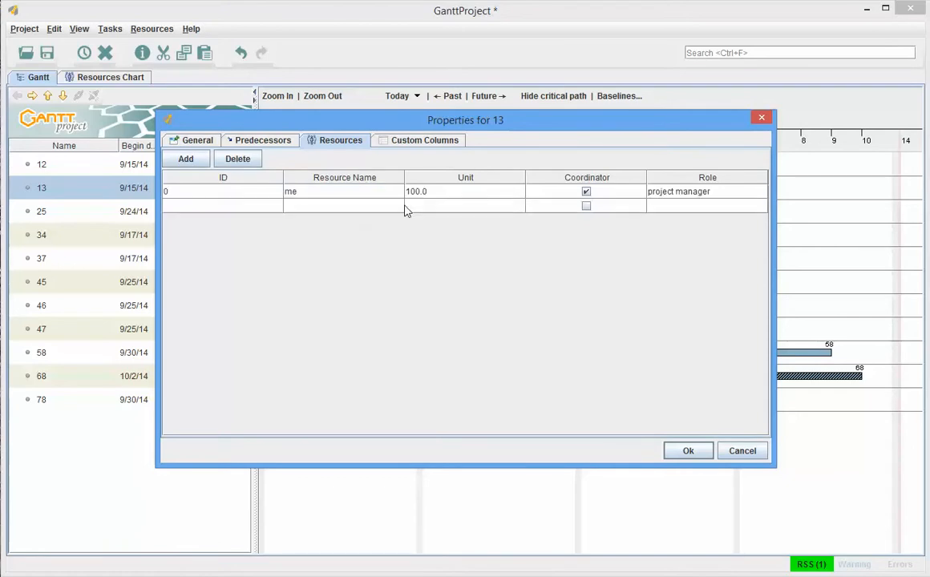
click(438, 193)
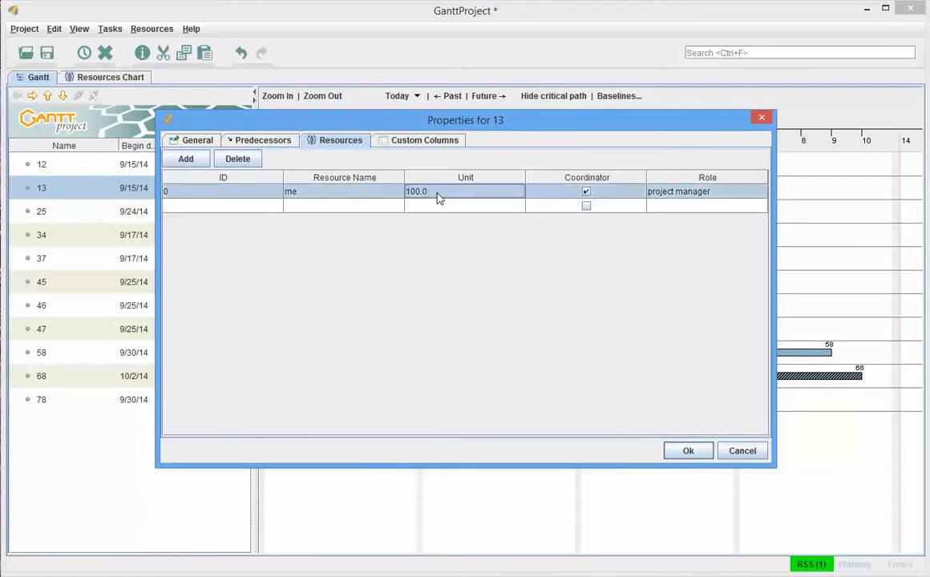
text(25)
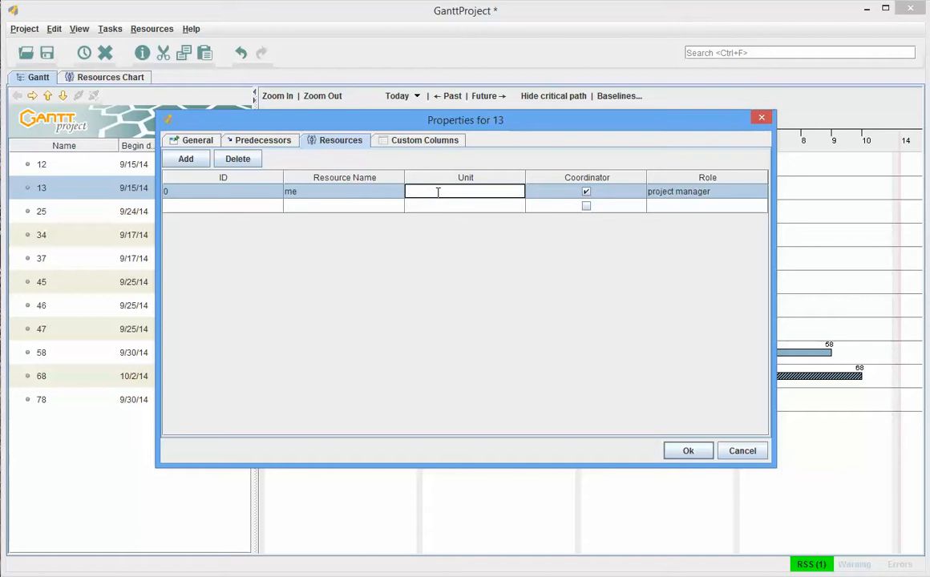
key(Return)
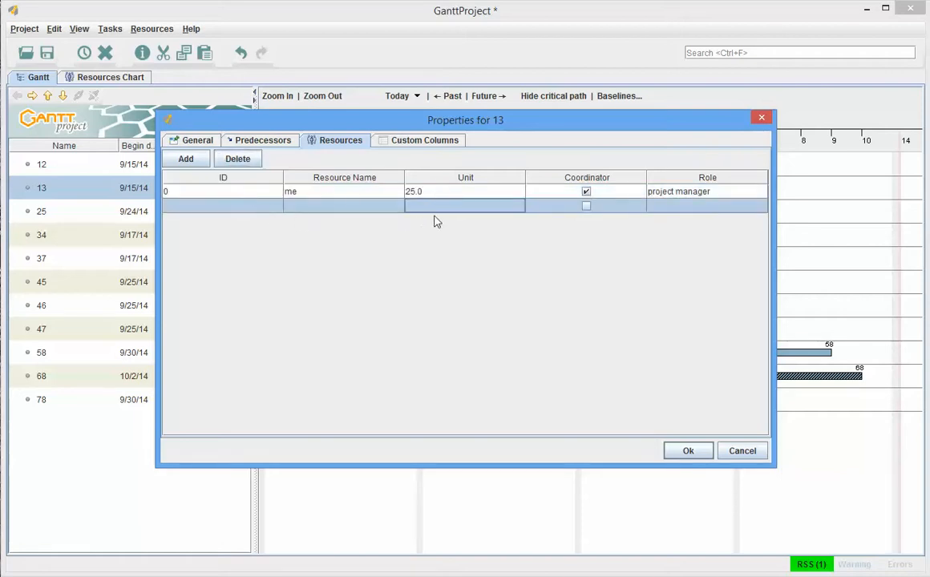
Assign "thee" to task 13 with a unit of 75 and apply the task properties
click(350, 211)
click(309, 233)
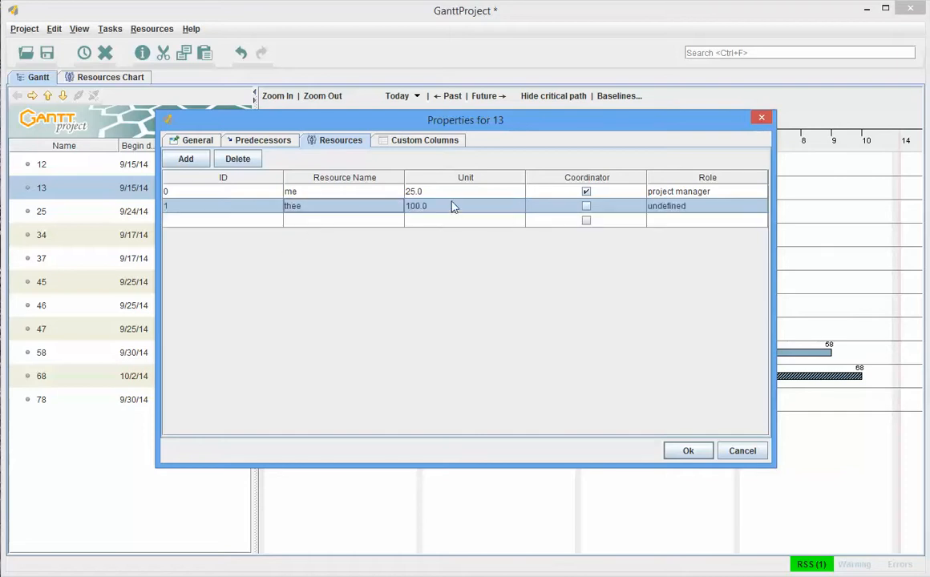
click(443, 208)
click(445, 207)
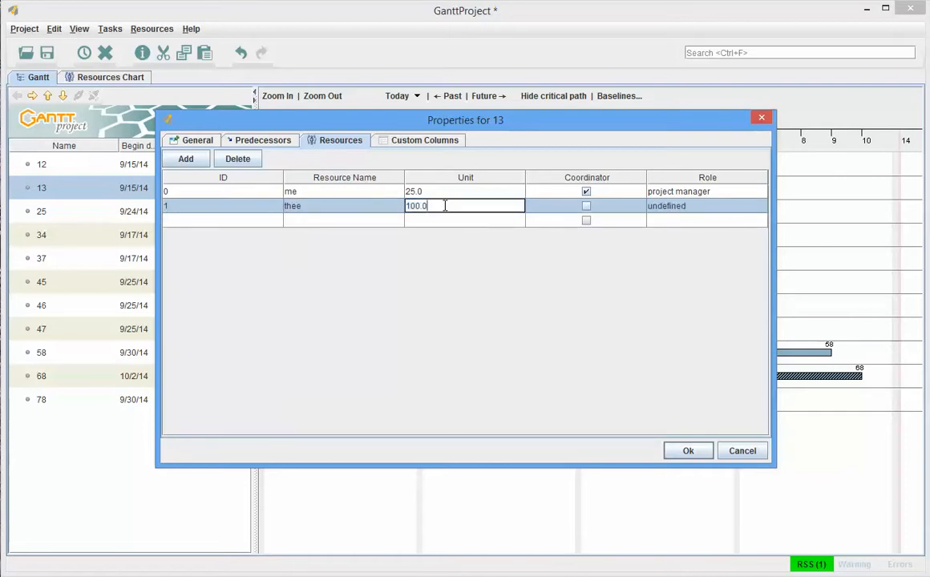
text(75)
key(Return)
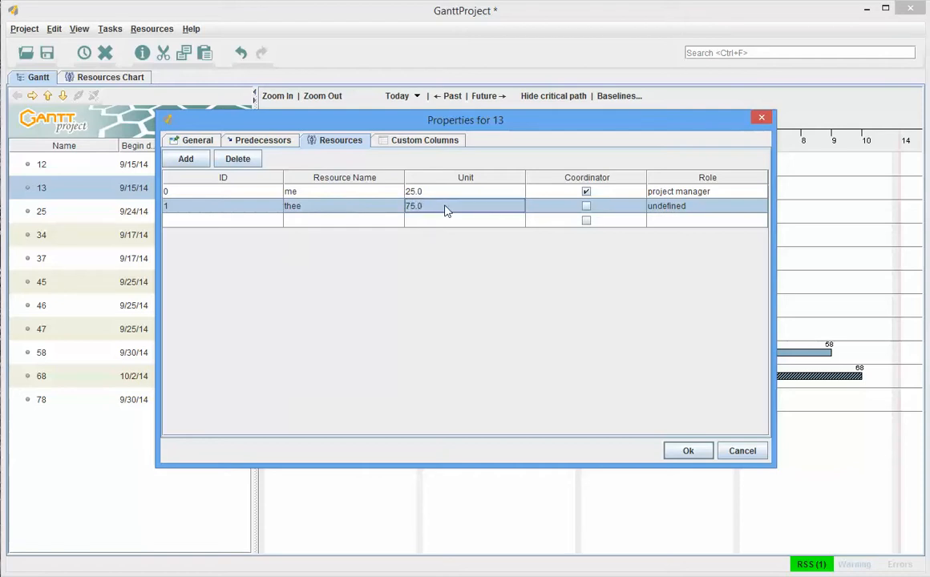
click(688, 452)
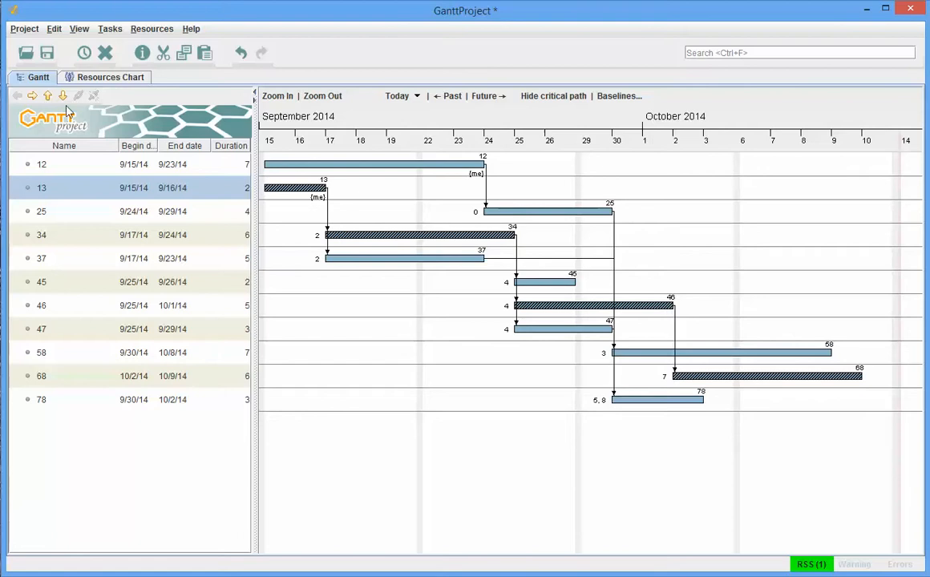
Examine the resources chart with the task assignments of "thee" expanded, and return to the Gantt chart
click(95, 76)
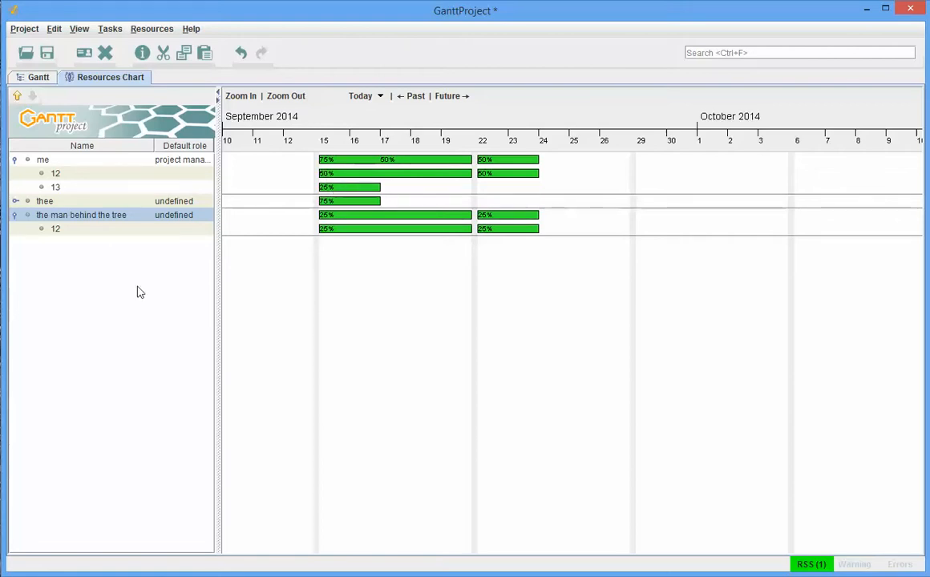
click(15, 202)
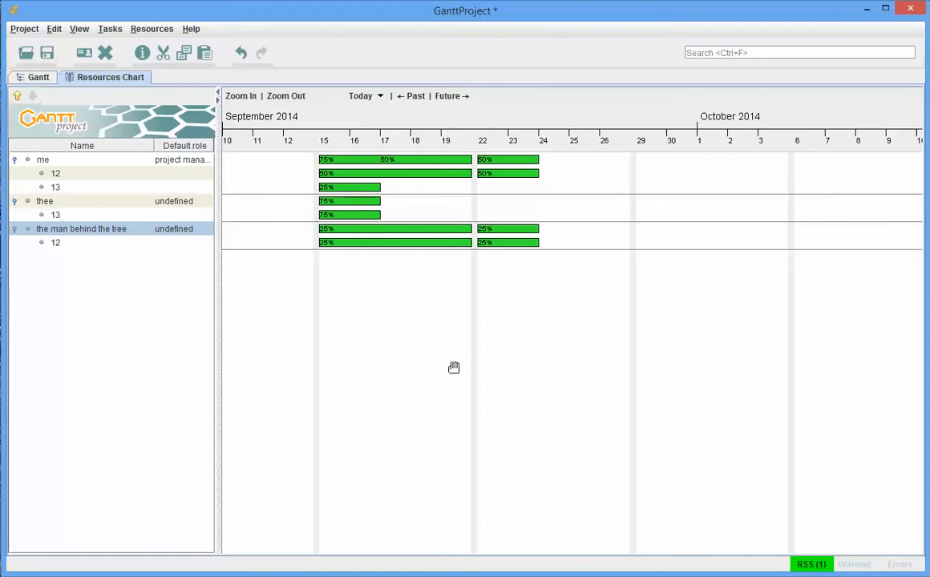
click(36, 79)
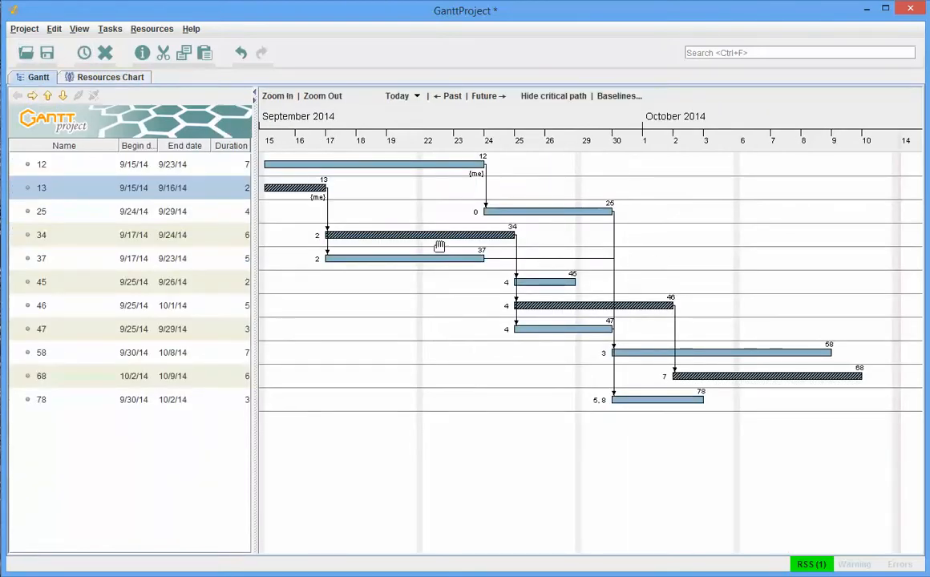
Assign the resource "me" to task 34 in its properties and set the unit to 75
double_click(389, 241)
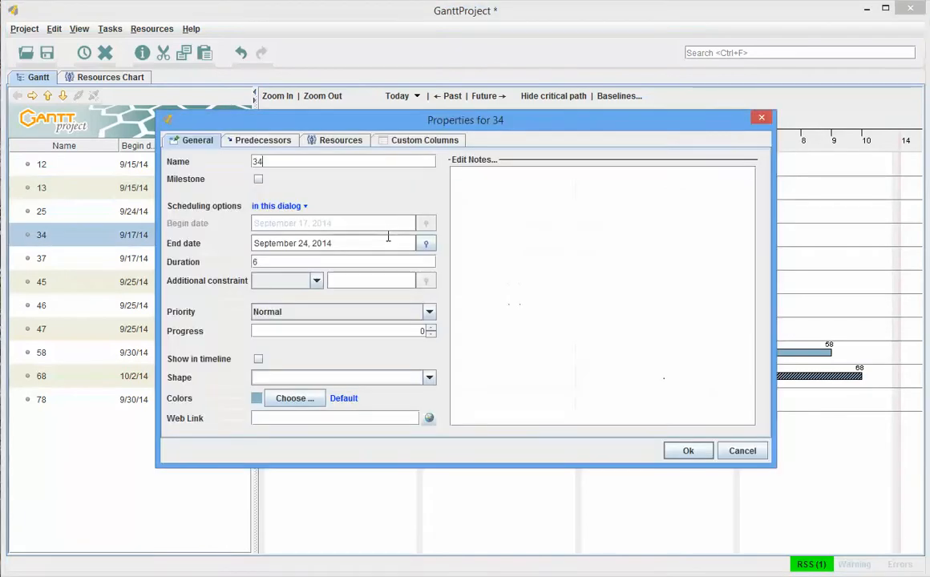
click(338, 142)
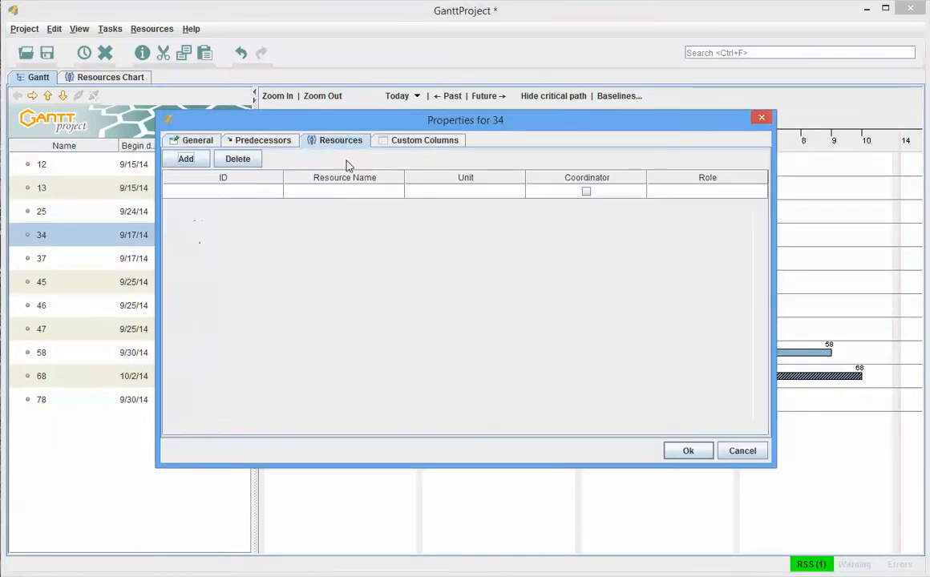
click(192, 160)
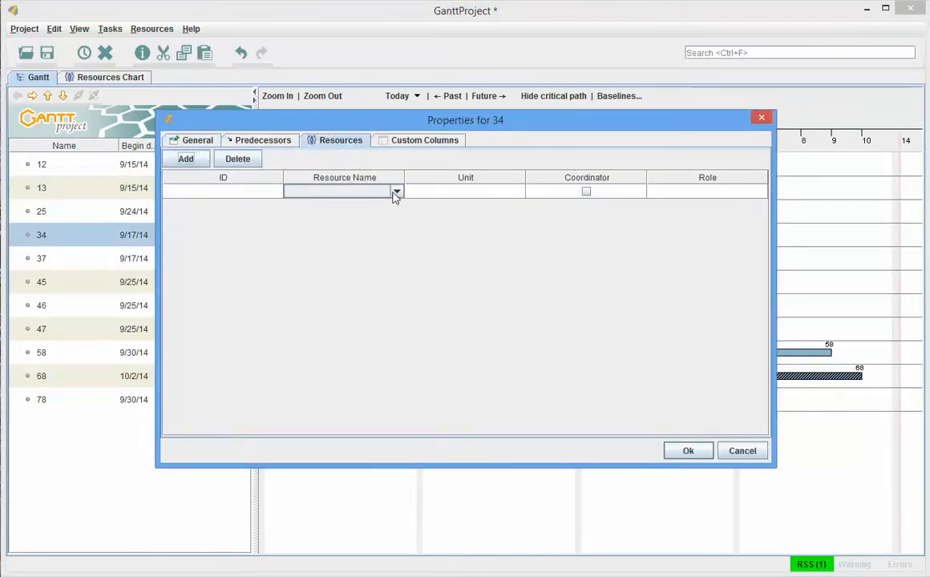
click(394, 194)
click(339, 204)
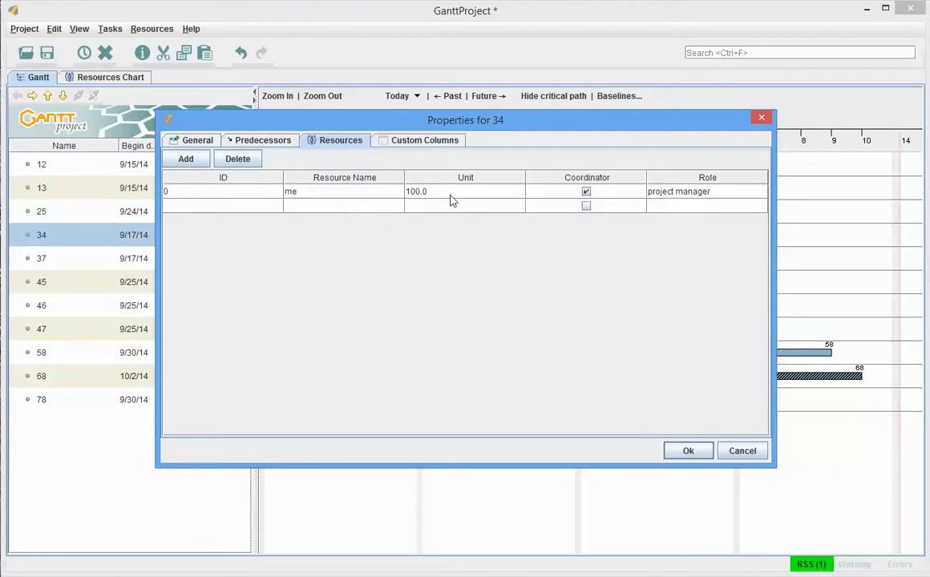
click(440, 193)
click(430, 192)
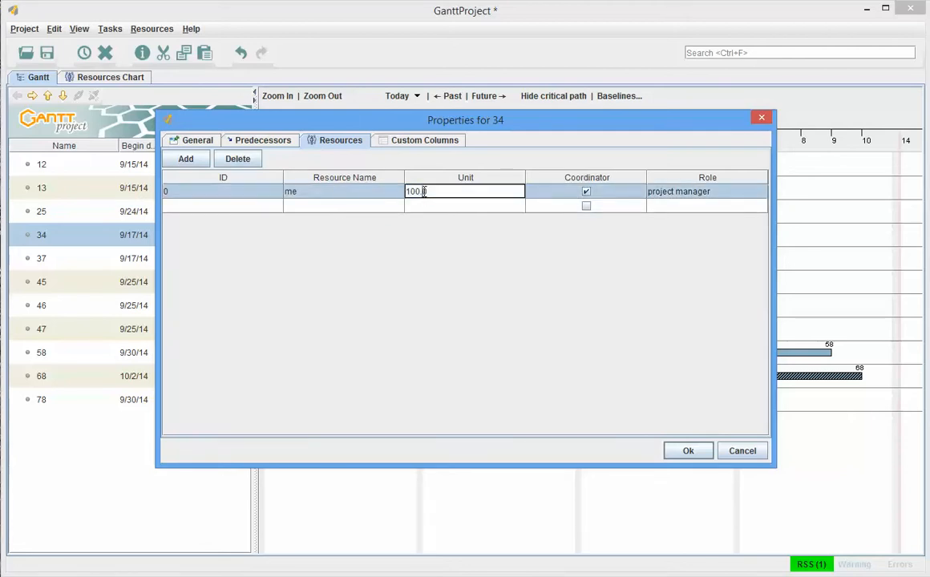
double_click(424, 191)
text(75)
key(Return)
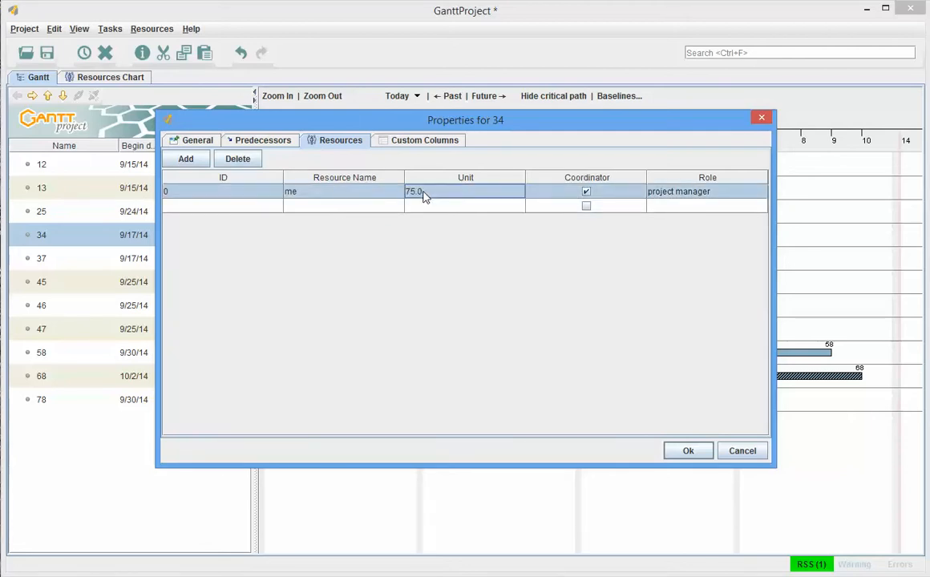
Assign "thee" to task 34 at the default unit of 100 and apply the task properties
click(353, 208)
click(318, 234)
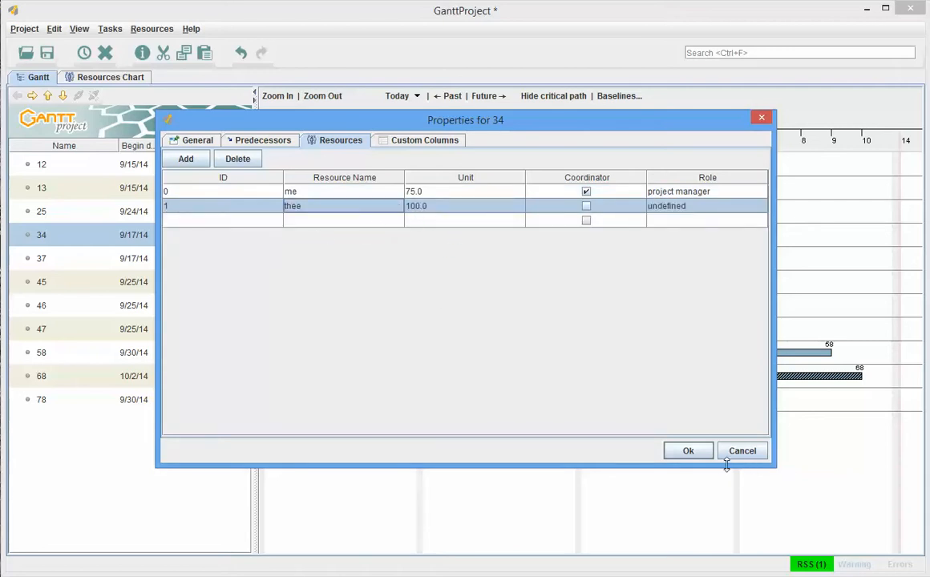
click(688, 452)
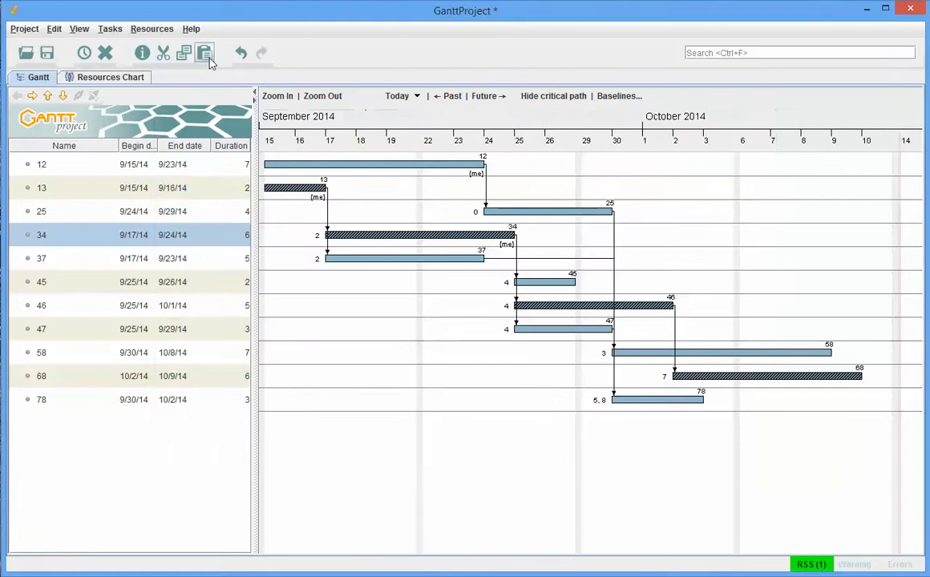
Collapse the task assignments of all three resources in the resources chart to examine their overall workloads
click(94, 77)
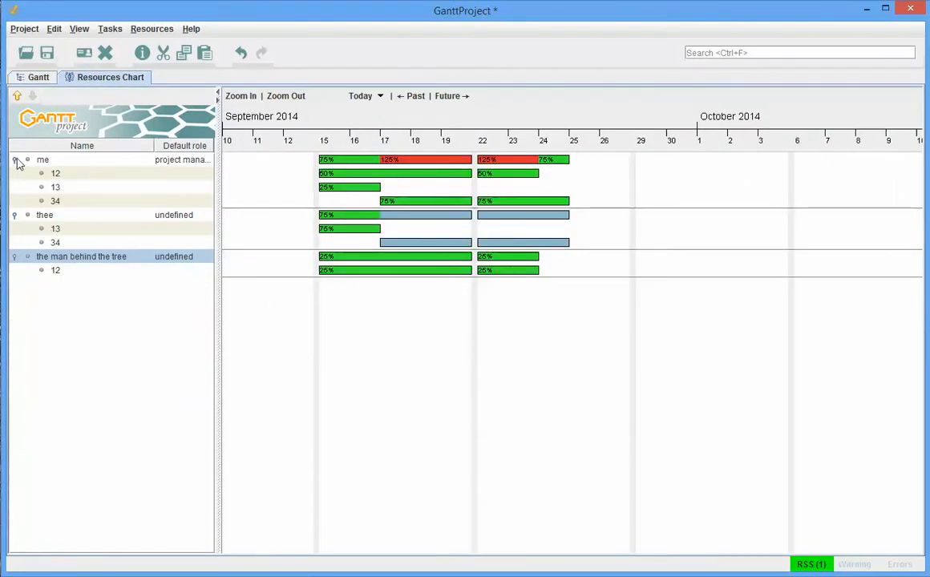
click(16, 160)
click(15, 173)
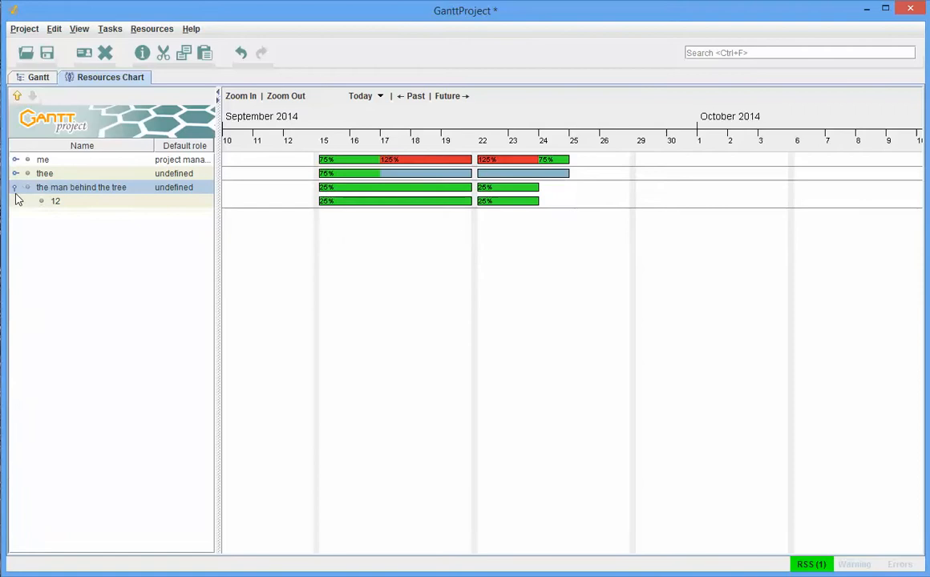
click(15, 188)
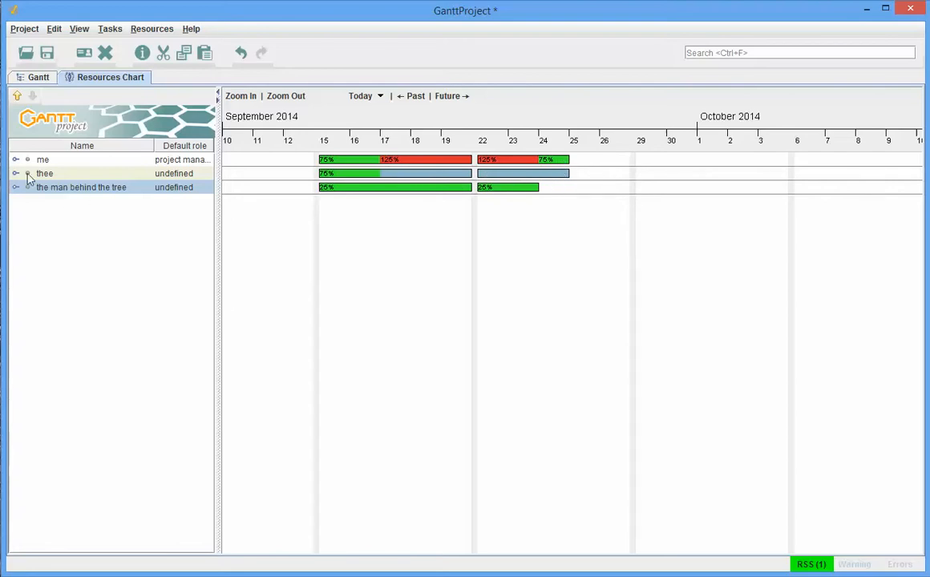
Assign the resource "me" to task 46 in its properties and set the unit to 25
click(38, 78)
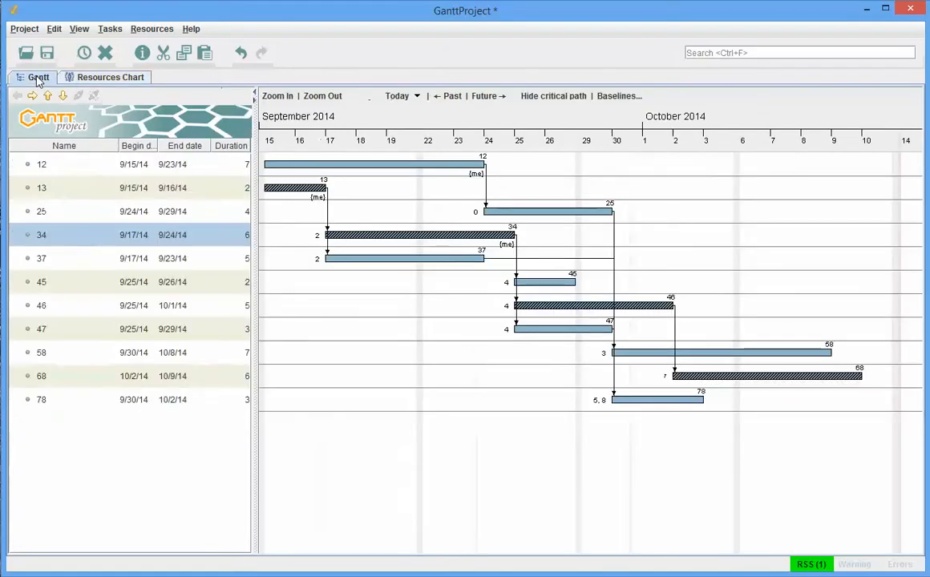
double_click(563, 308)
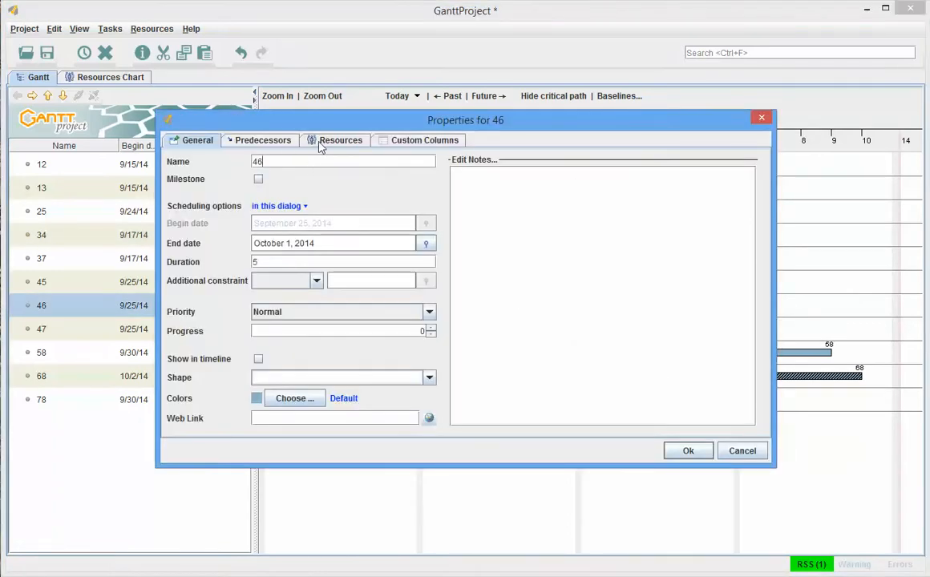
click(332, 143)
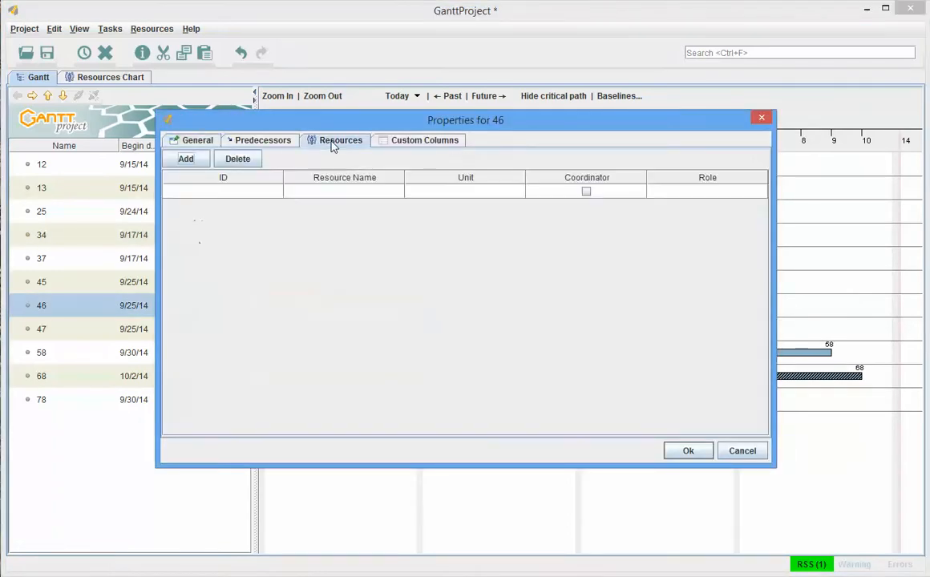
click(181, 159)
click(397, 192)
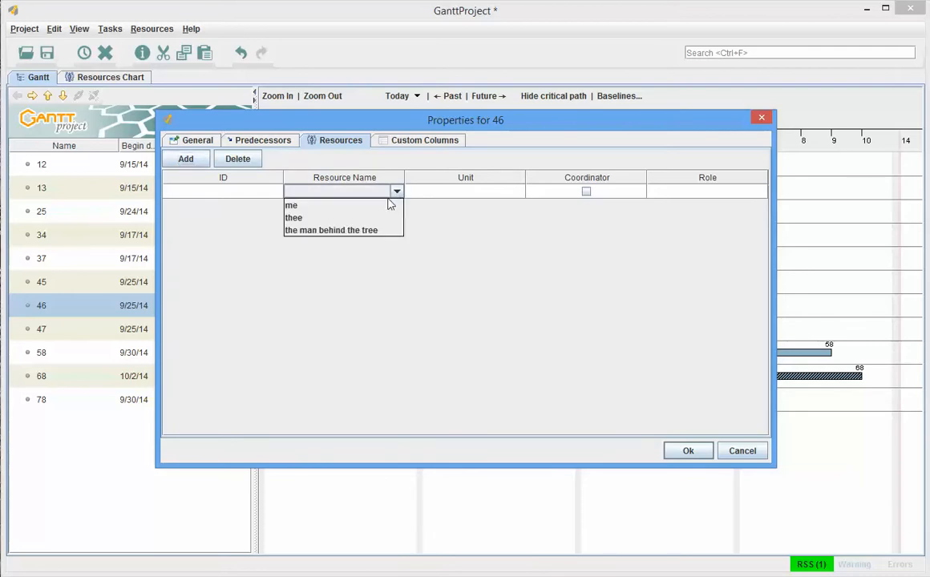
click(295, 207)
click(445, 196)
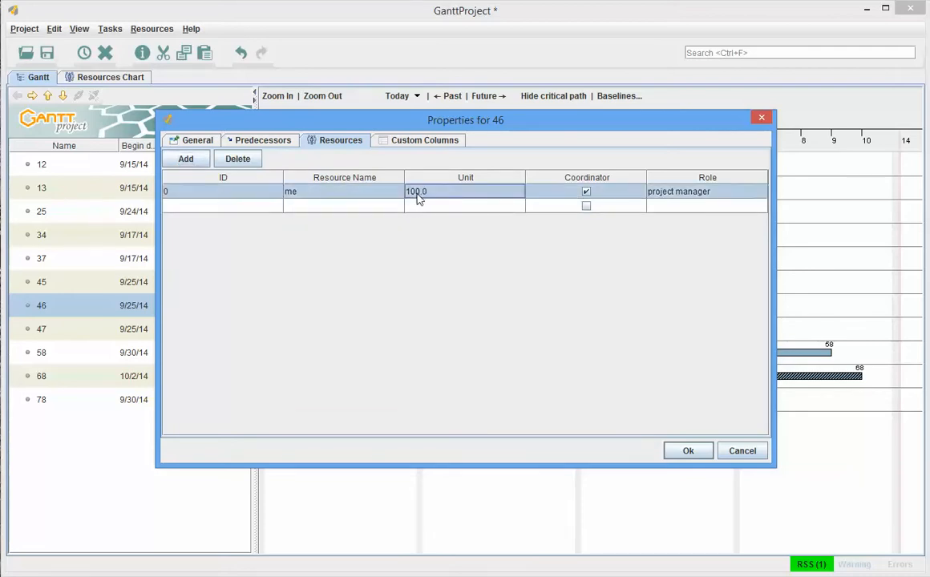
double_click(417, 196)
text(25)
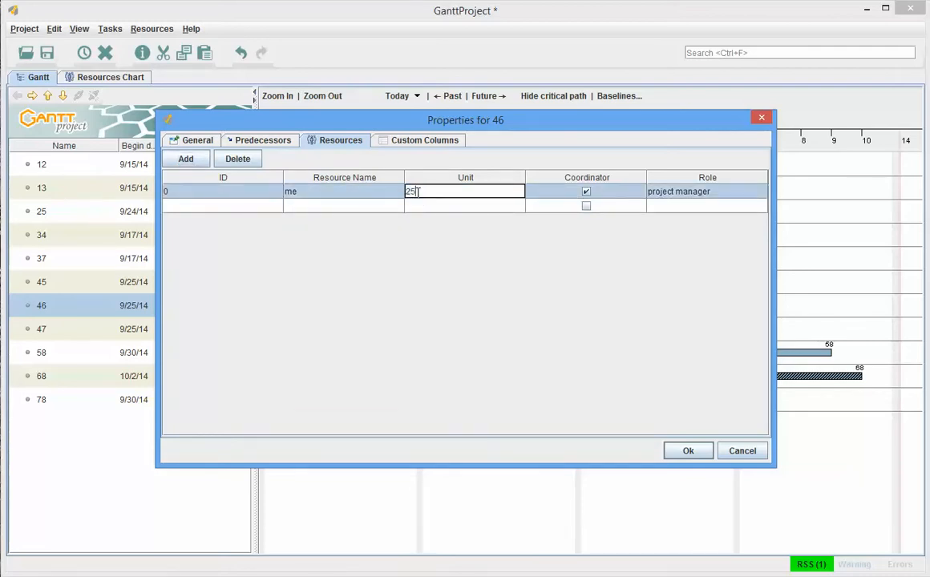
key(Return)
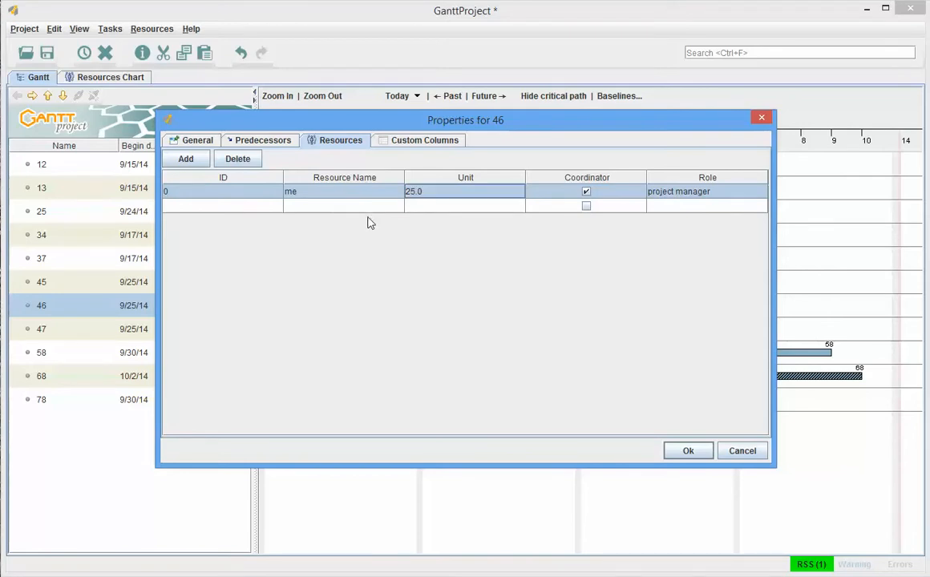
Assign the resource "thee" to task 46 and set the unit to 75
click(370, 208)
click(304, 236)
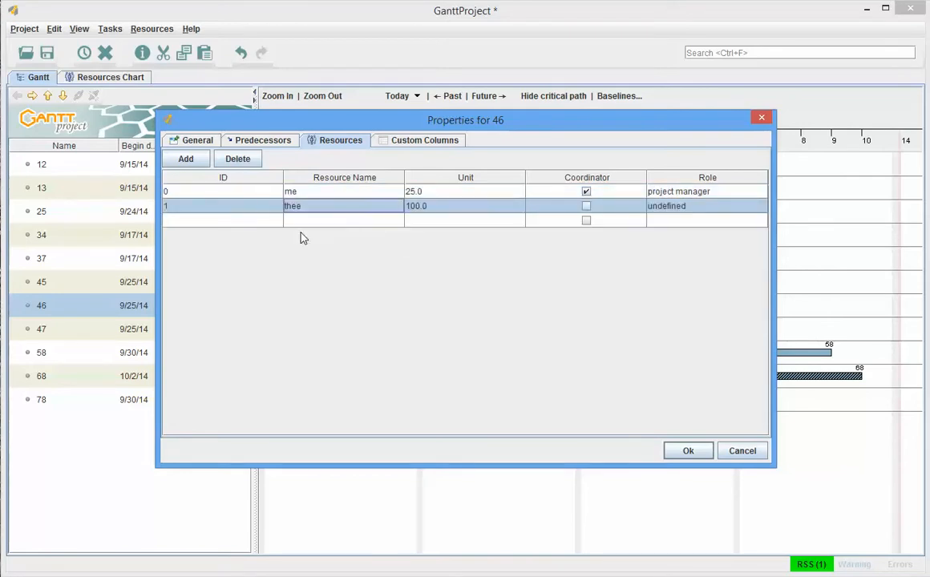
double_click(440, 207)
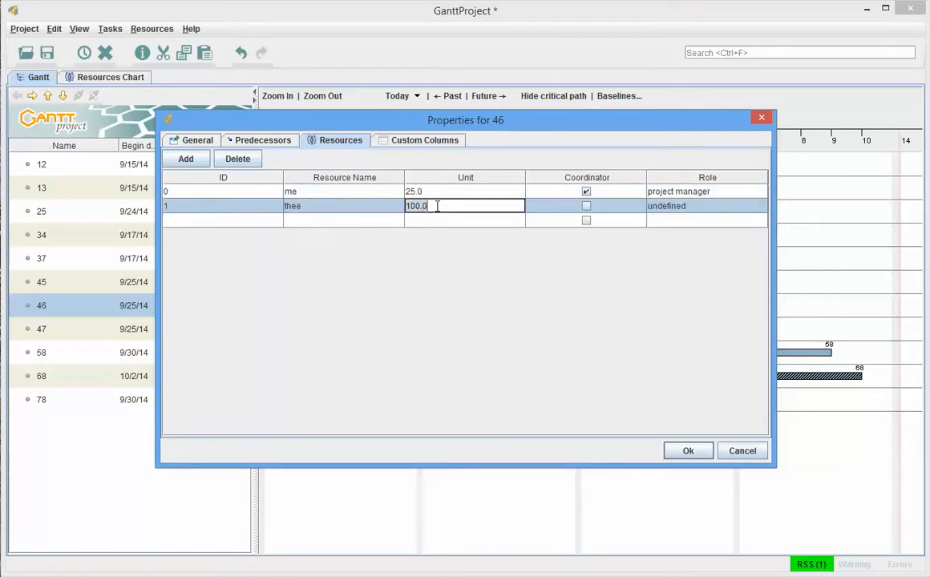
double_click(437, 206)
text(75)
key(Return)
Assign "the man behind the tree" to task 46 at the default unit of 100 and apply the task properties
click(373, 221)
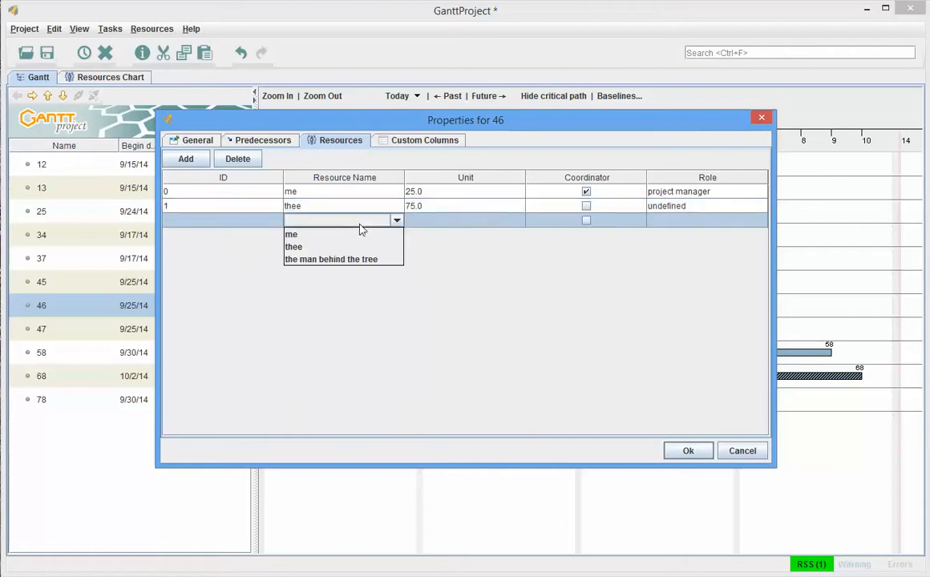
click(362, 260)
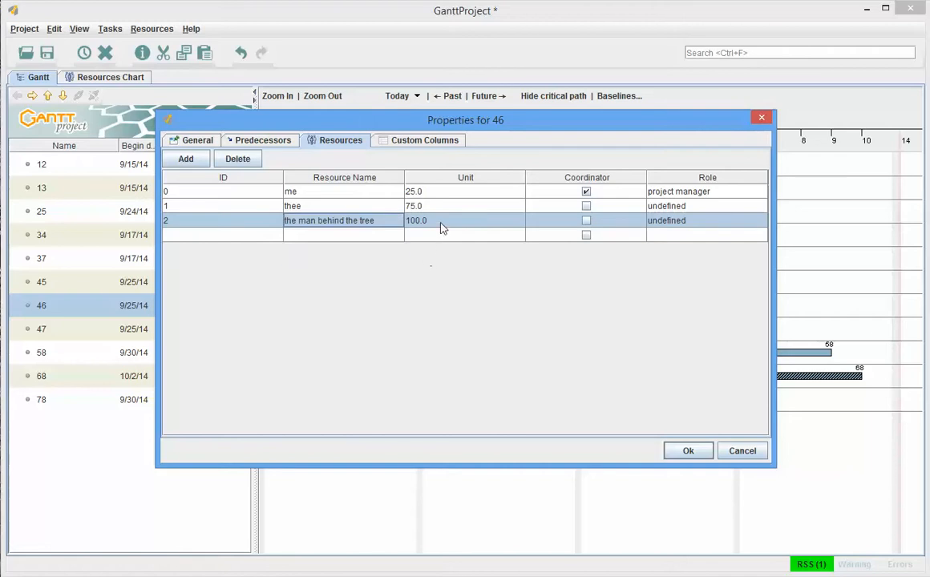
click(688, 451)
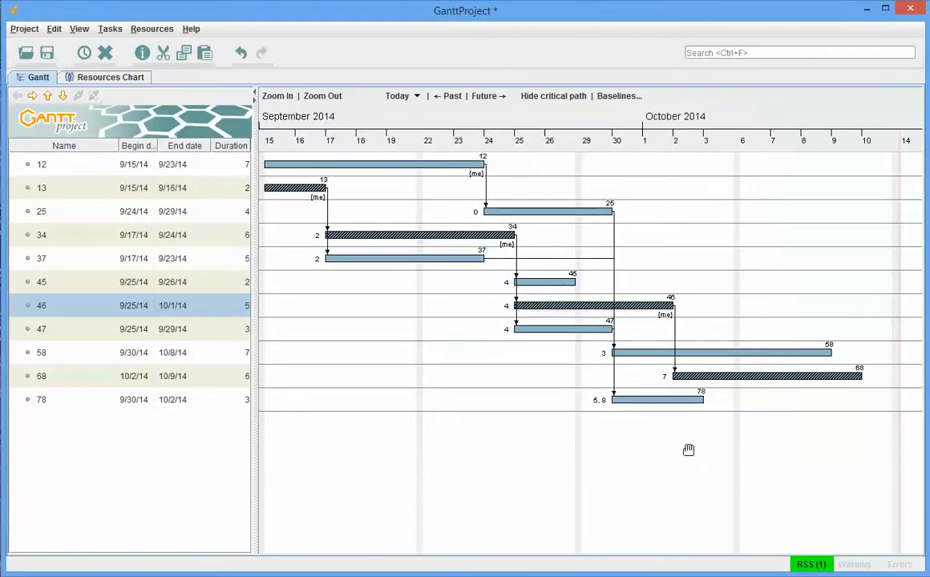
Expand the task assignments of "me" in the resources chart to examine the workload per task, and return to the Gantt chart
click(85, 77)
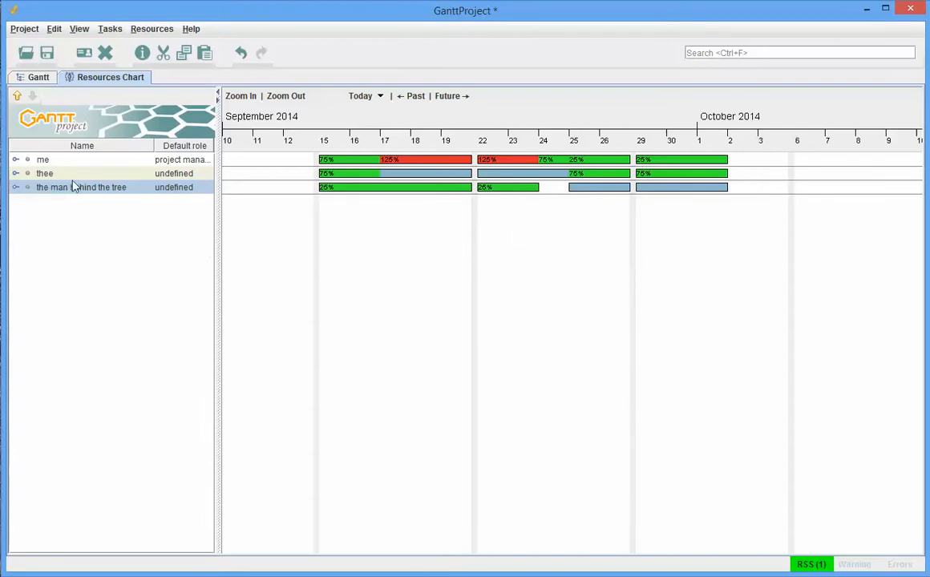
click(16, 161)
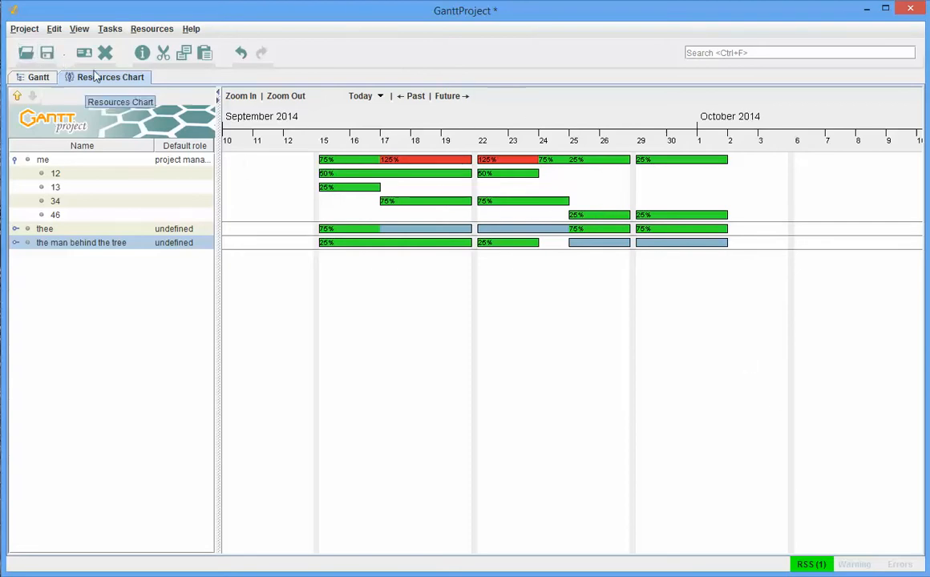
click(38, 77)
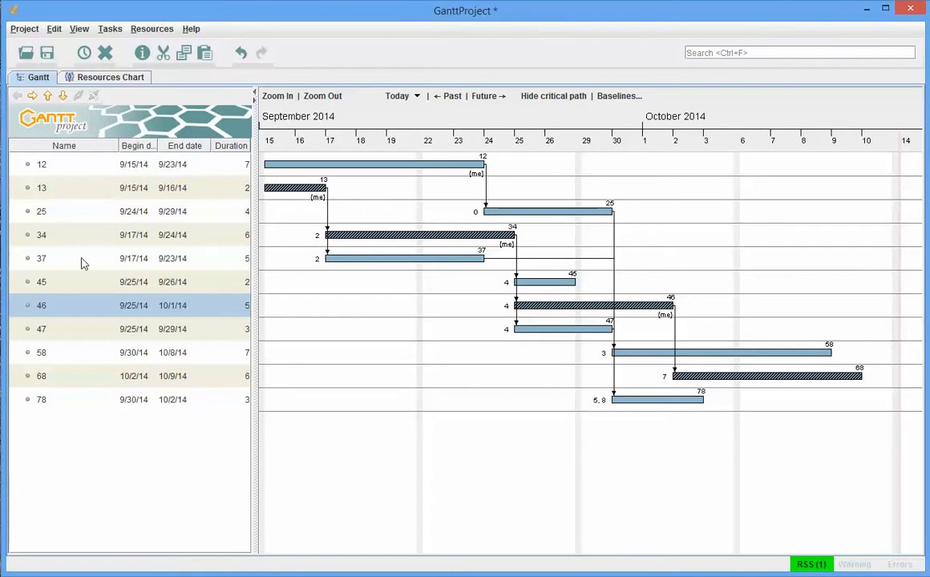
Move task 37 up two rows in the task list so it sits directly below task 13
click(42, 264)
right_click(42, 266)
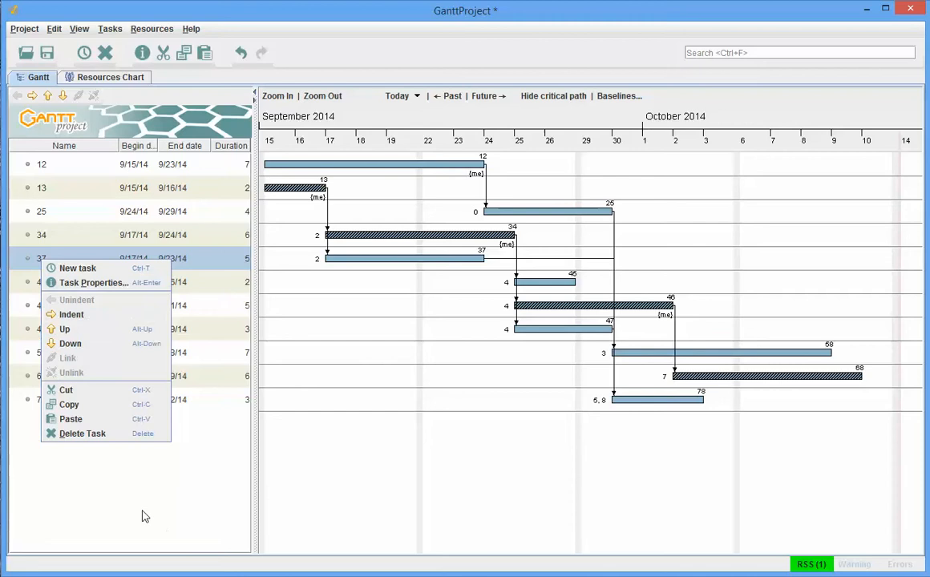
click(135, 482)
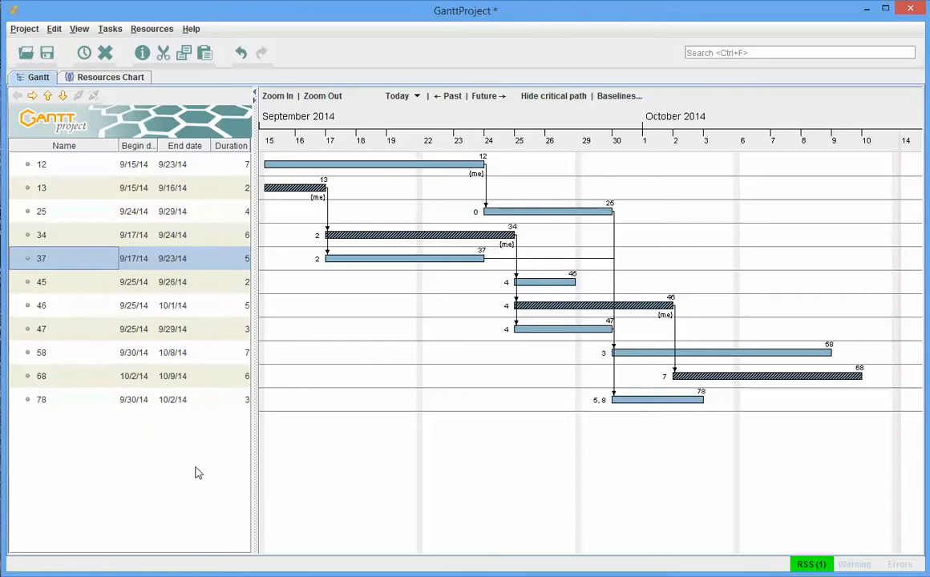
key(alt+shift+Up)
key(alt+shift+Up)
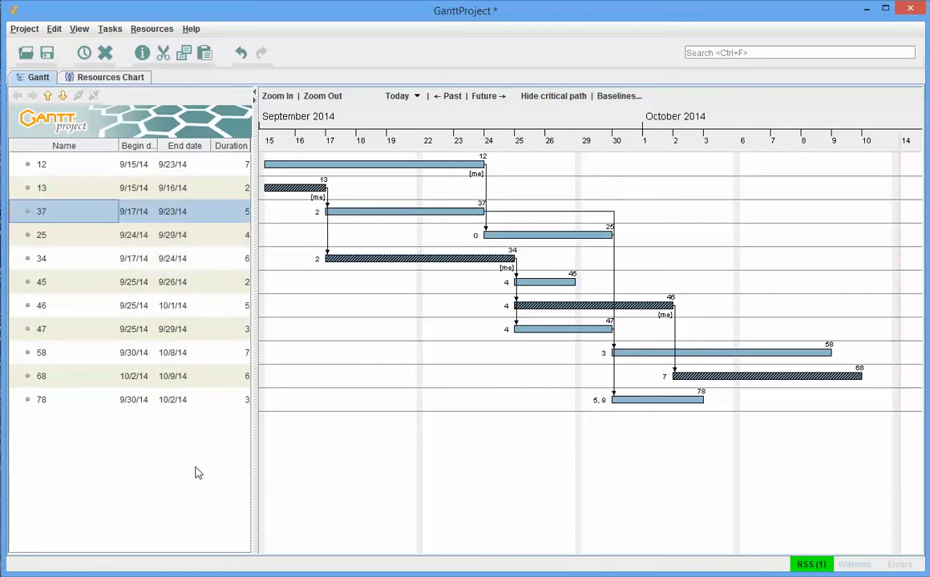
right_click(37, 211)
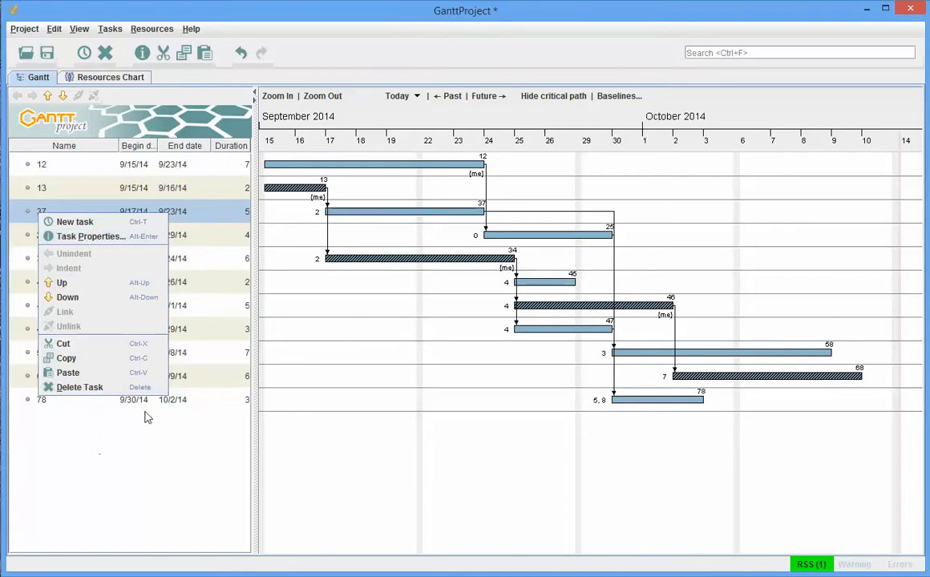
click(147, 438)
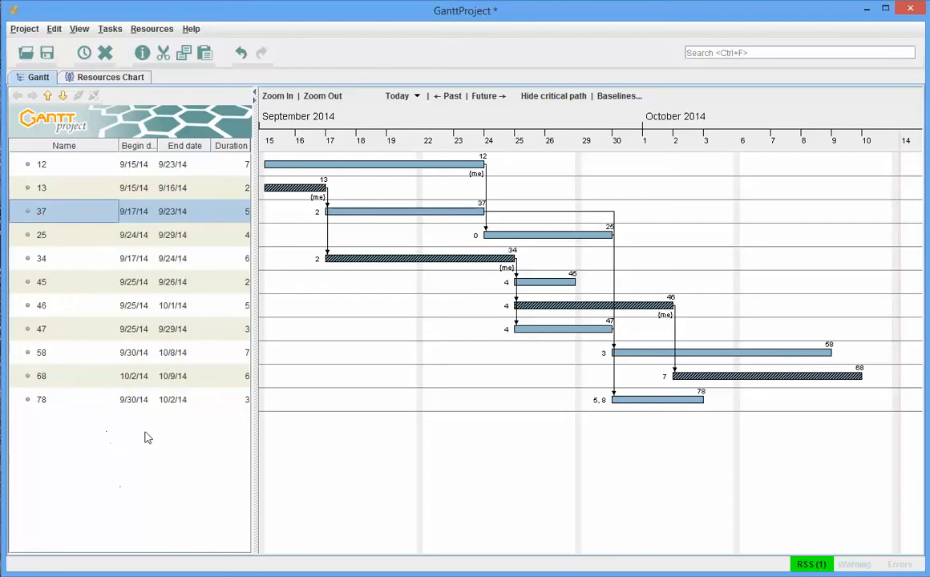
Add a new task named 1 below task 78 at the end of the task list
click(146, 400)
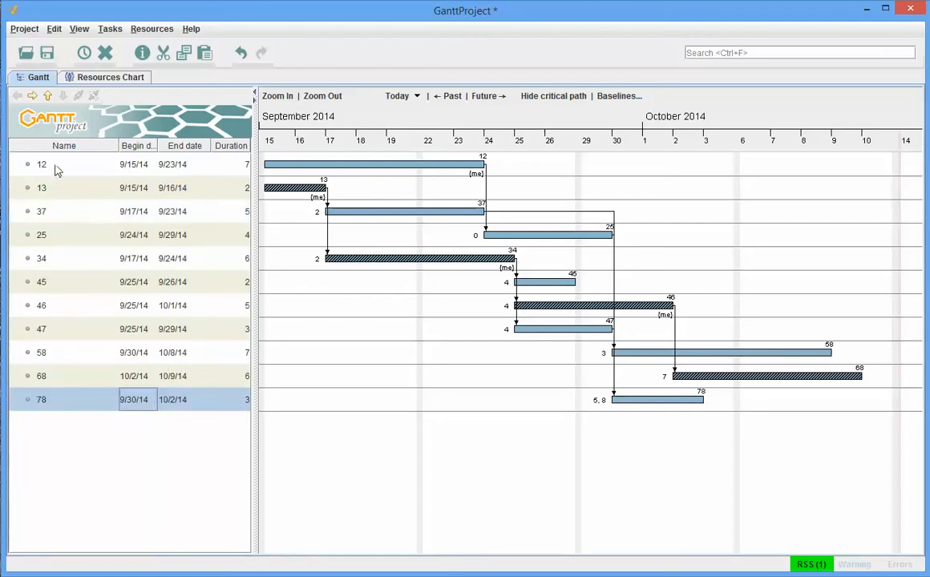
click(84, 54)
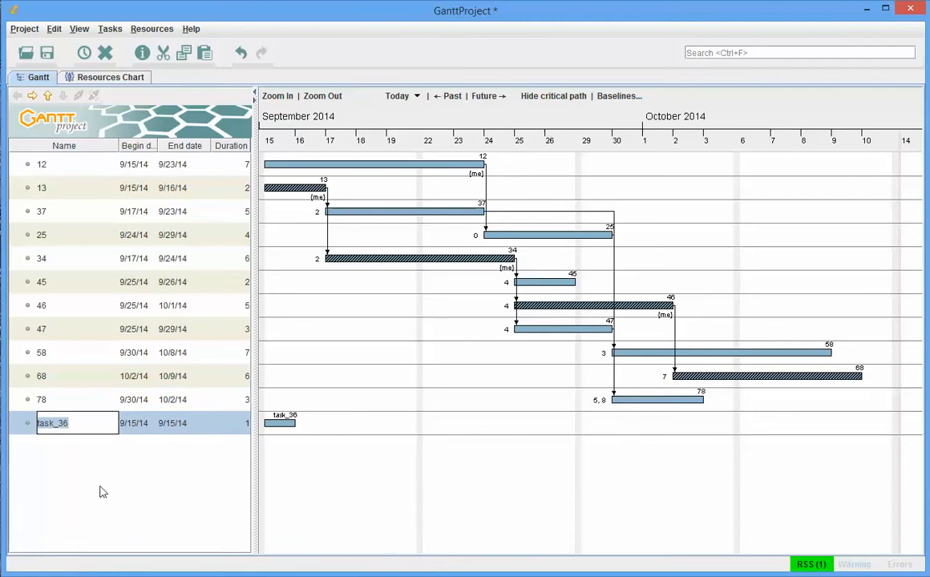
text(1)
key(Tab)
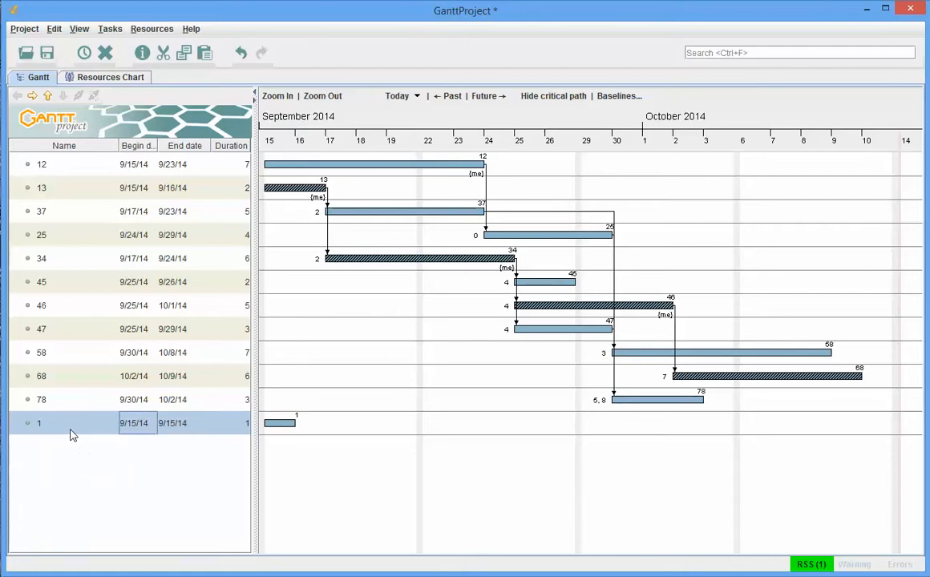
Add a task named 1a with a duration of 3 and indent it as a subtask of task 1
click(85, 58)
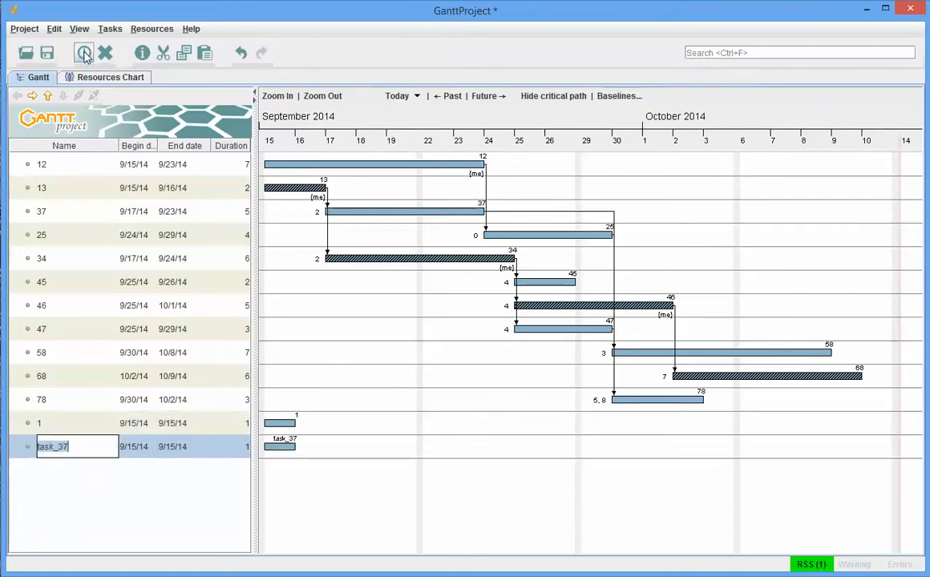
text(1a)
double_click(243, 452)
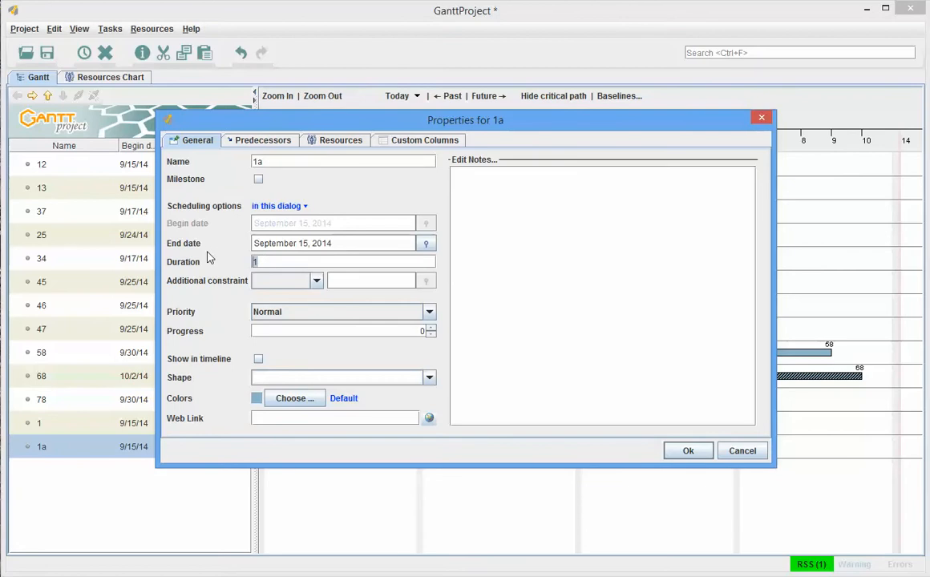
text(3)
key(Return)
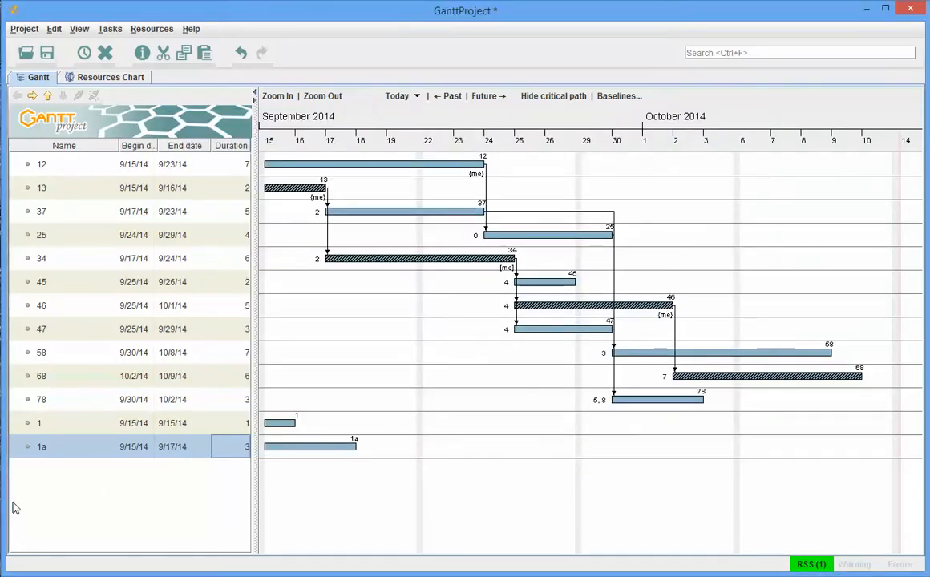
right_click(56, 453)
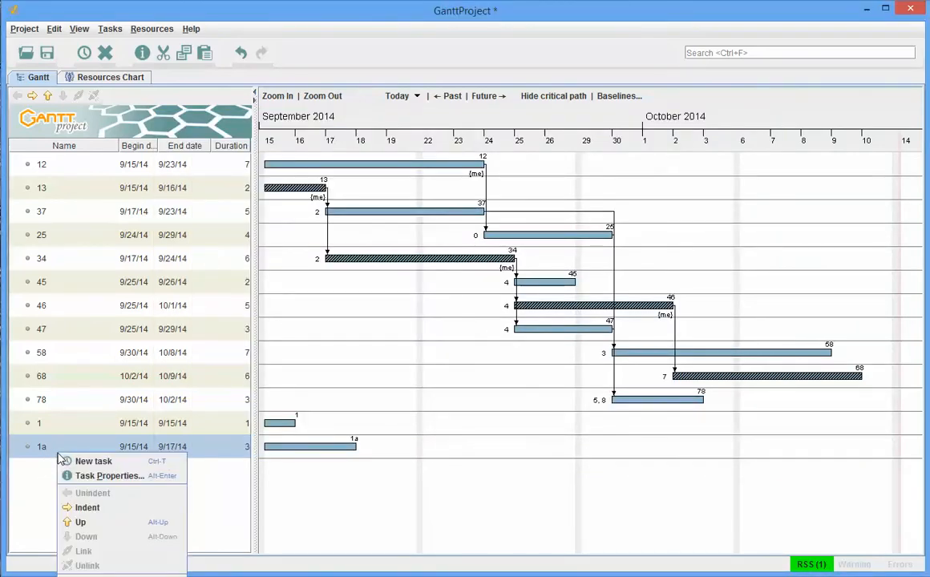
click(88, 508)
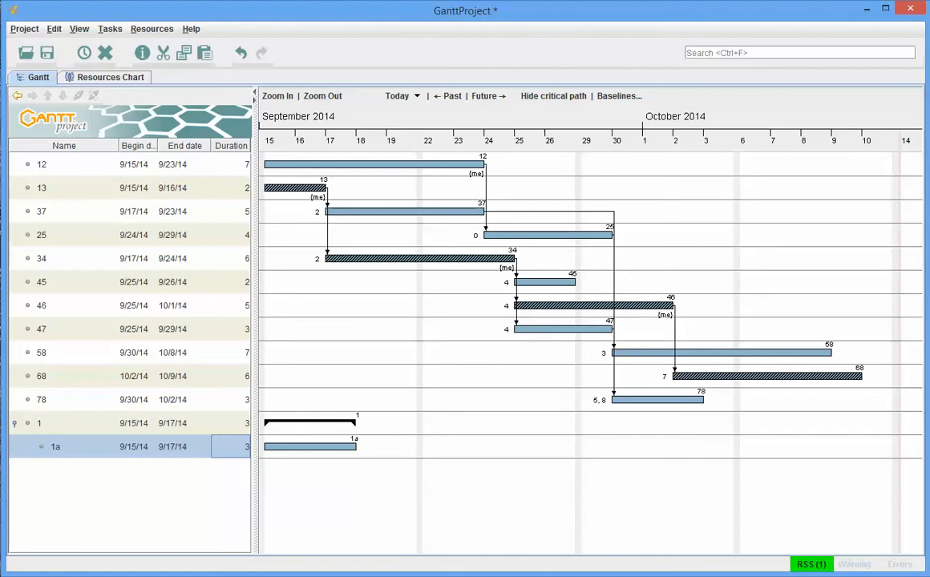
Add a second subtask named 1b under task 1 with a duration of 5
click(84, 53)
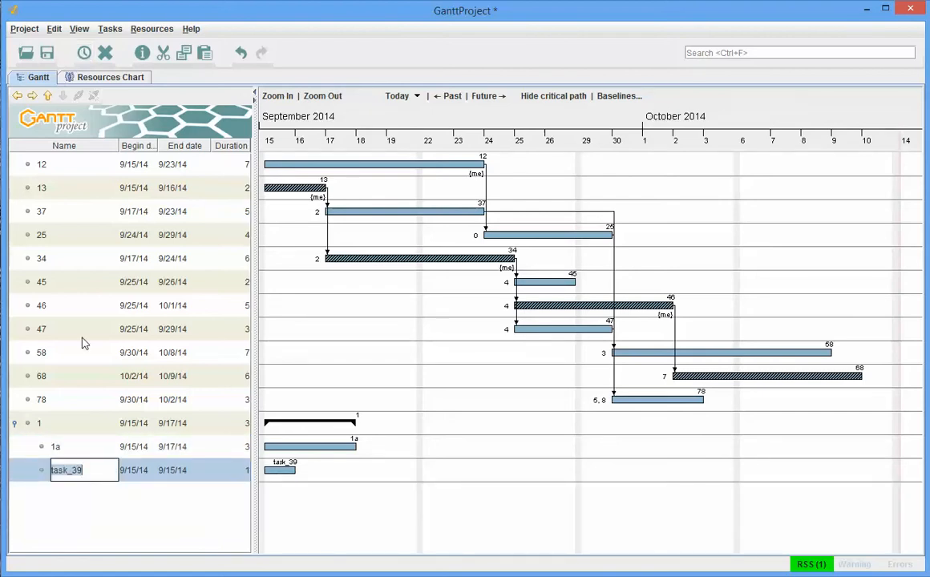
text(1)
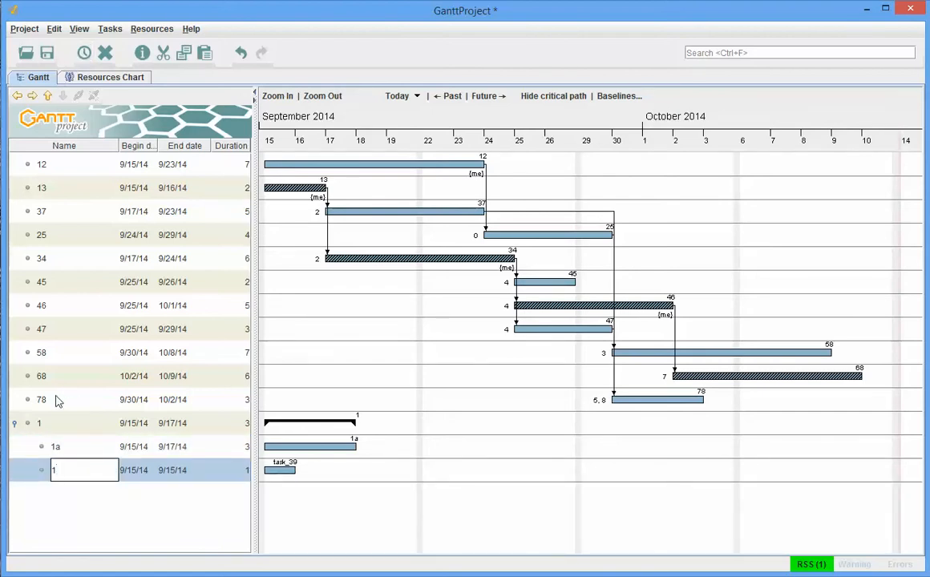
text(b)
key(Return)
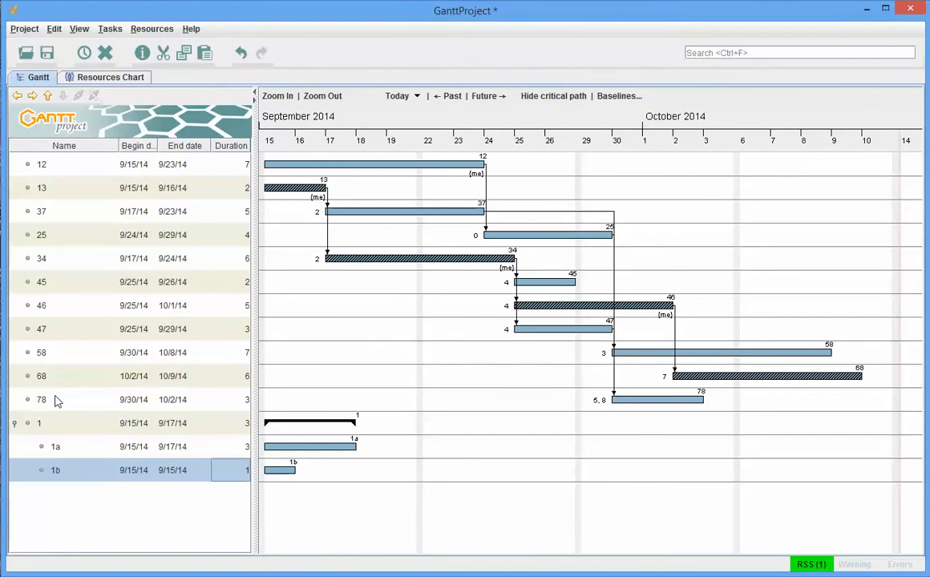
text(5)
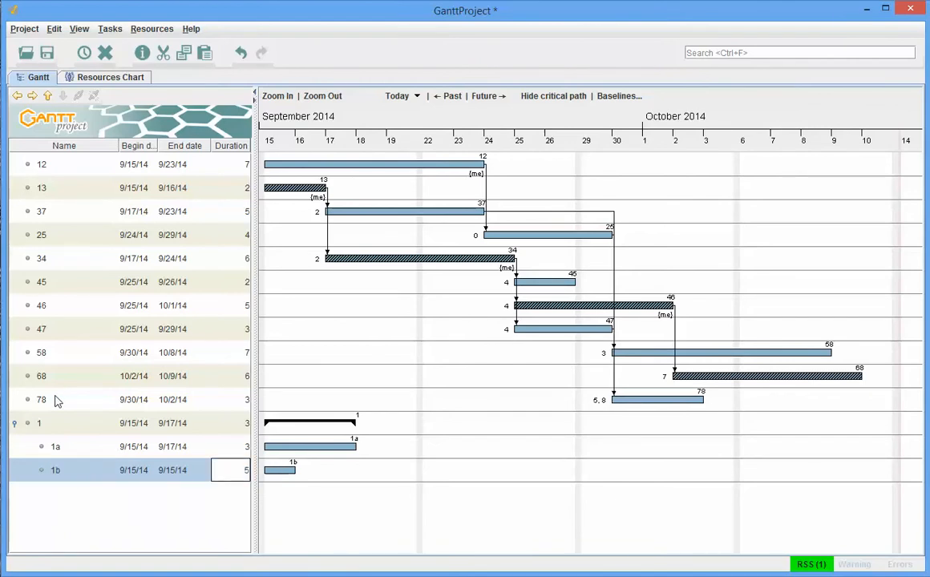
key(Return)
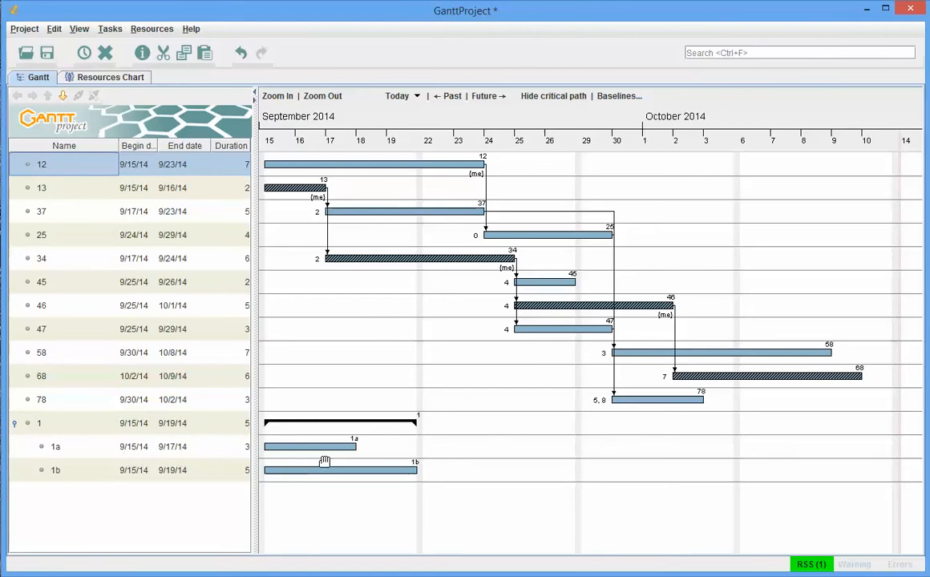
Draw dependencies in the chart from subtask 1a to 1b, from 1b to task 37, and from summary task 1 to task 34
mouse_move(333, 457)
mouse_down()
mouse_move(329, 476)
mouse_move(326, 469)
mouse_up()
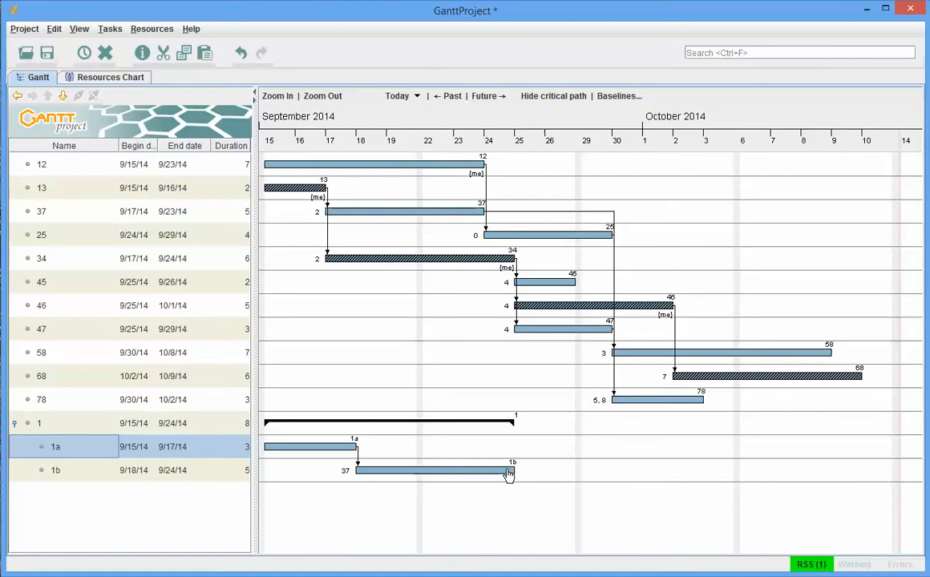
drag(507, 474, 362, 210)
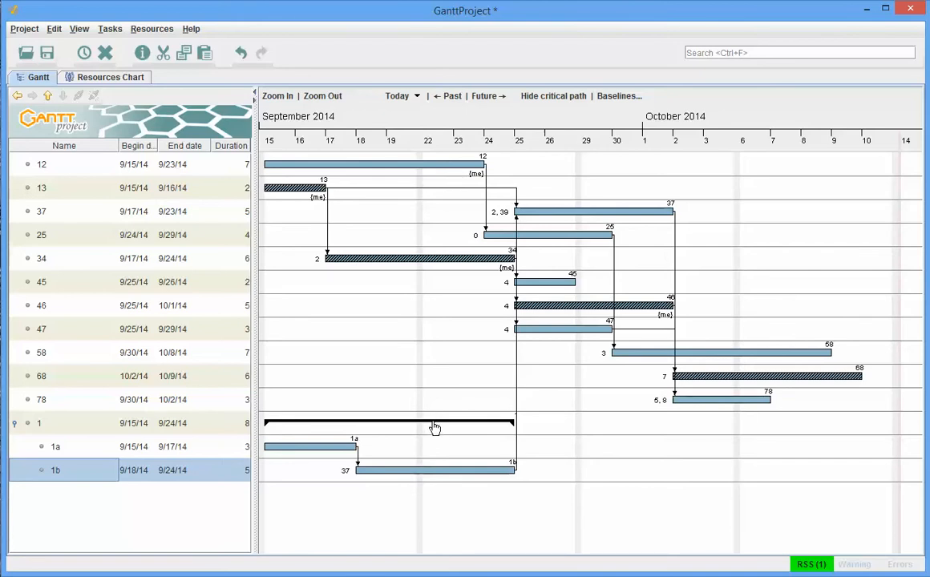
drag(434, 429, 376, 265)
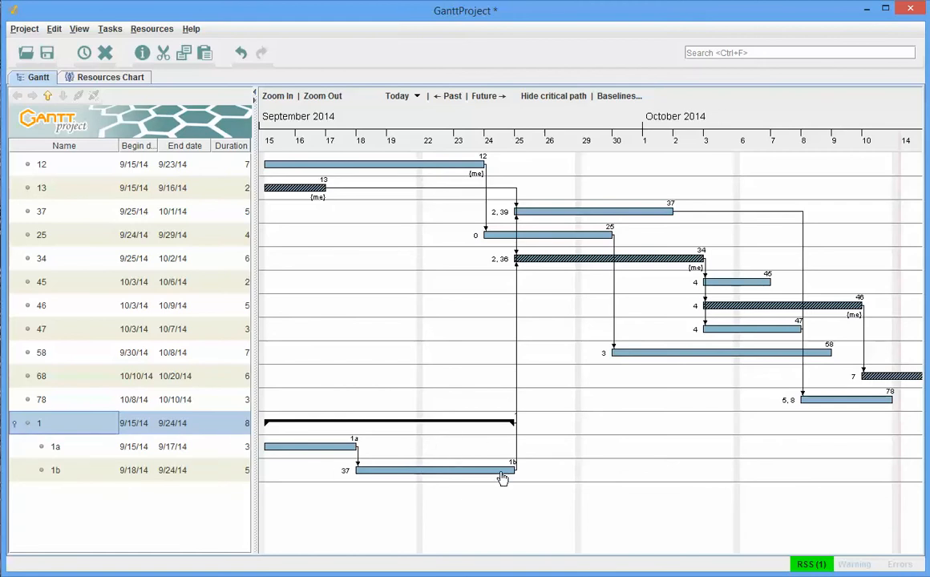
Collapse the subtasks of task 1 to view only its summary bar, and expand them again
click(15, 423)
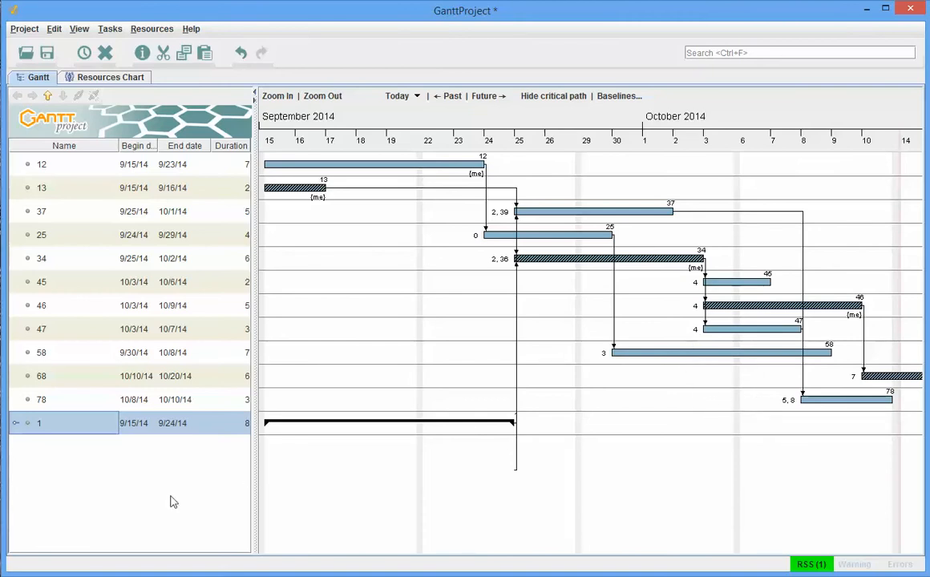
click(15, 423)
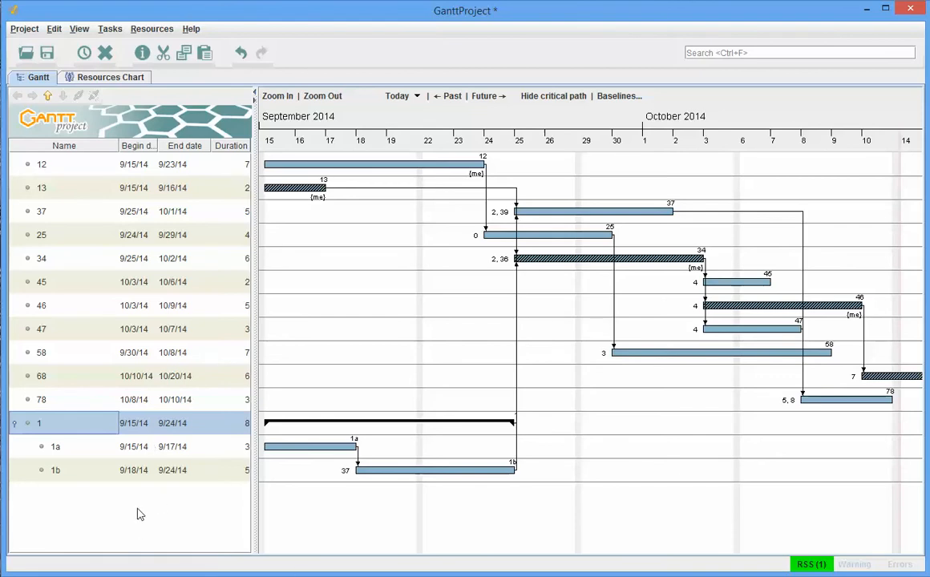
Add a task below subtask 1b, unindent it out of summary task 1, and name it Milstone1
click(129, 473)
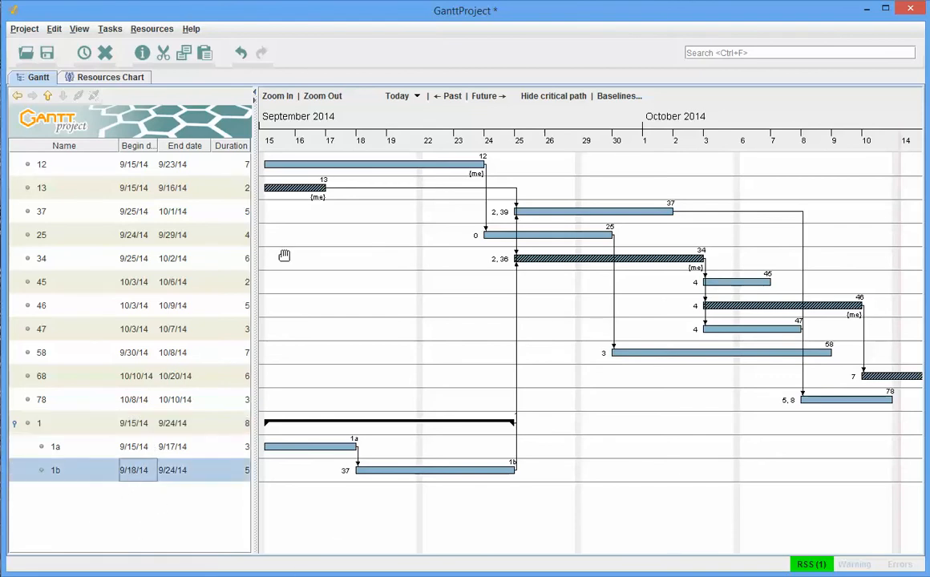
click(84, 53)
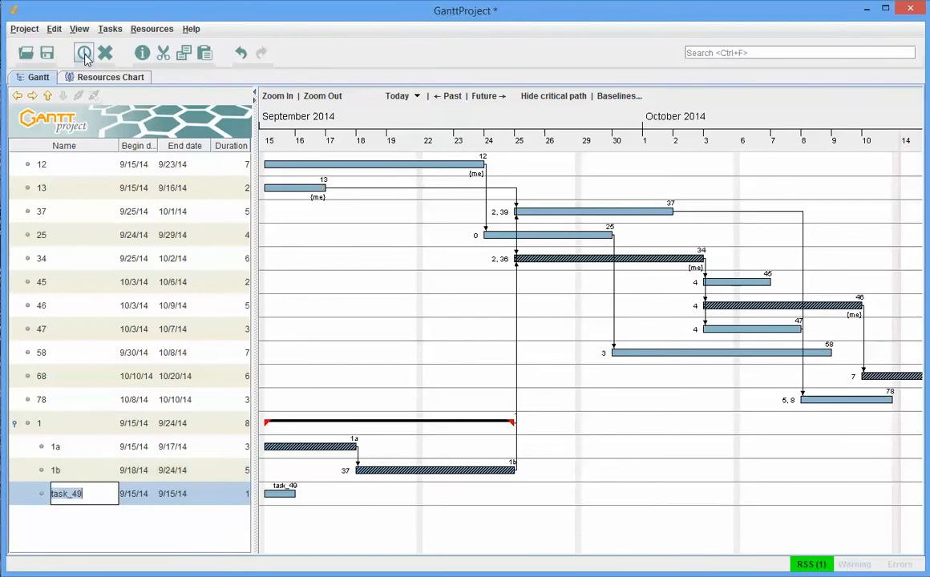
right_click(24, 499)
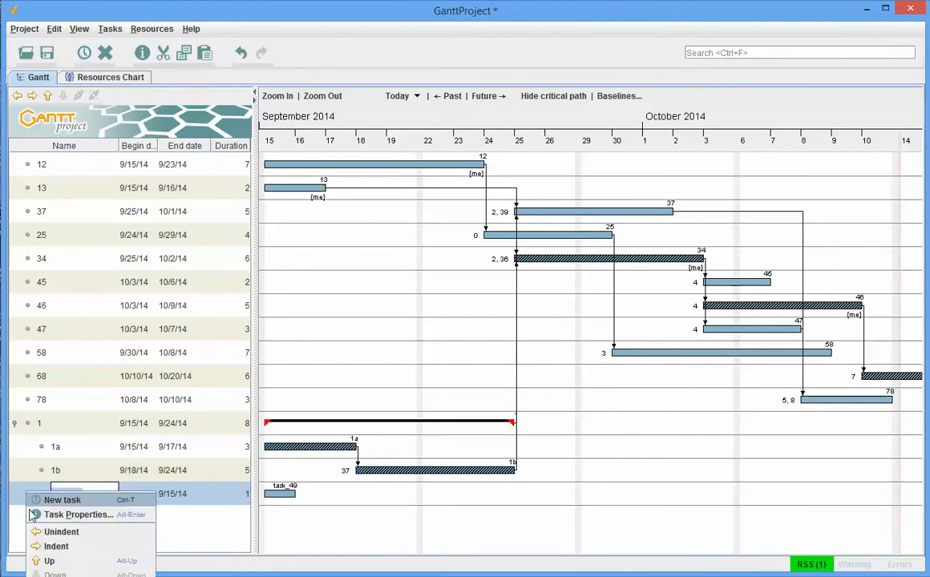
click(56, 533)
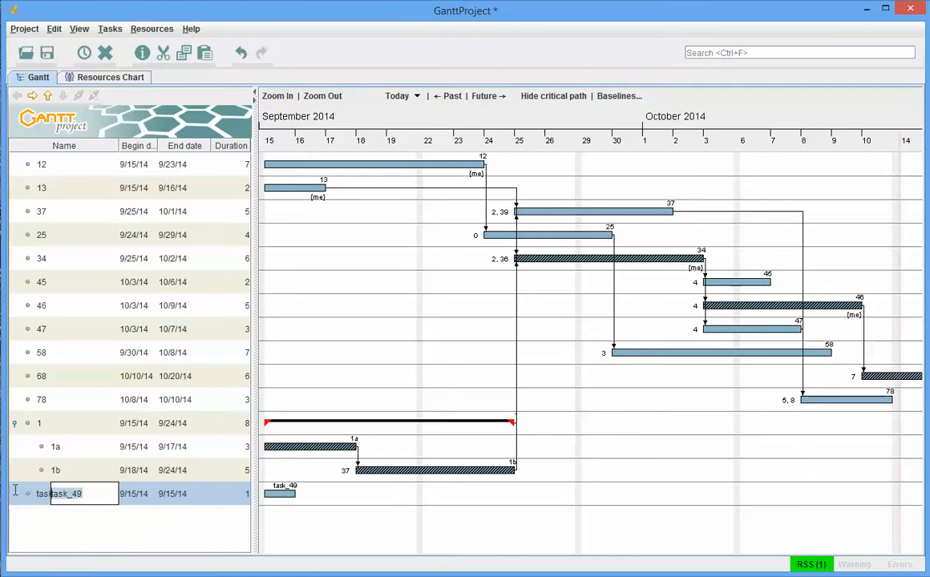
key(BackSpace)
key(Tab)
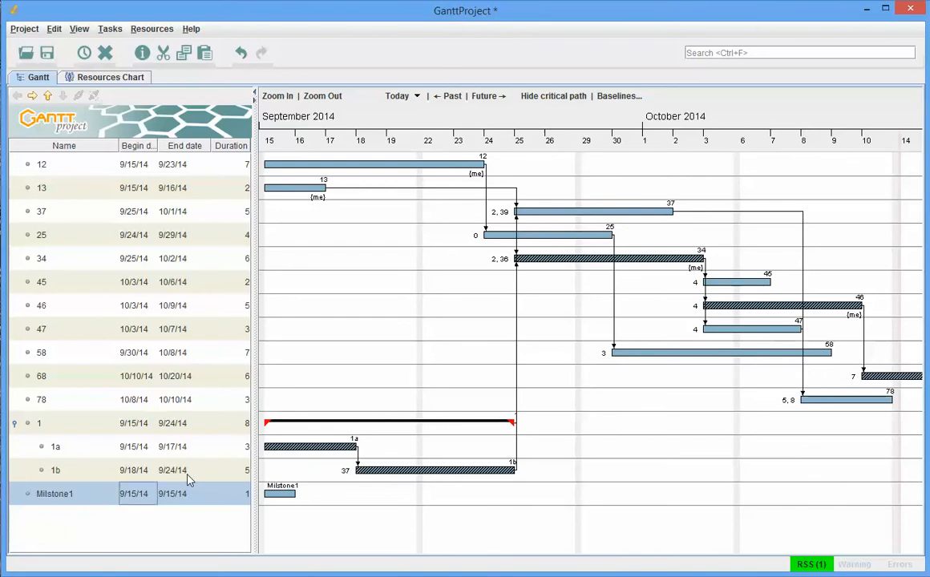
Mark the Milstone1 task as a milestone in its properties
double_click(241, 499)
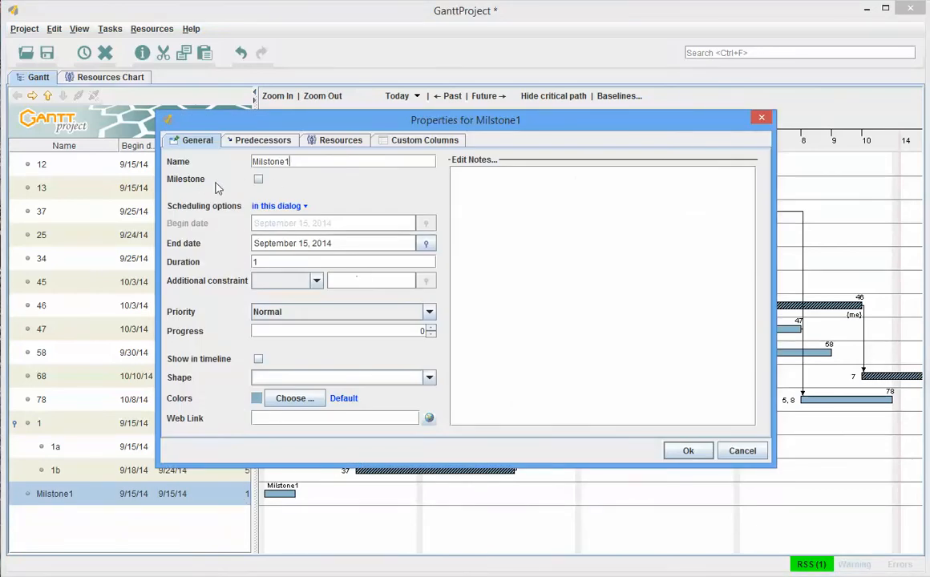
click(258, 181)
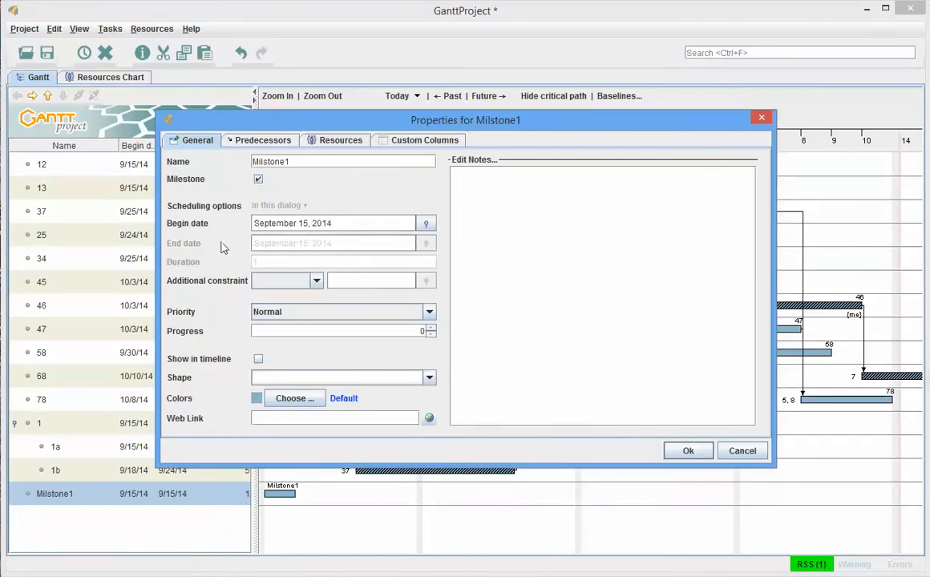
click(689, 451)
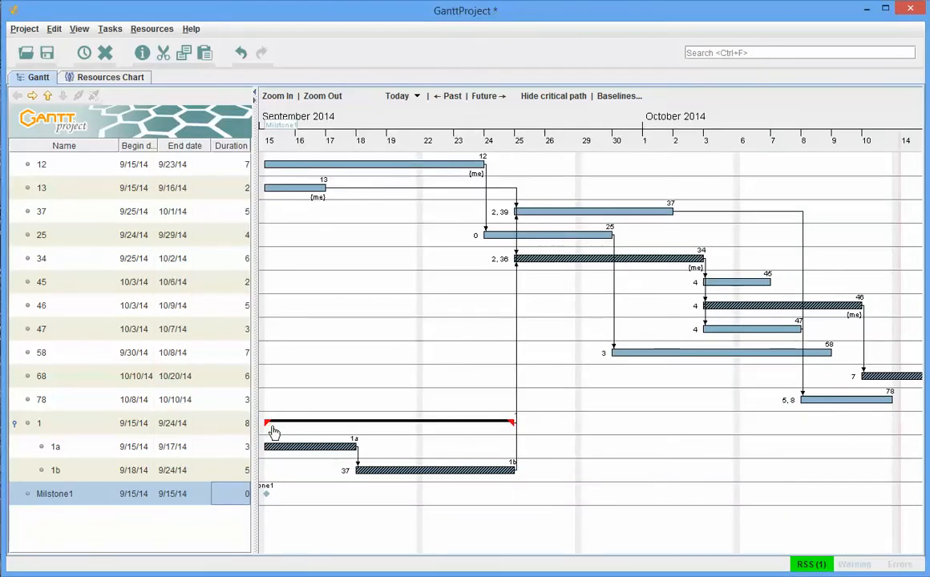
Set the begin date of Milstone1 to September 17, 2014
double_click(280, 130)
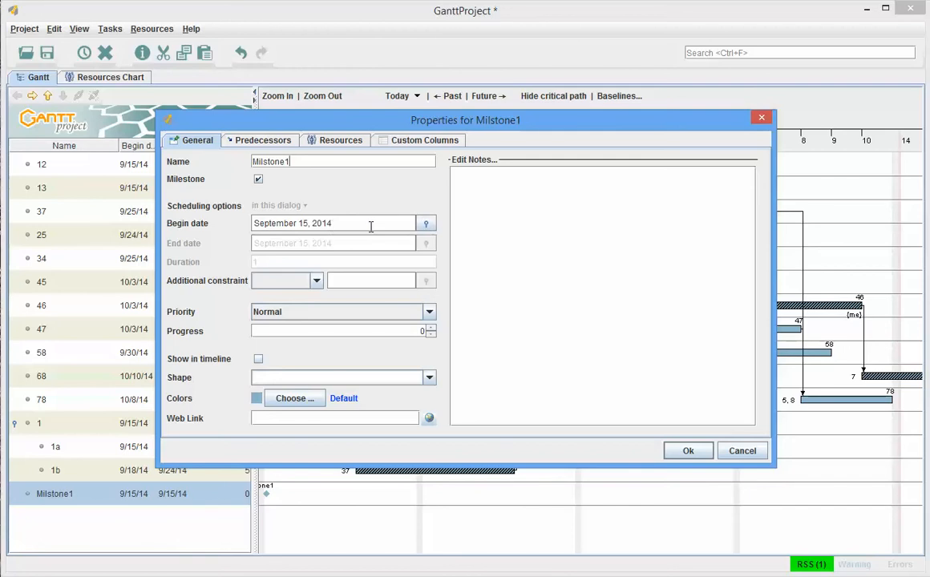
click(426, 224)
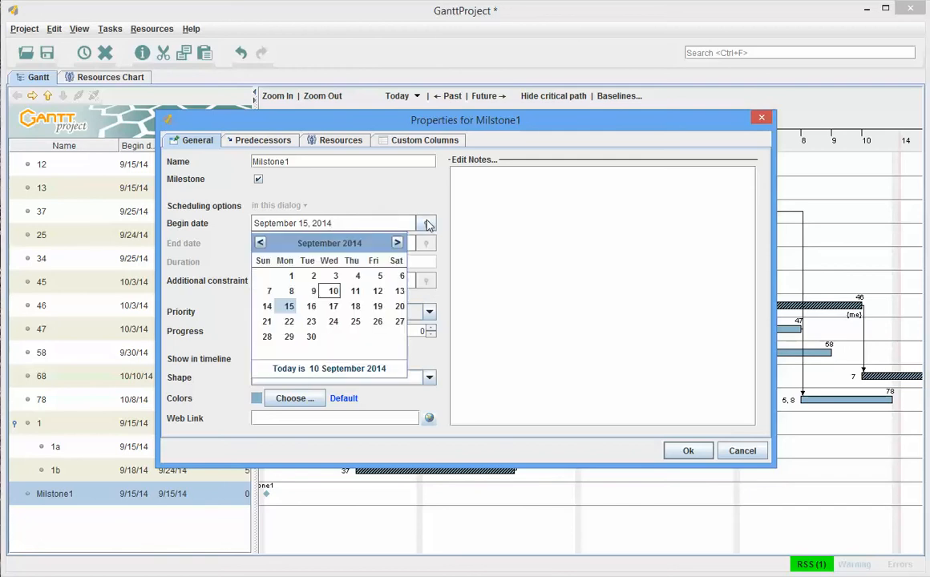
click(333, 306)
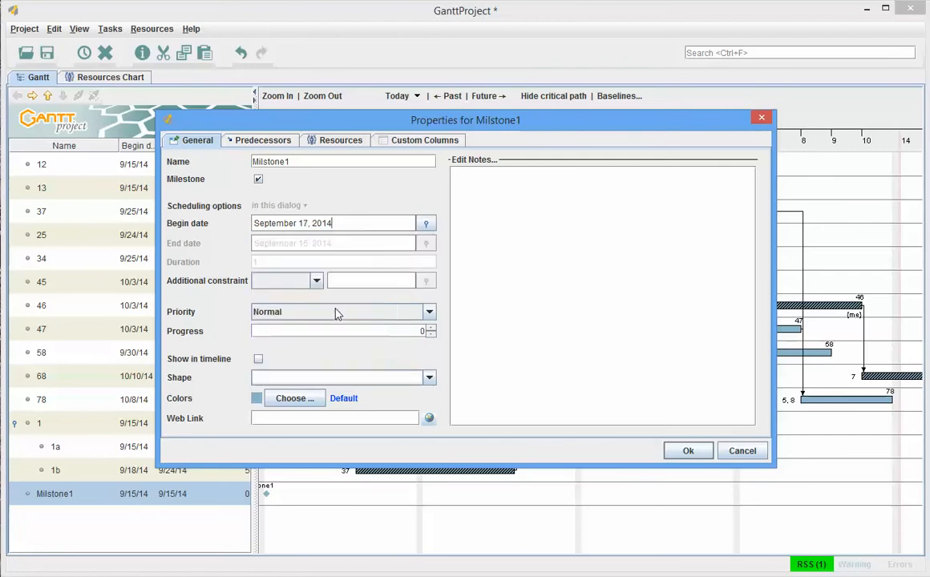
click(694, 450)
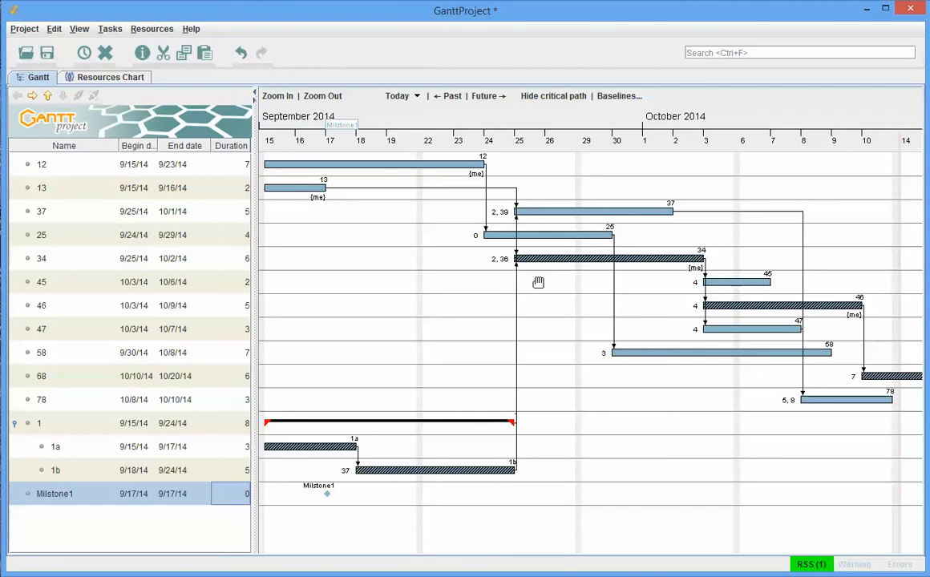
Show the Completion column in the task table and widen the table beside the chart
right_click(230, 151)
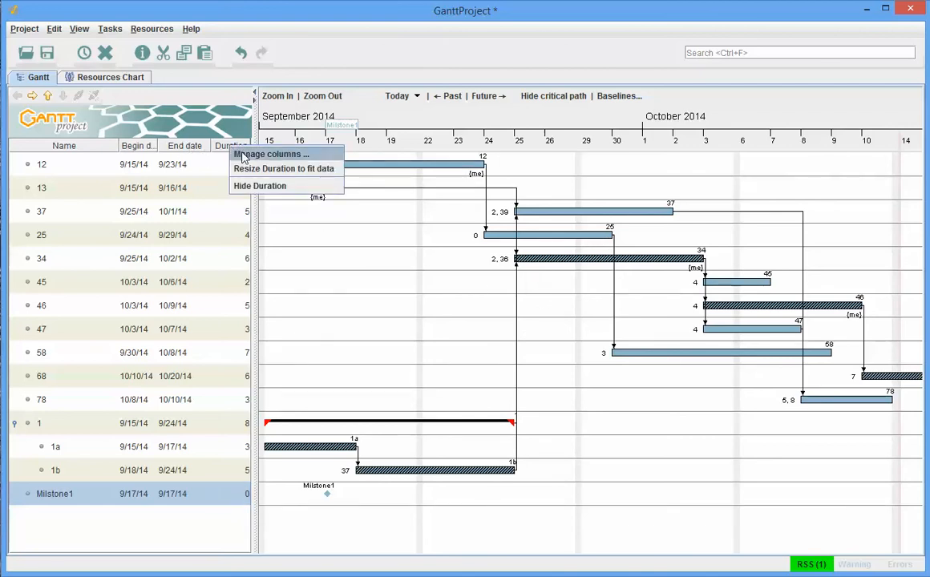
click(244, 157)
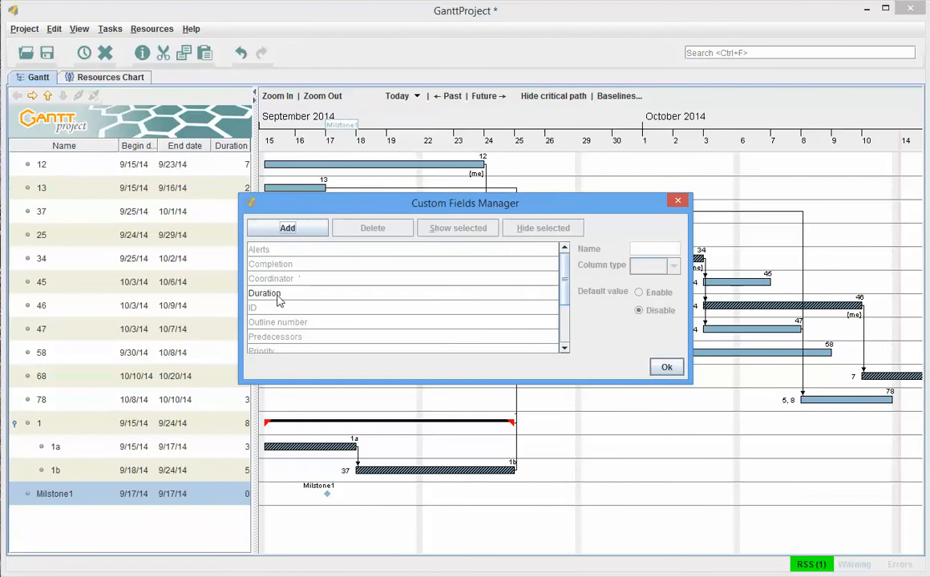
click(268, 265)
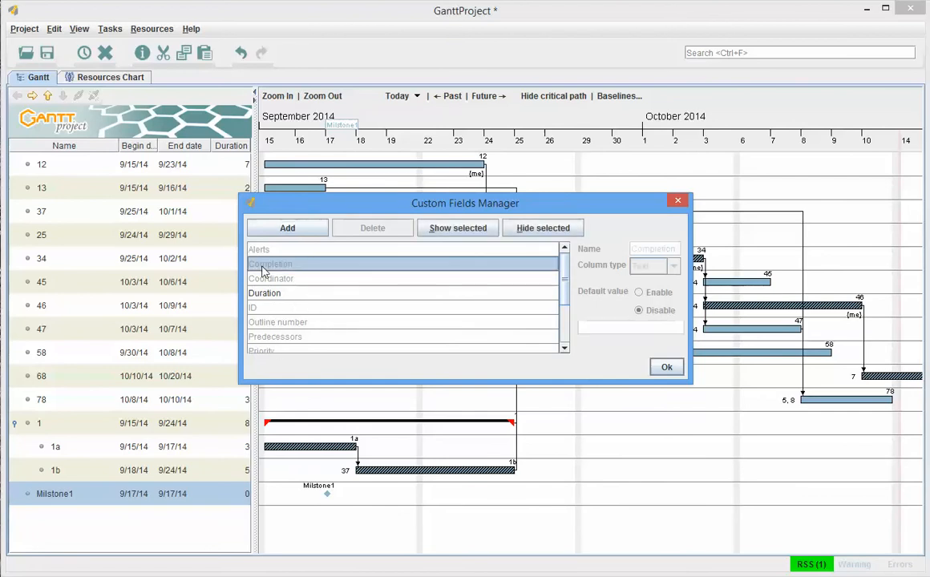
click(453, 230)
click(665, 367)
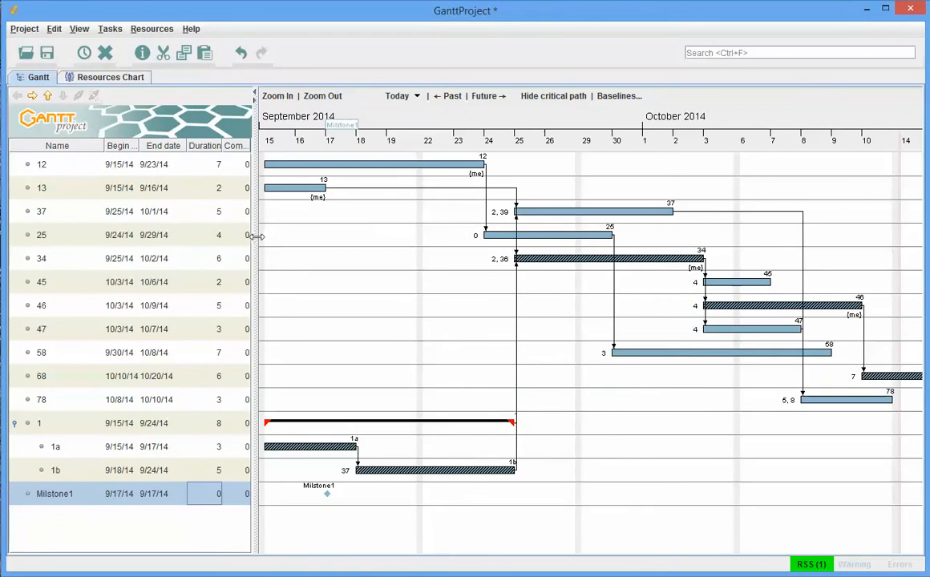
drag(253, 235, 283, 241)
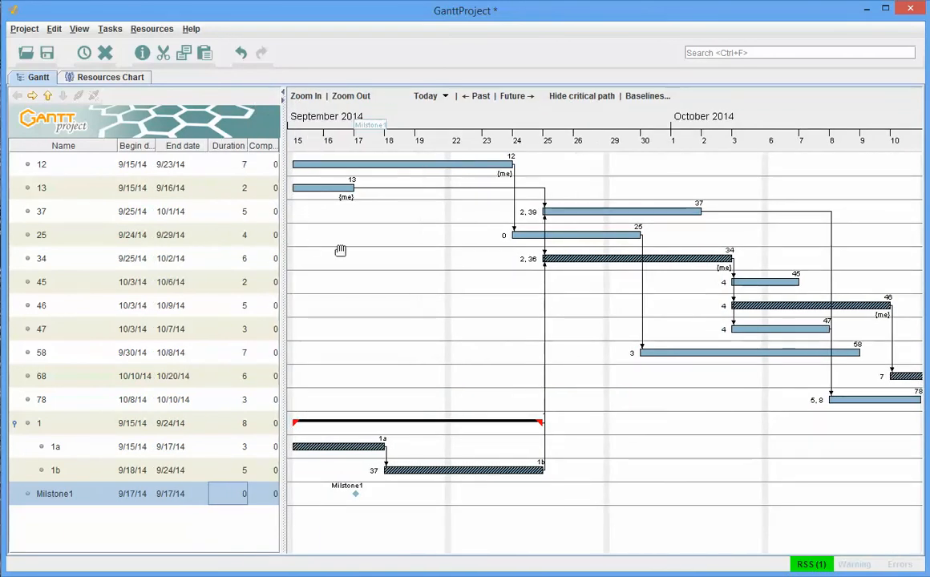
Set the completion of task 13 to 100 and of task 12 to 75
click(319, 188)
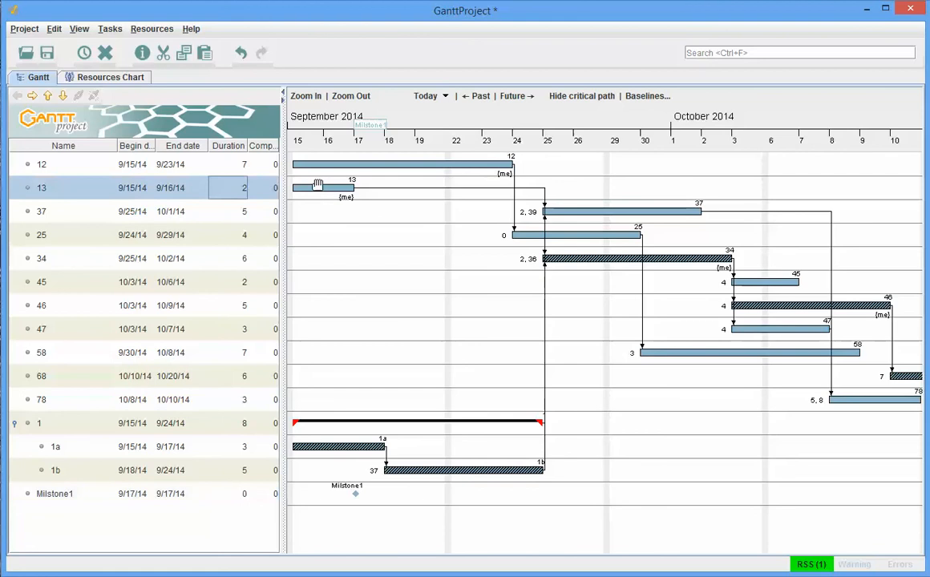
click(271, 190)
double_click(271, 190)
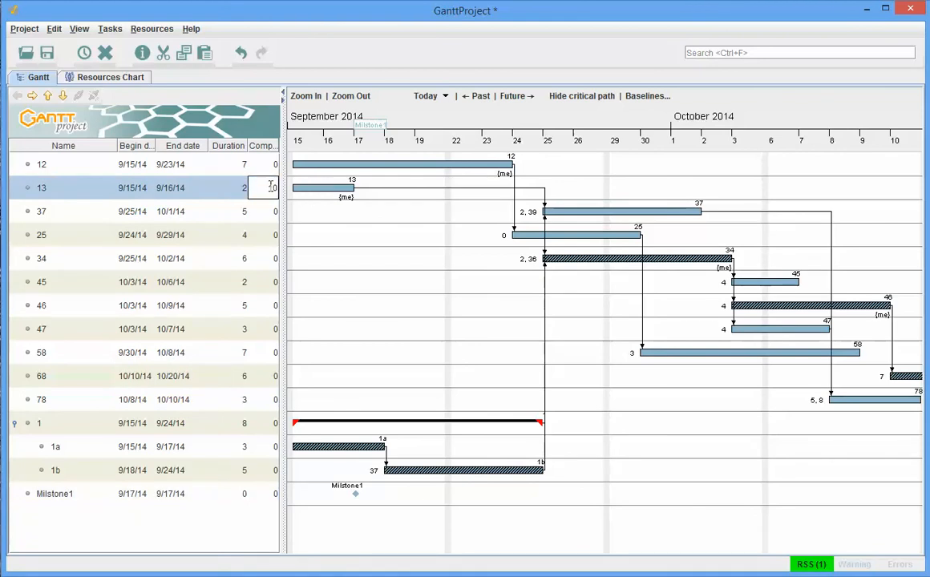
key(Return)
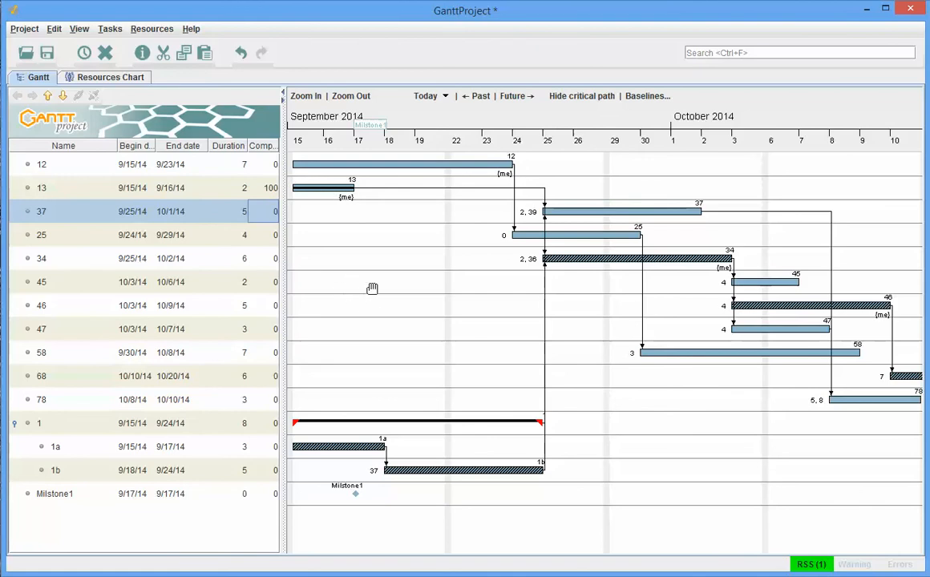
click(367, 165)
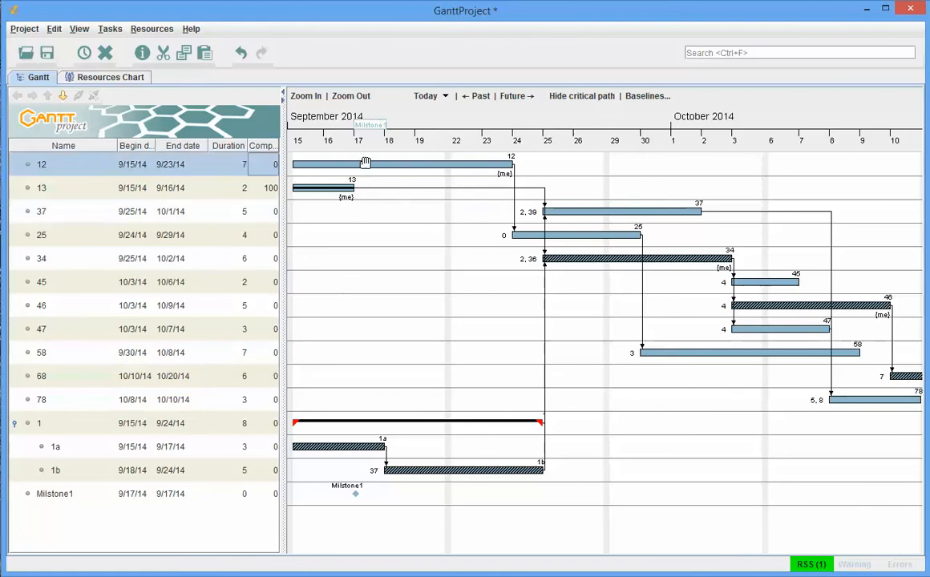
double_click(270, 164)
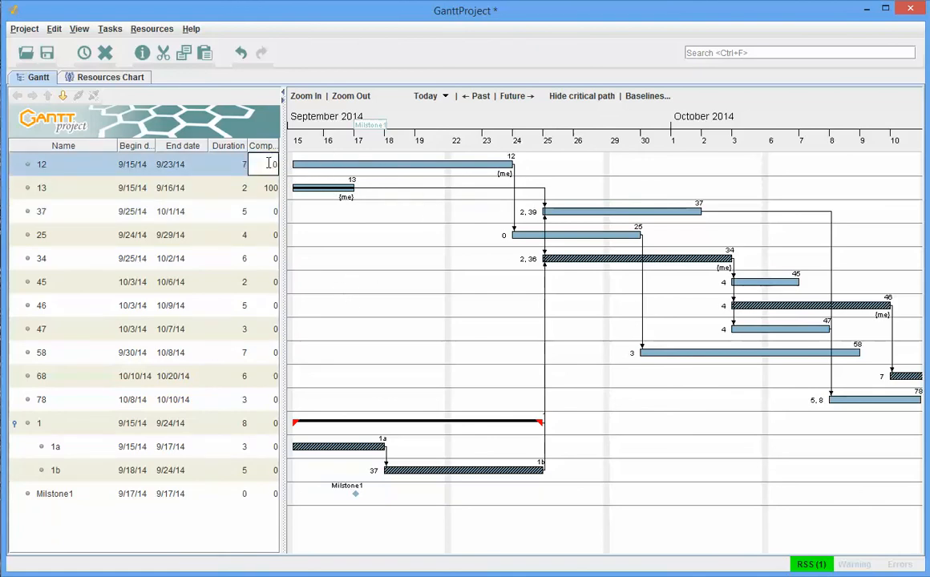
text(75)
key(Return)
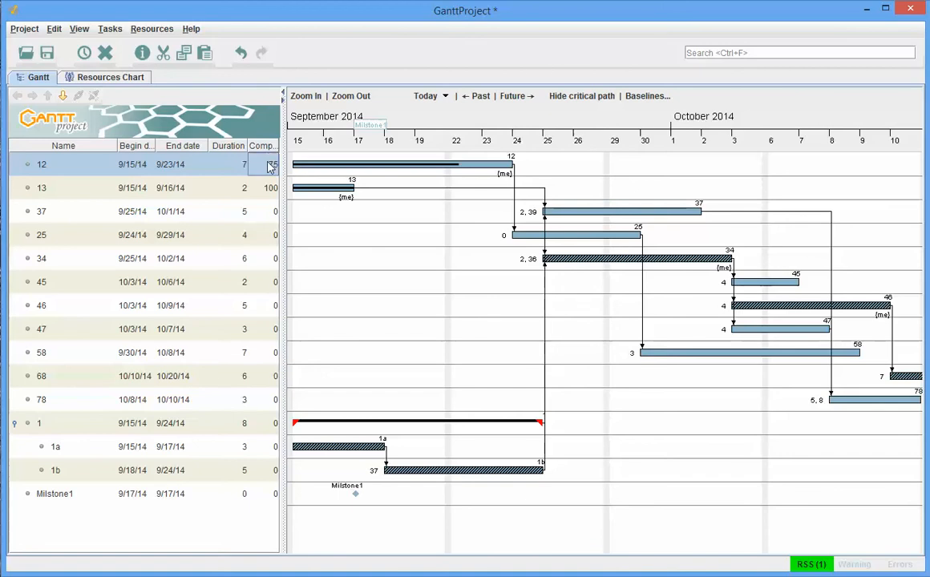
Set the completion of subtask 1a to 100 and of subtask 1b to 50
click(345, 455)
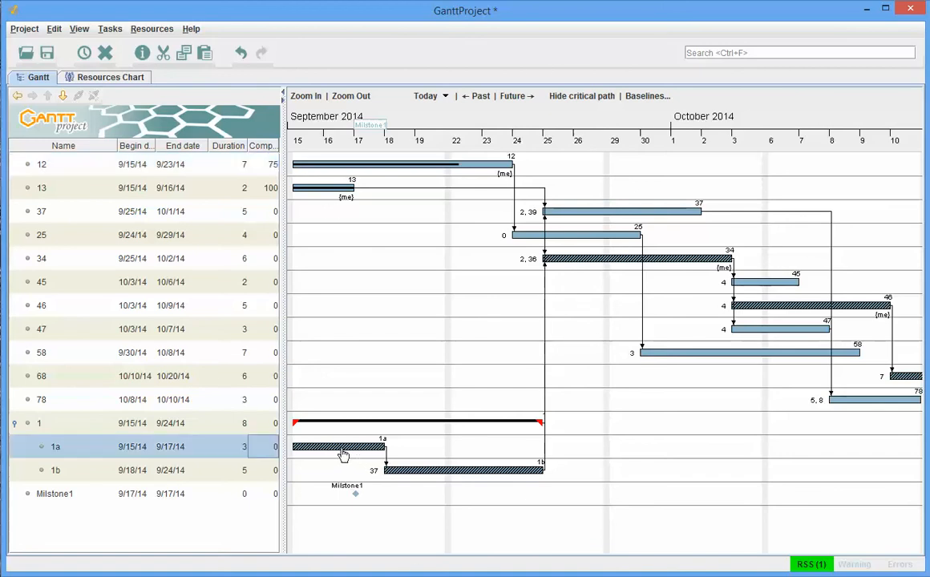
double_click(270, 449)
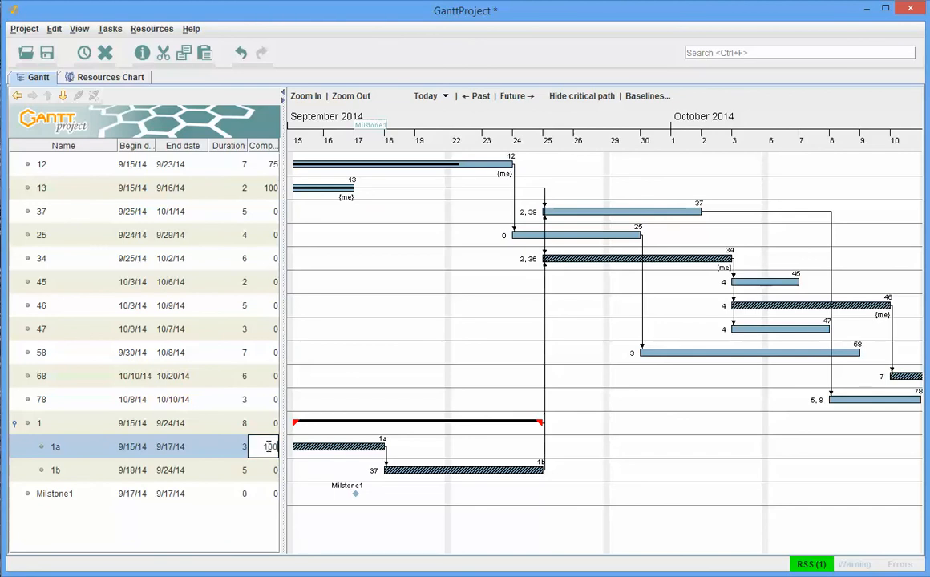
text(100)
key(Return)
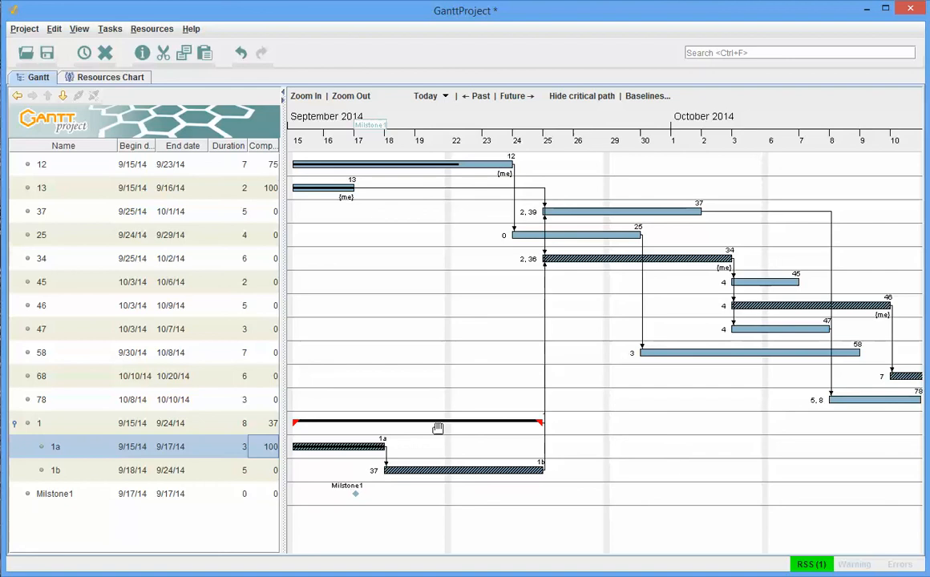
click(274, 471)
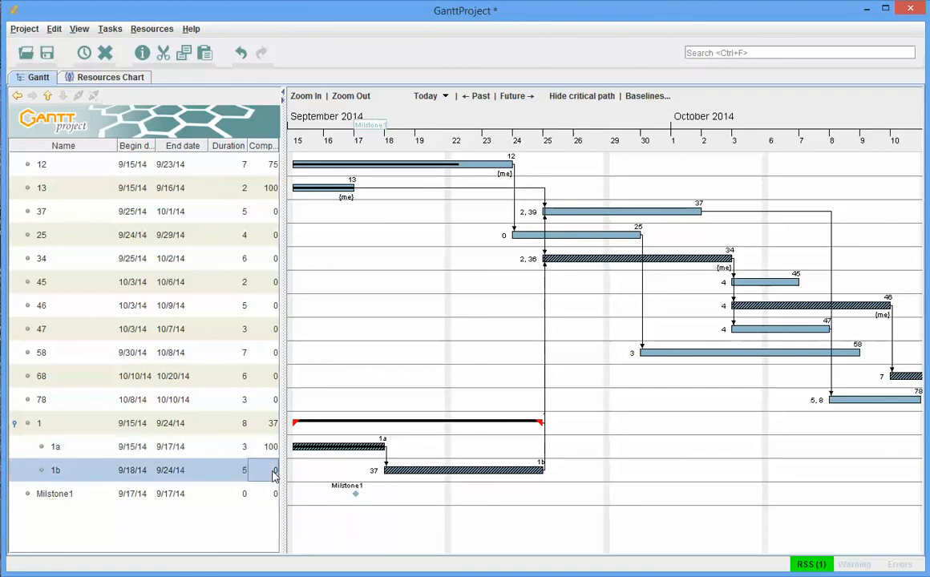
double_click(274, 473)
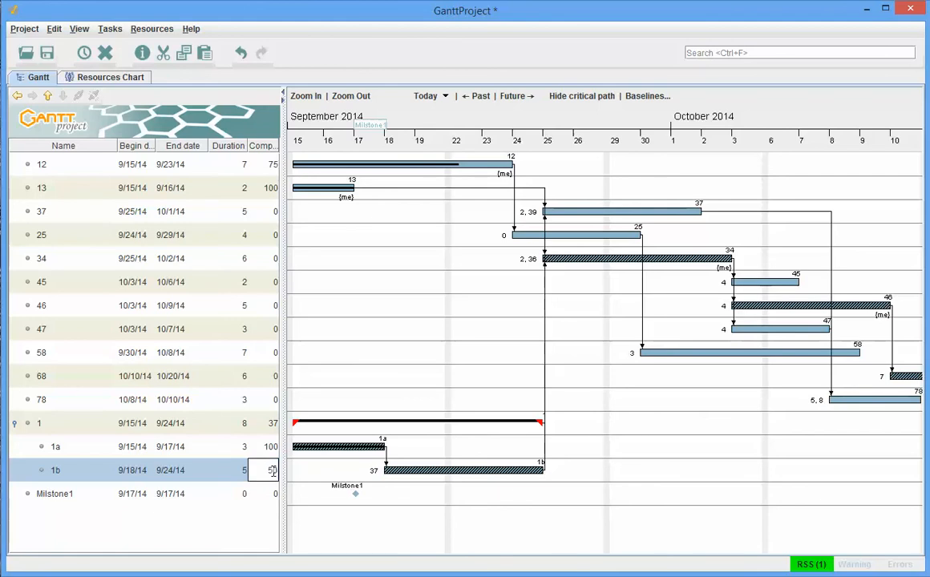
text(50)
key(Return)
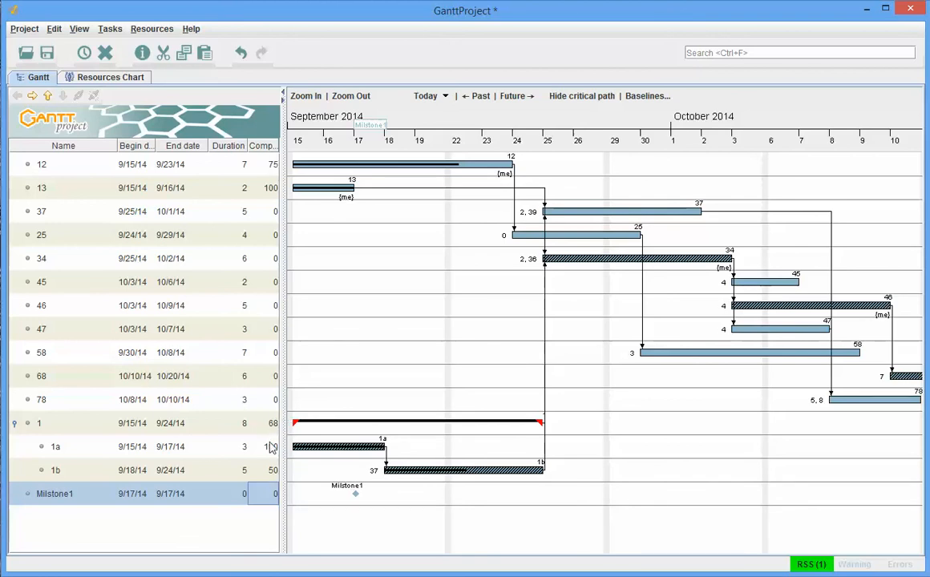
Collapse summary task 1, then check the resources chart and return to the Gantt chart
click(14, 425)
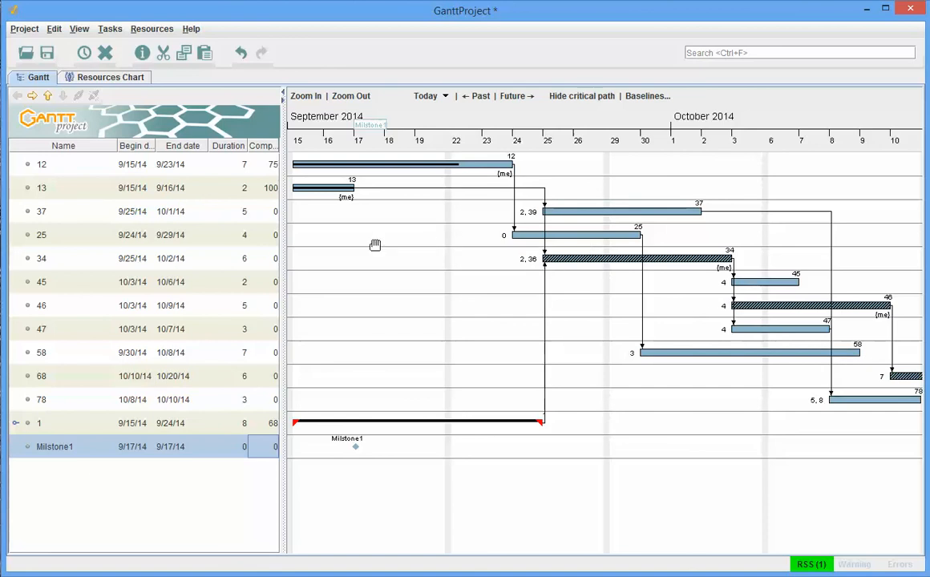
click(84, 78)
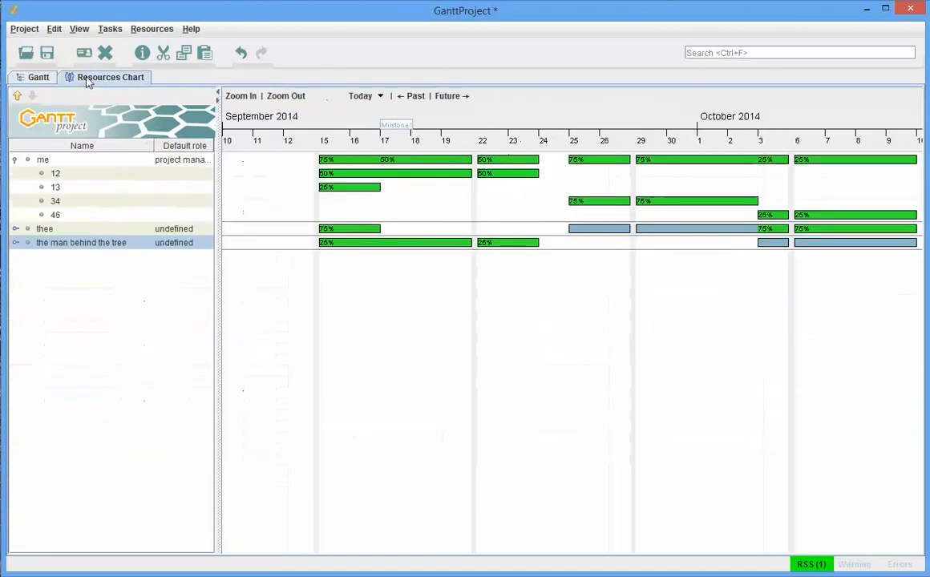
click(33, 78)
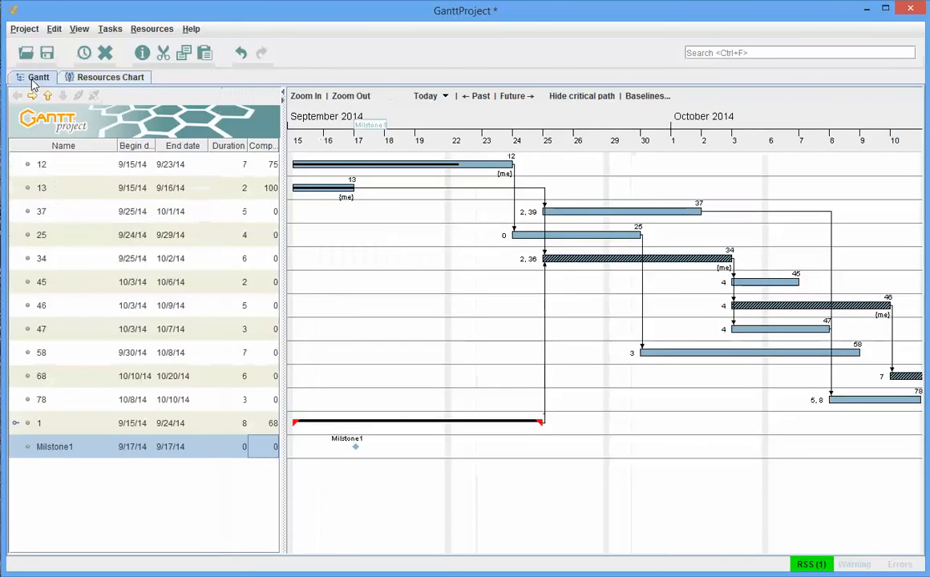